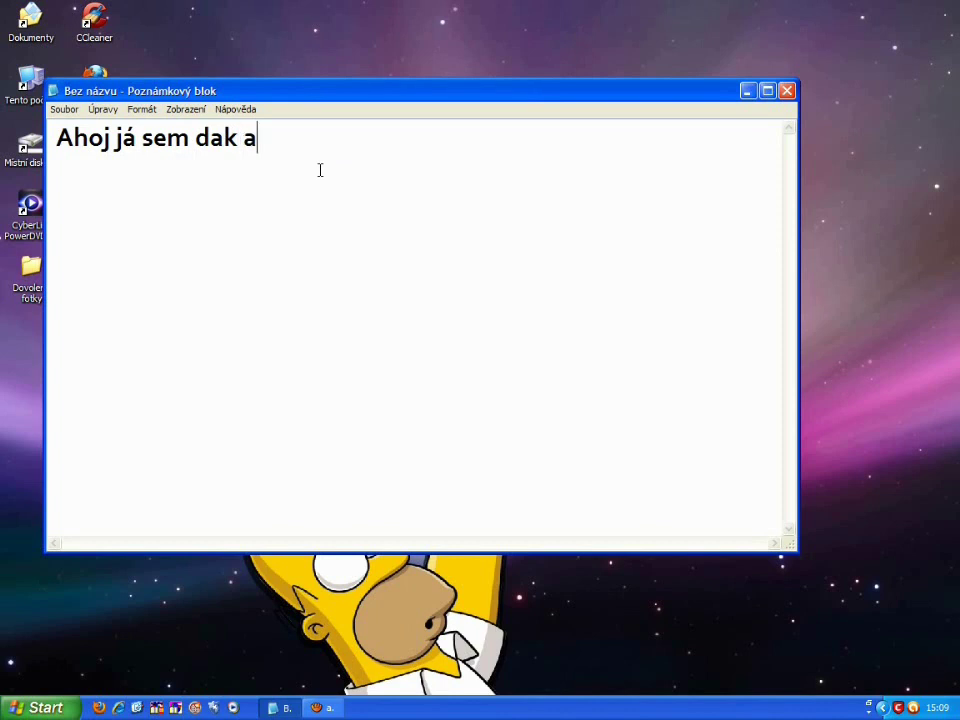
- Continue the greeting in the note with "vítám vás u prvního Dílu Jak Na To"
type("vítám va")
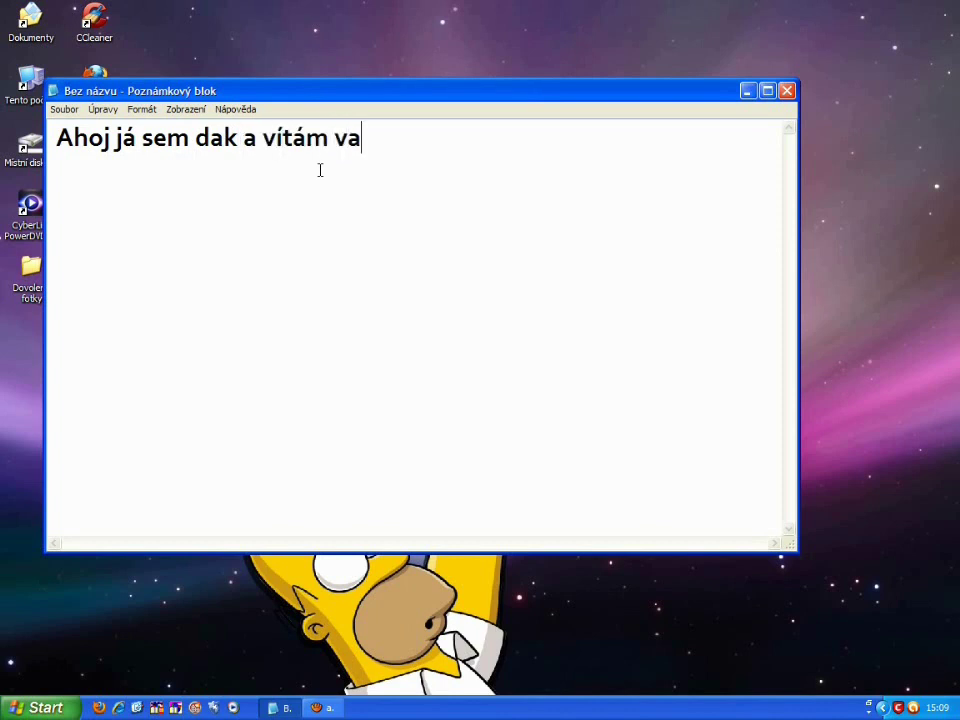
key("BackSpace")
type("ás u první")
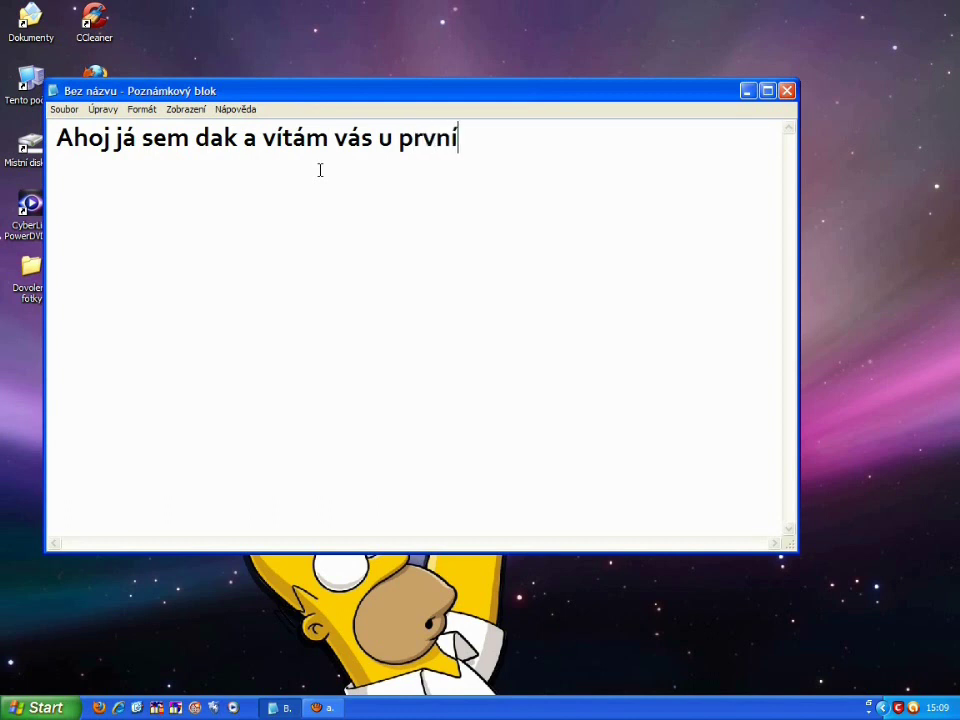
type("ho Díl")
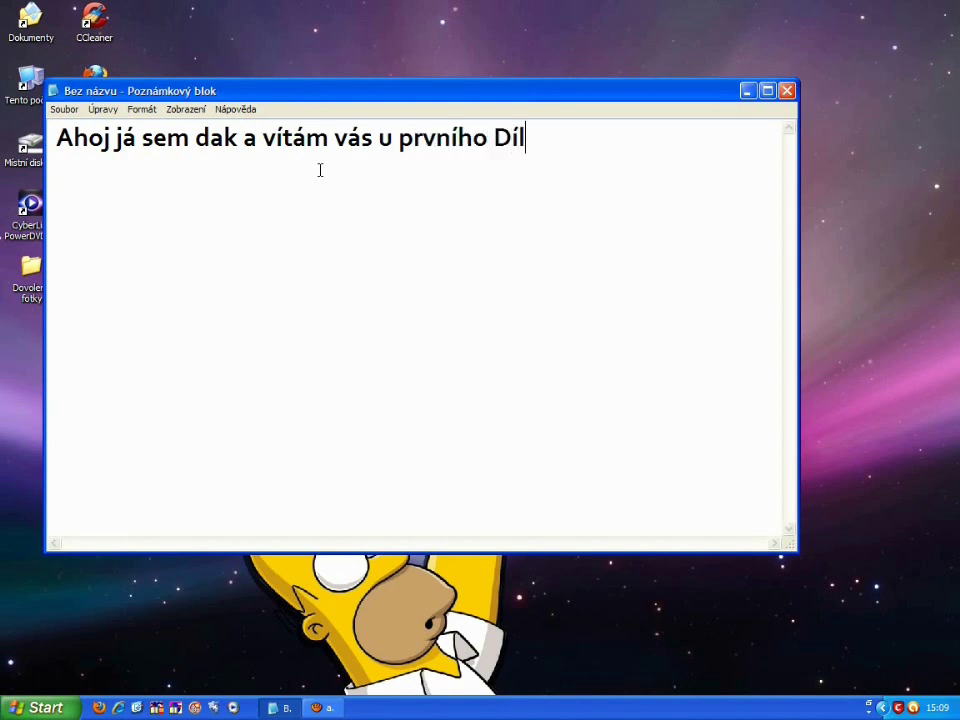
type("u Jak Na to")
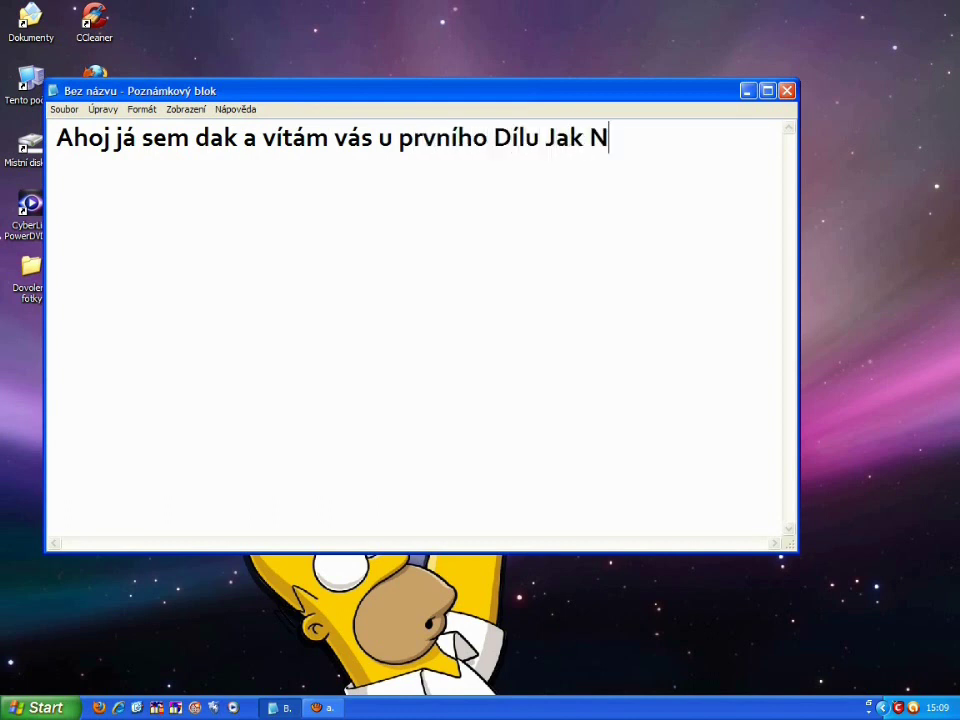
key("BackSpace")
key("BackSpace")
type("R")
key("BackSpace")
type("To §")
- Erase the entire greeting so the note is empty
key("BackSpace")
key("BackSpace")
key("BackSpace")
key("BackSpace")
key("BackSpace")
key("BackSpace")
key("BackSpace")
key("BackSpace")
key("BackSpace")
key("BackSpace")
key("BackSpace")
key("BackSpace")
key("BackSpace")
key("BackSpace")
key("BackSpace")
key("BackSpace")
key("BackSpace")
key("BackSpace")
key("BackSpace")
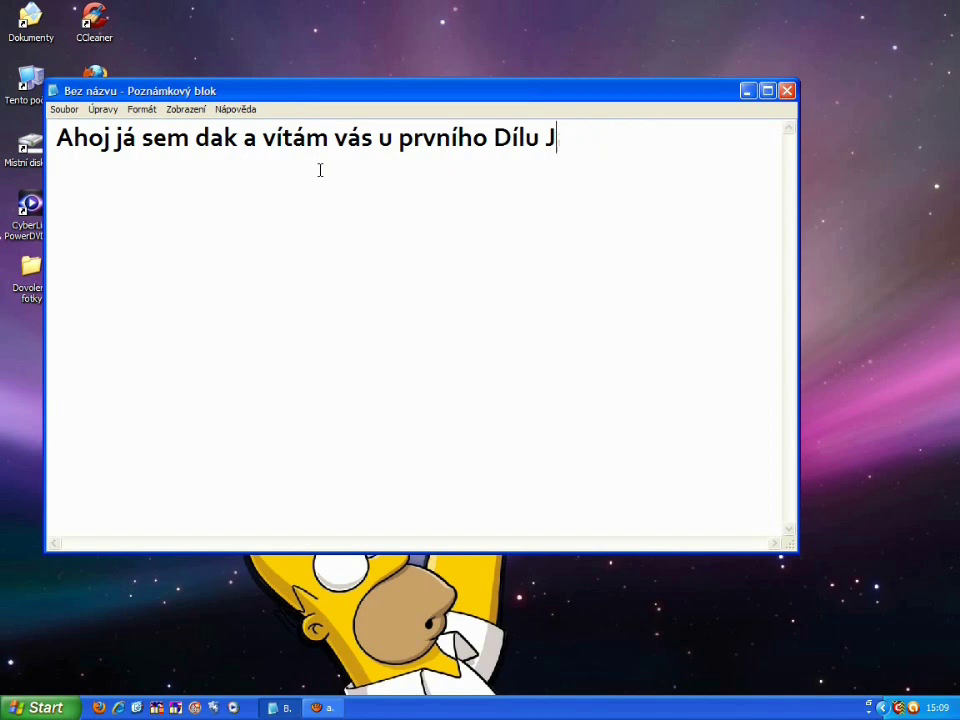
key("BackSpace")
key("BackSpace")
key("BackSpace")
key("BackSpace")
key("BackSpace")
key("BackSpace")
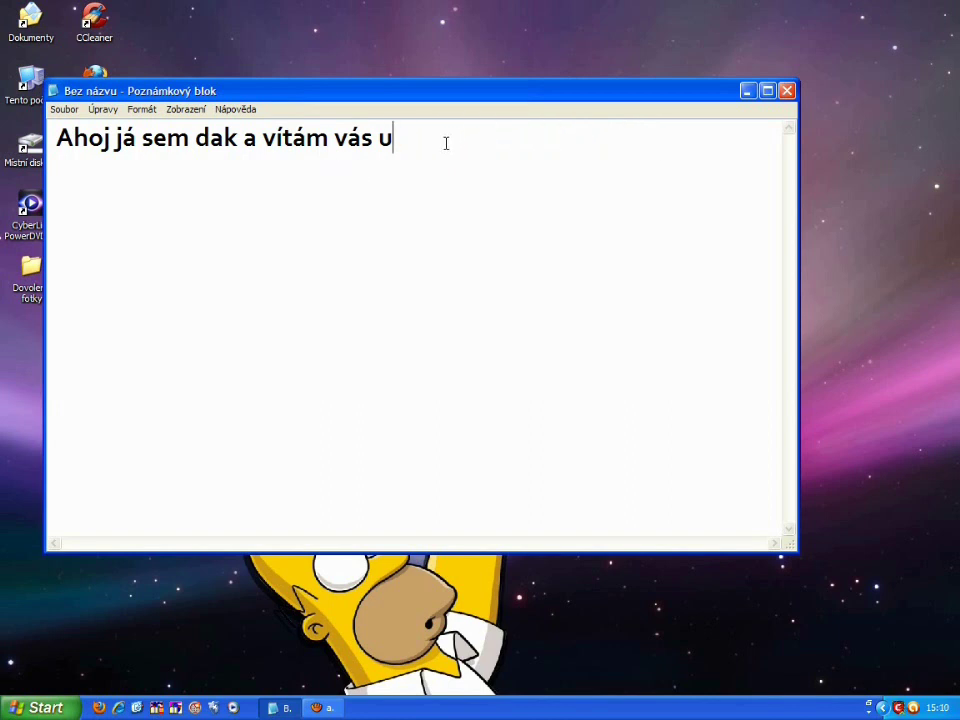
left_click_drag(446, 143, 55, 140)
key("BackSpace")
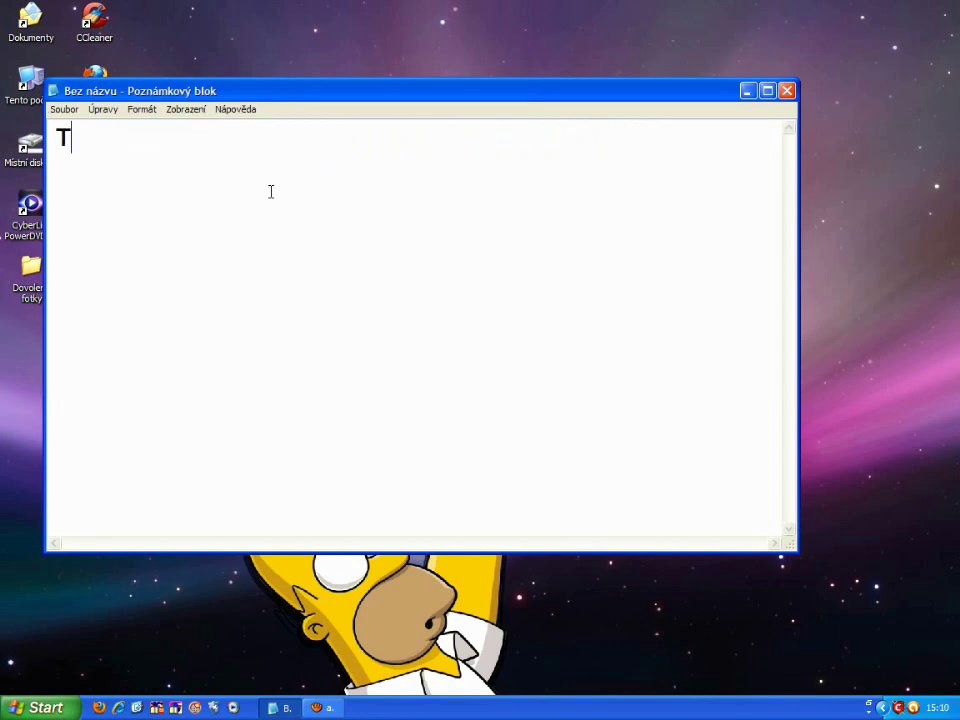
- Write "Takže dneska si ukážeme jak změnit skín Z Win Xp Na Win 7 !" in the note
type("Takže ")
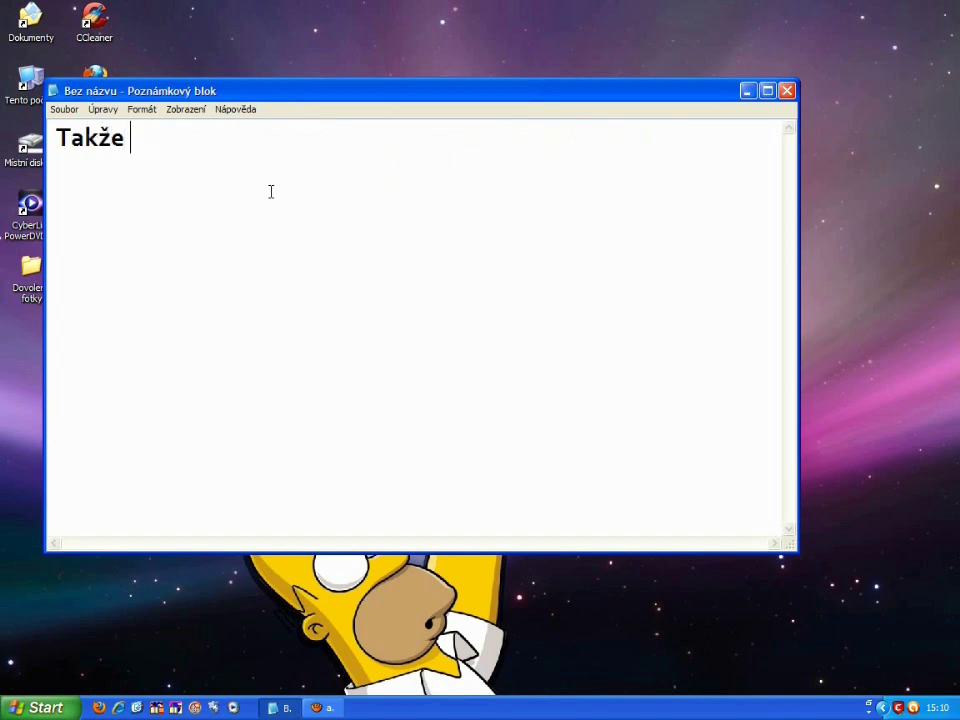
type("dneska si ")
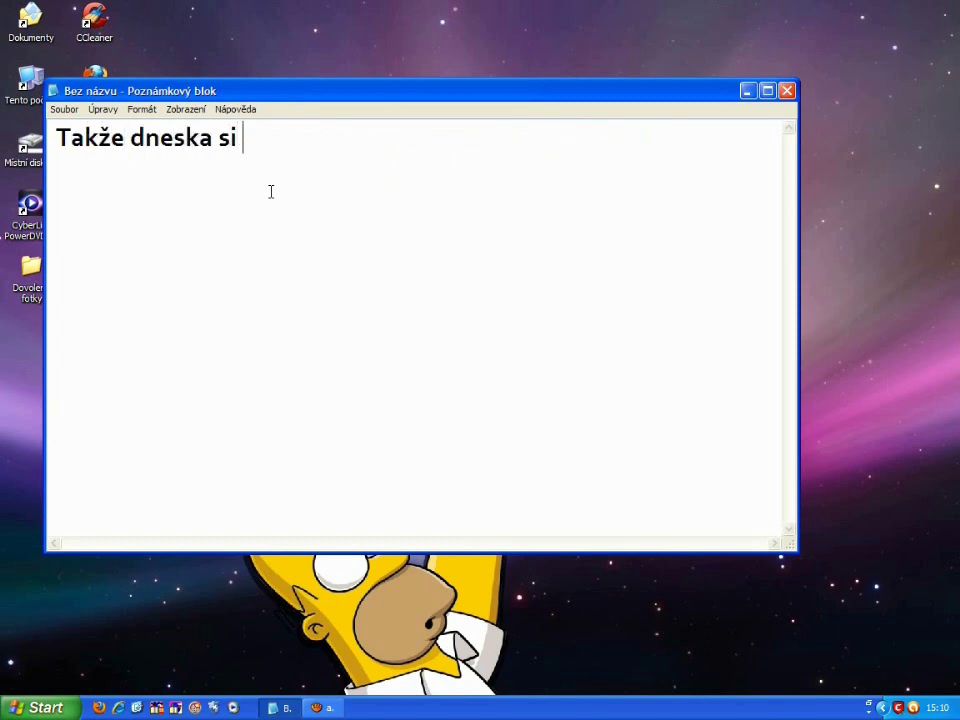
type("ukážeme")
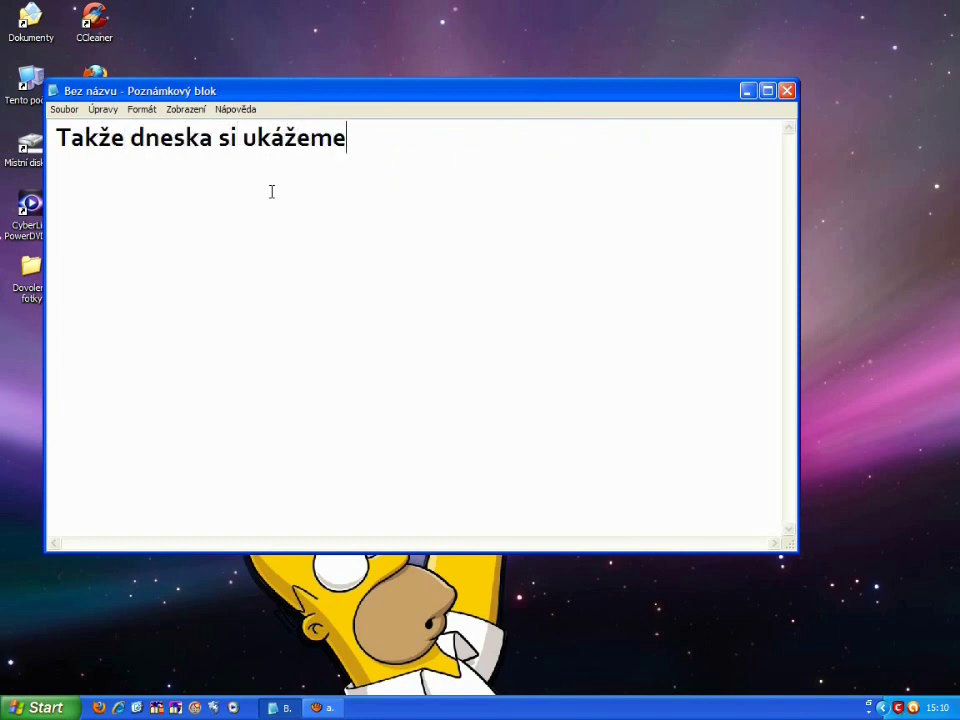
type(" jak zm")
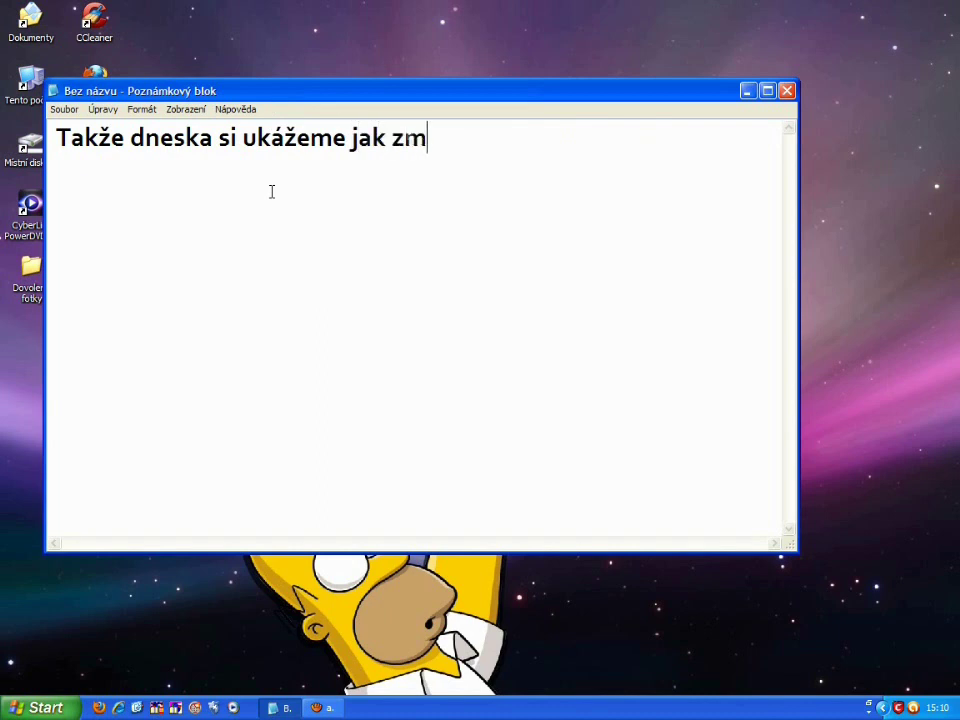
type("ěnit ská")
key("BackSpace")
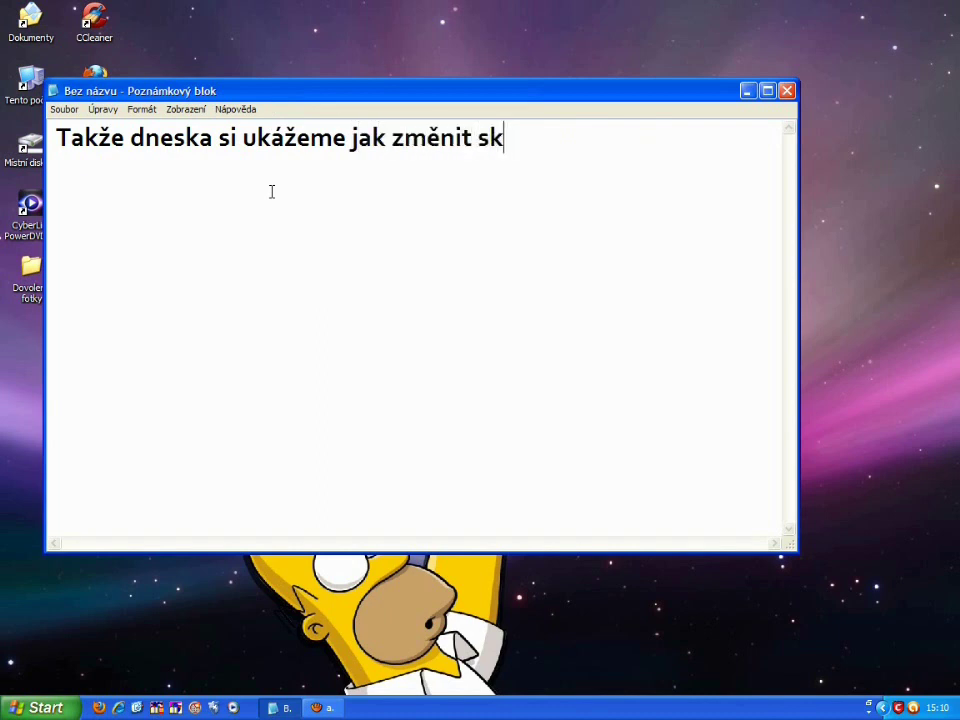
type("ín Z Win X")
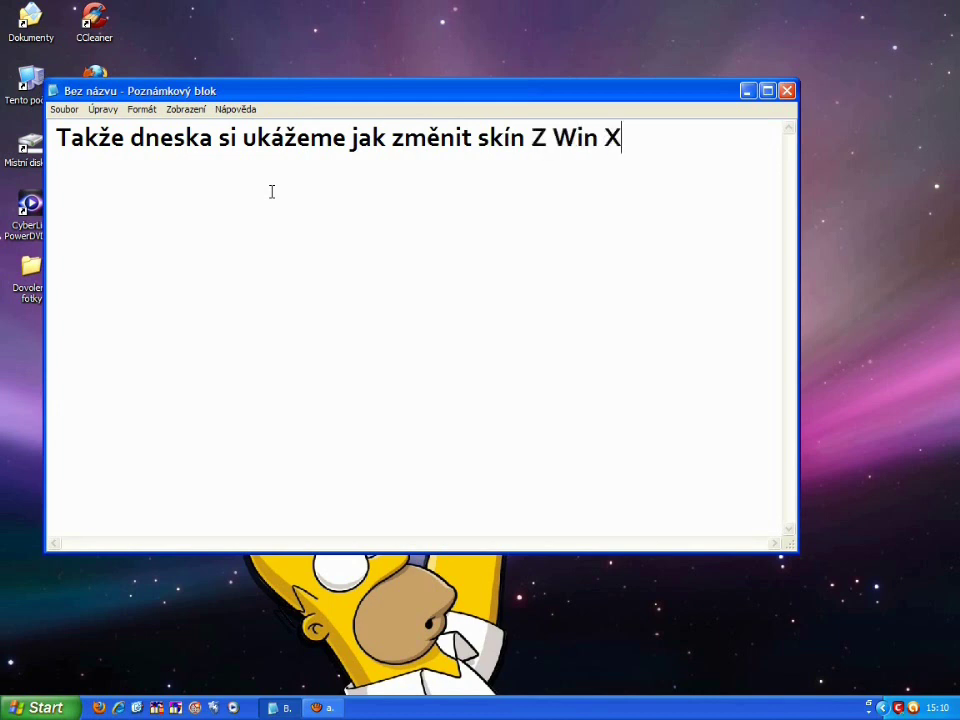
type("p Na ")
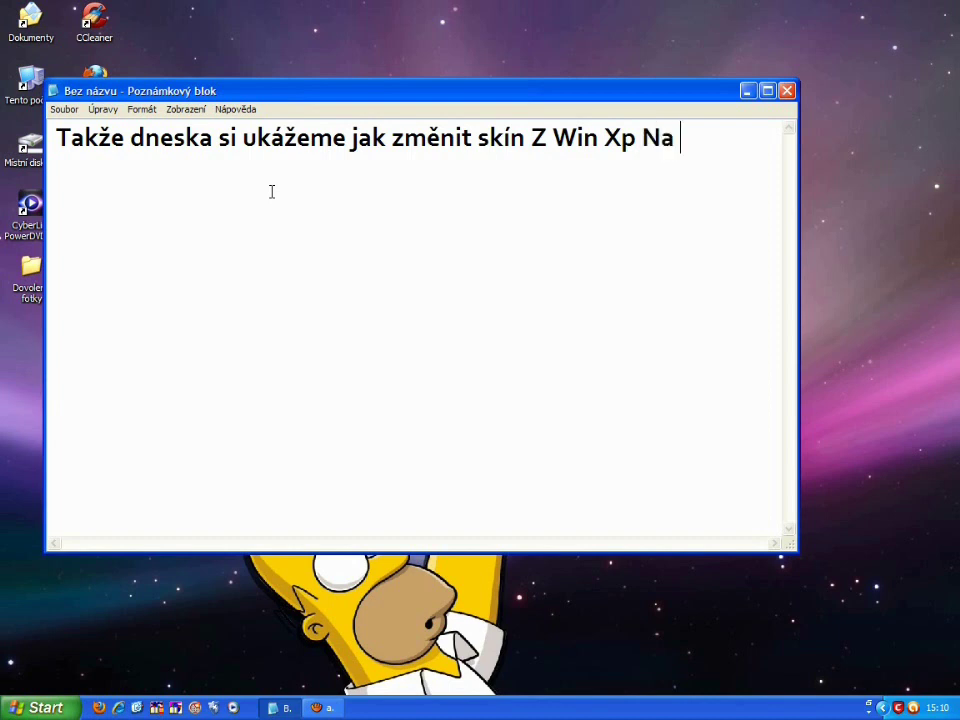
type("Win")
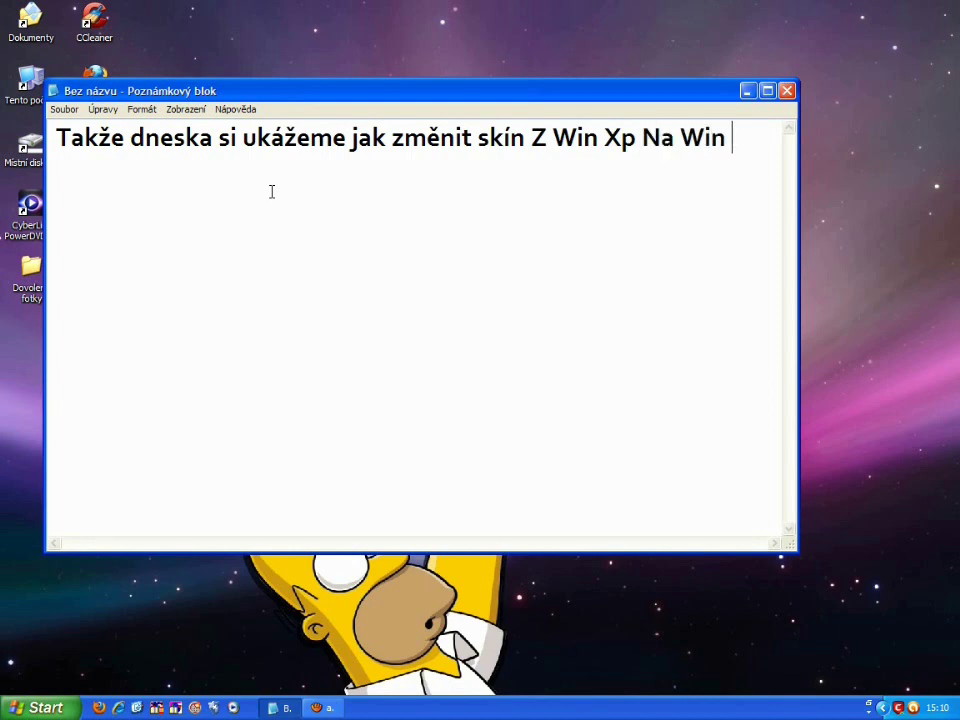
type(" 7 !")
- Replace the note's text with "Doufám že si to užijete stejně jako já deme do toho !"
left_click_drag(758, 139, 88, 174)
key("BackSpace")
key("BackSpace")
key("BackSpace")
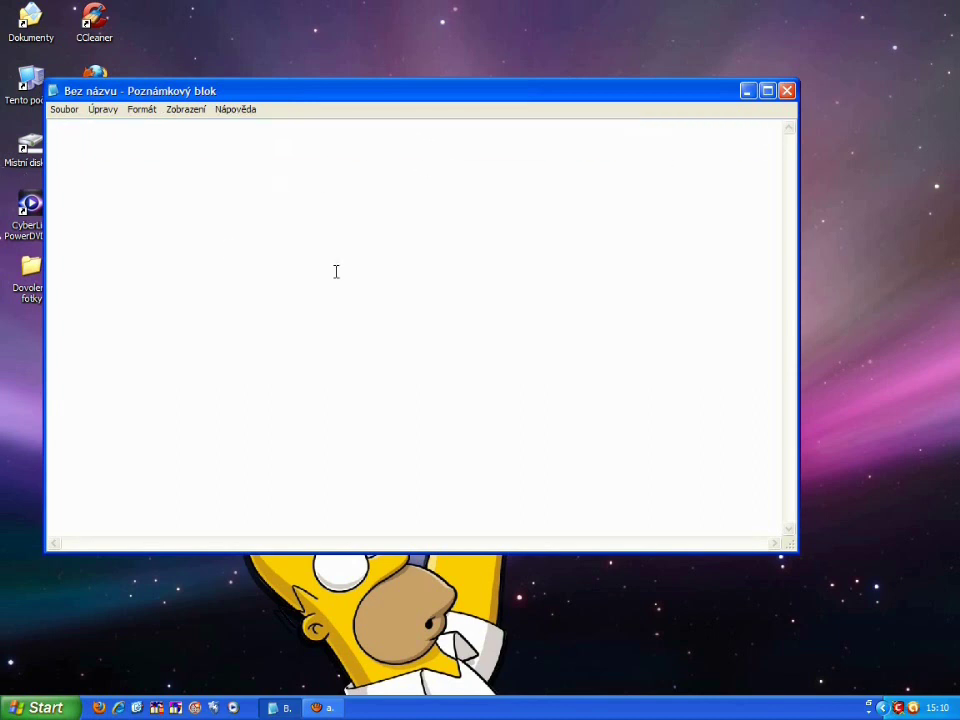
type("Douf")
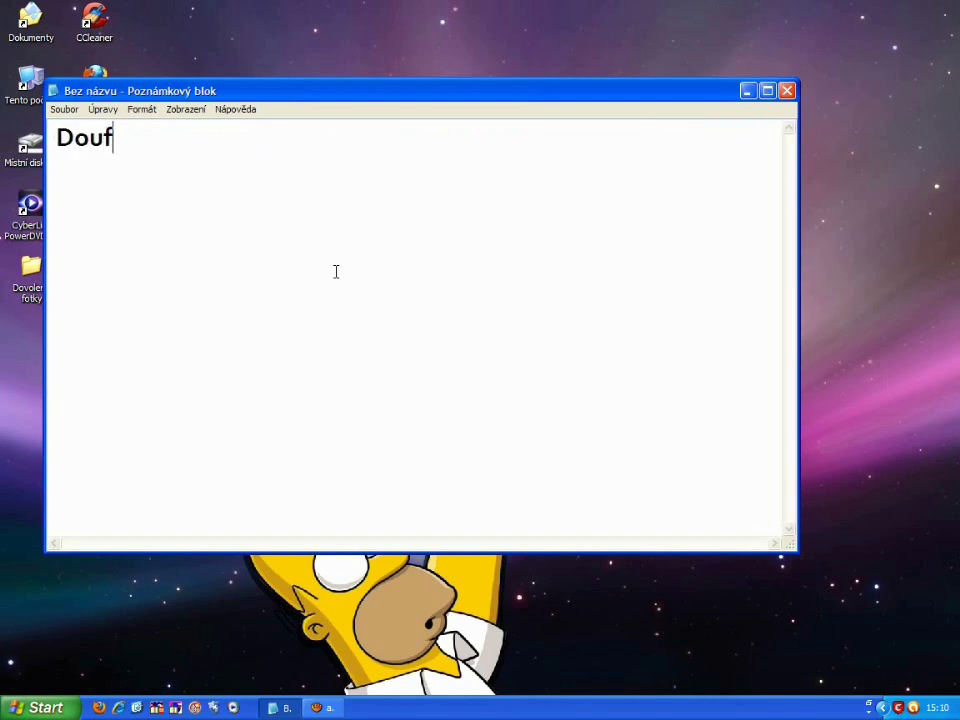
type("ám že si to ")
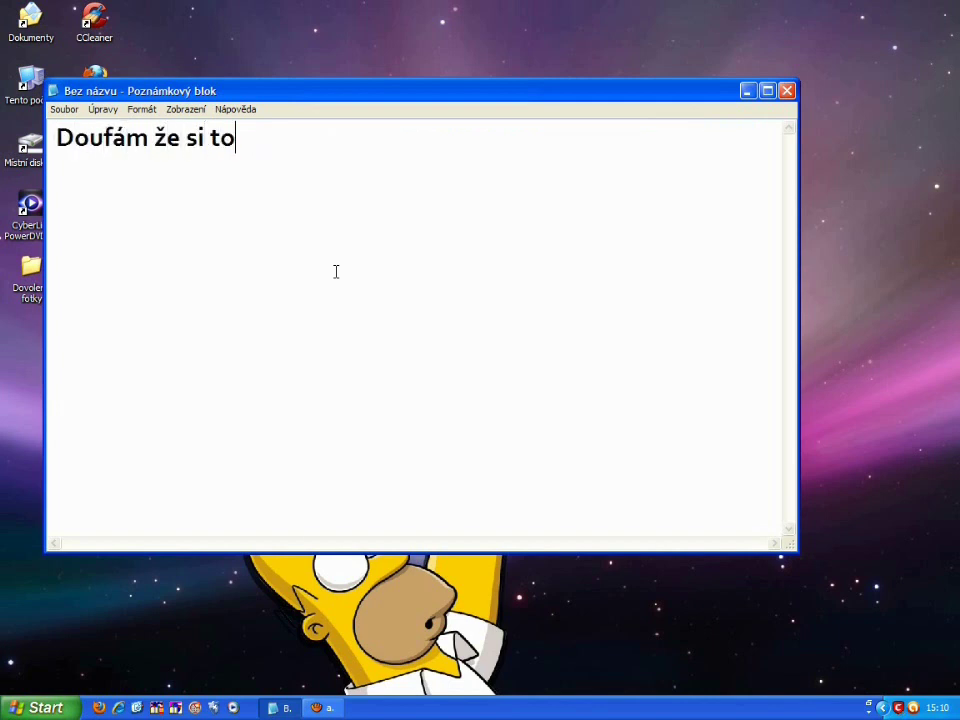
type("užije")
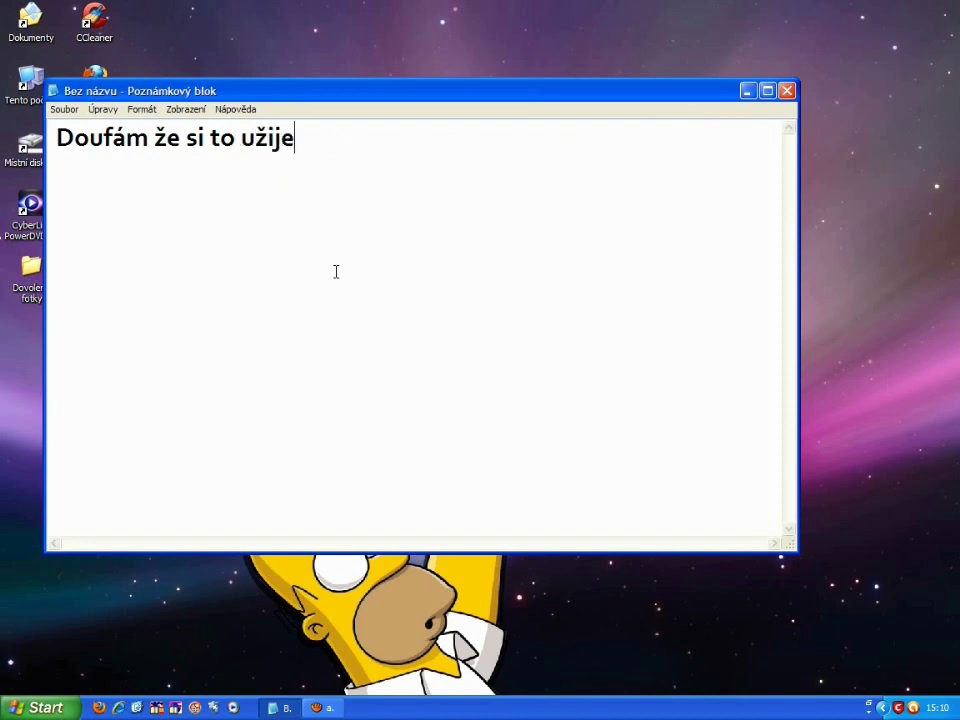
type("te stejně j")
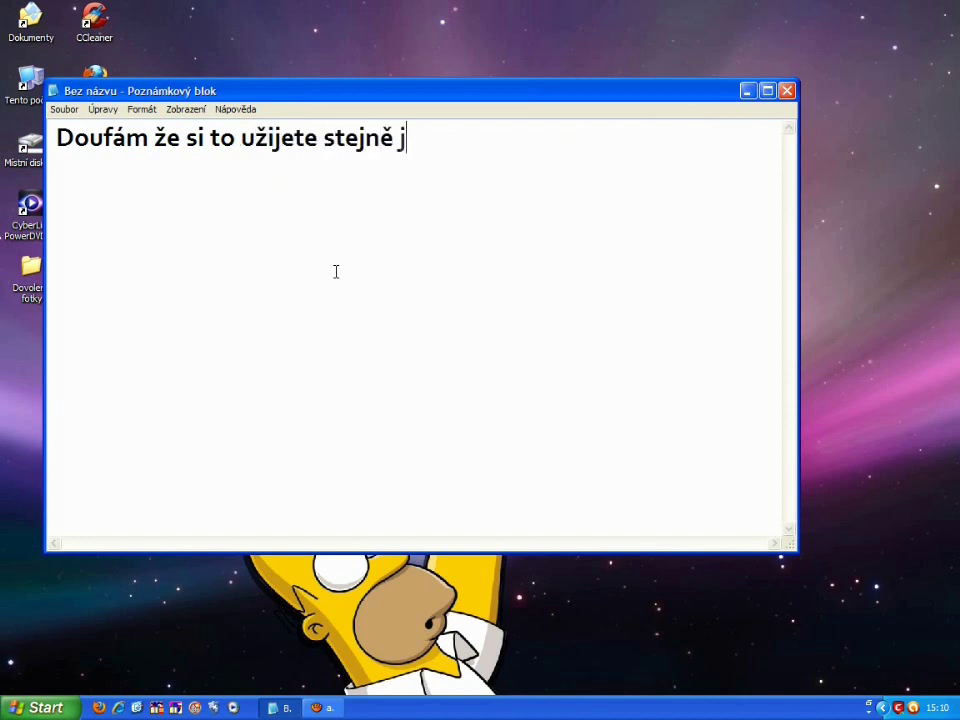
type("ako já d")
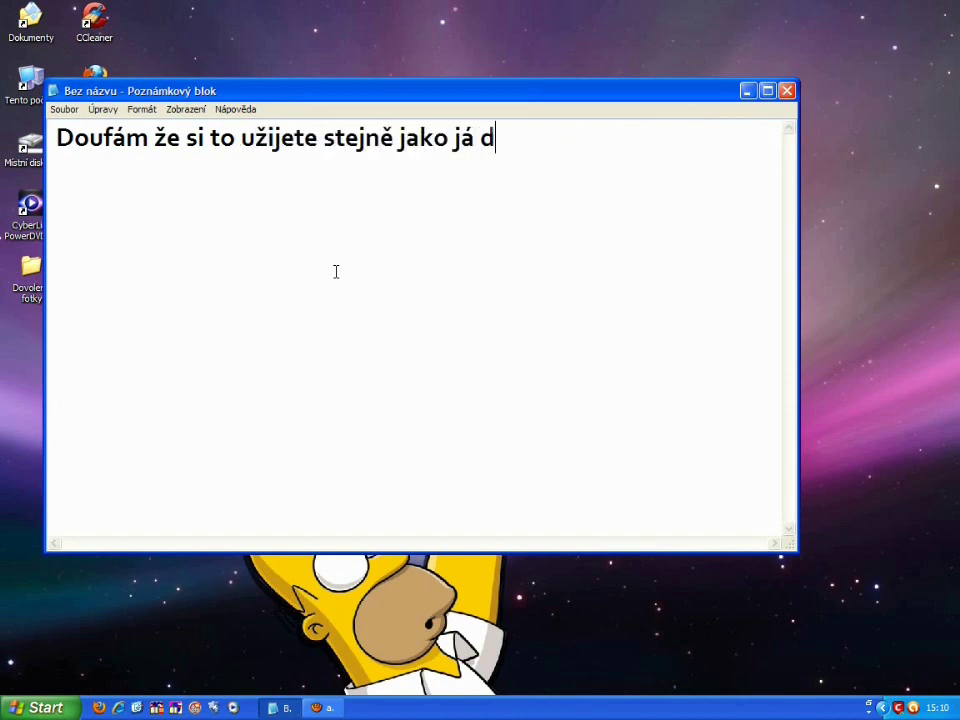
type("eme do toho ")
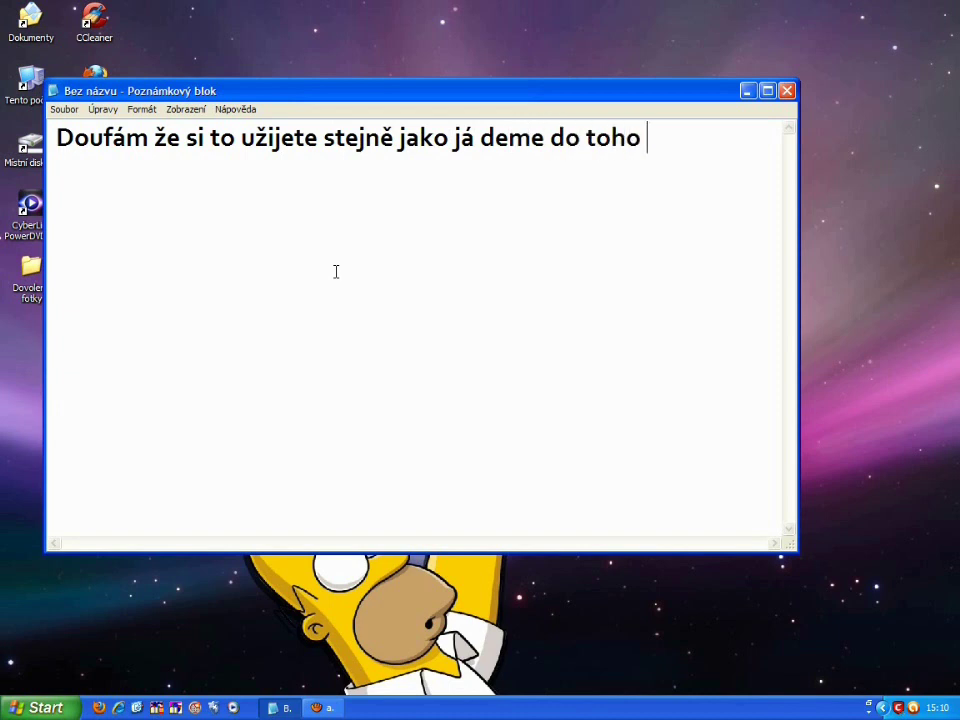
type("!")
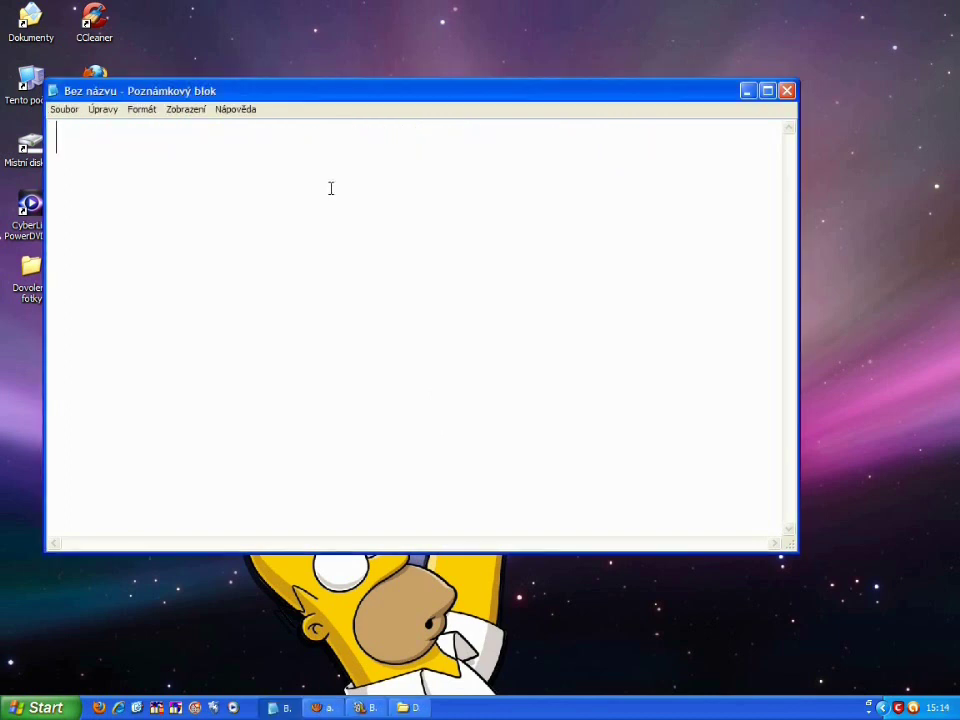
- Write "Takže stáhnete si tohle !! Odkaz bude v popisu Vidka !! :D" in the empty note and clear it again
type("Takže")
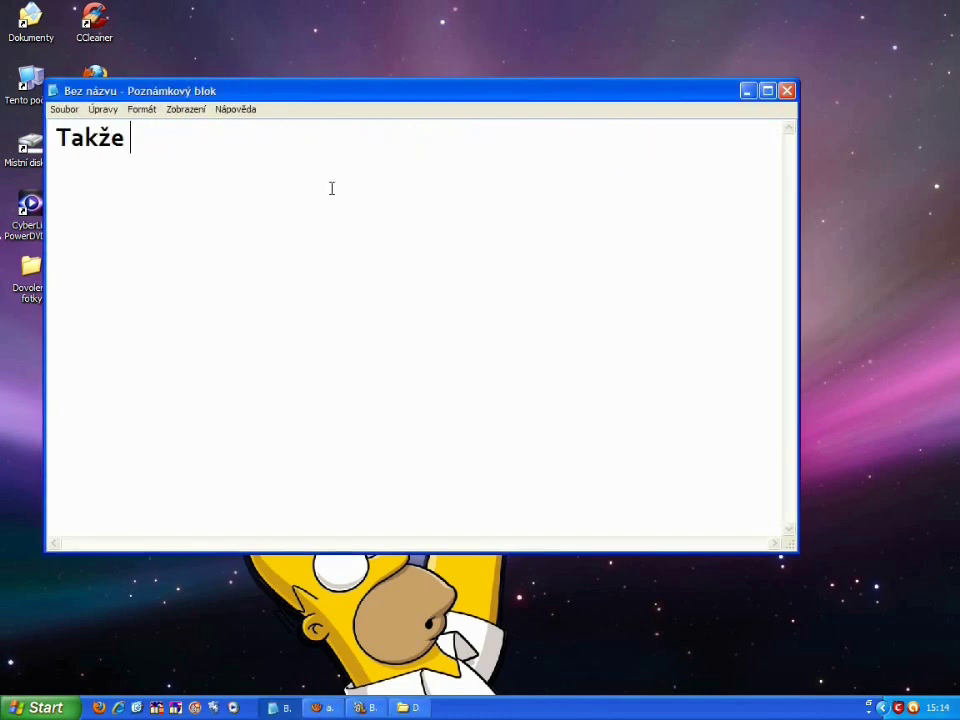
type(" stáhnete ")
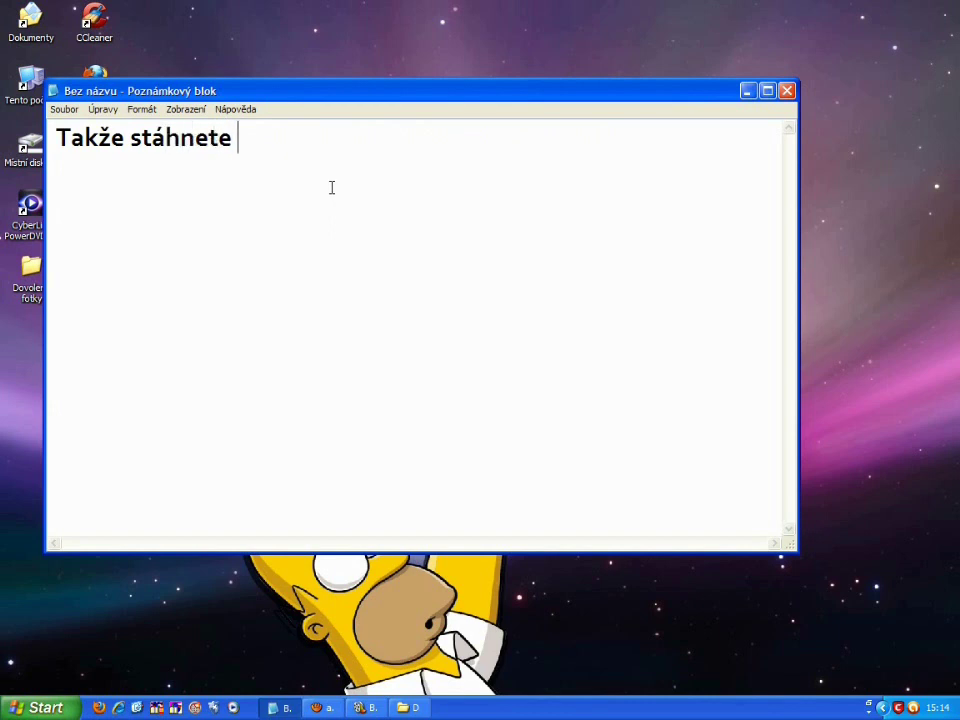
type("si tohle ")
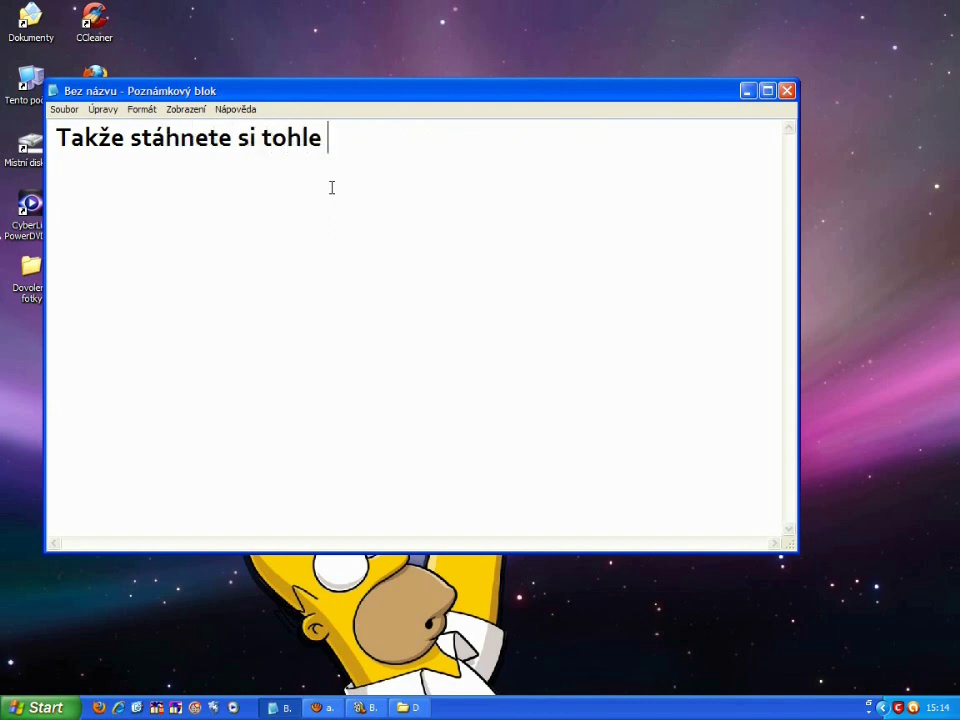
type("!! Odk")
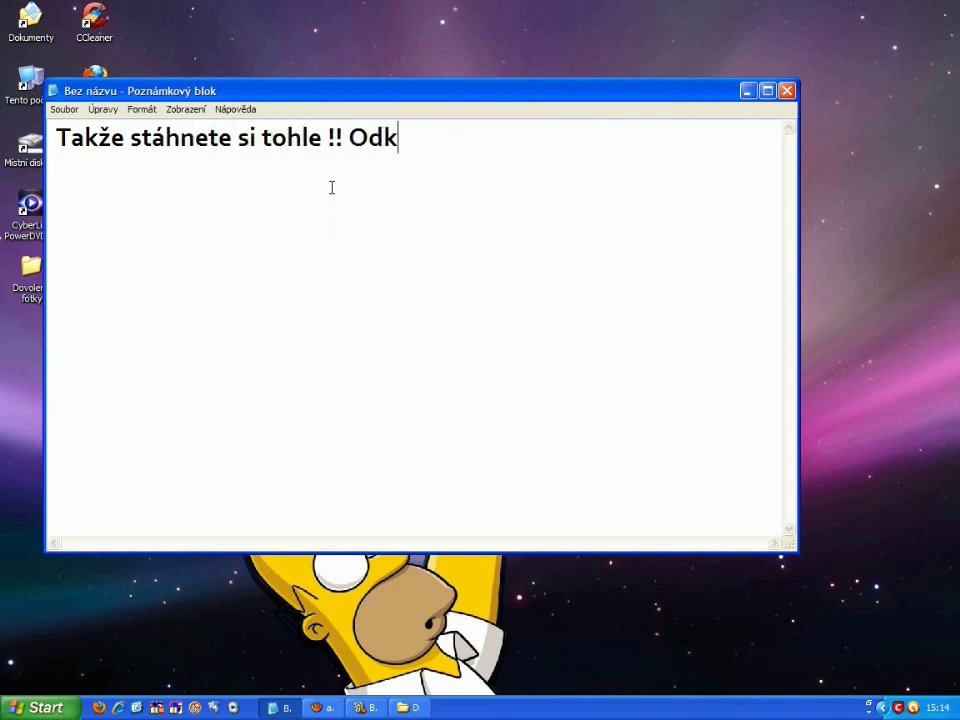
type("az bud")
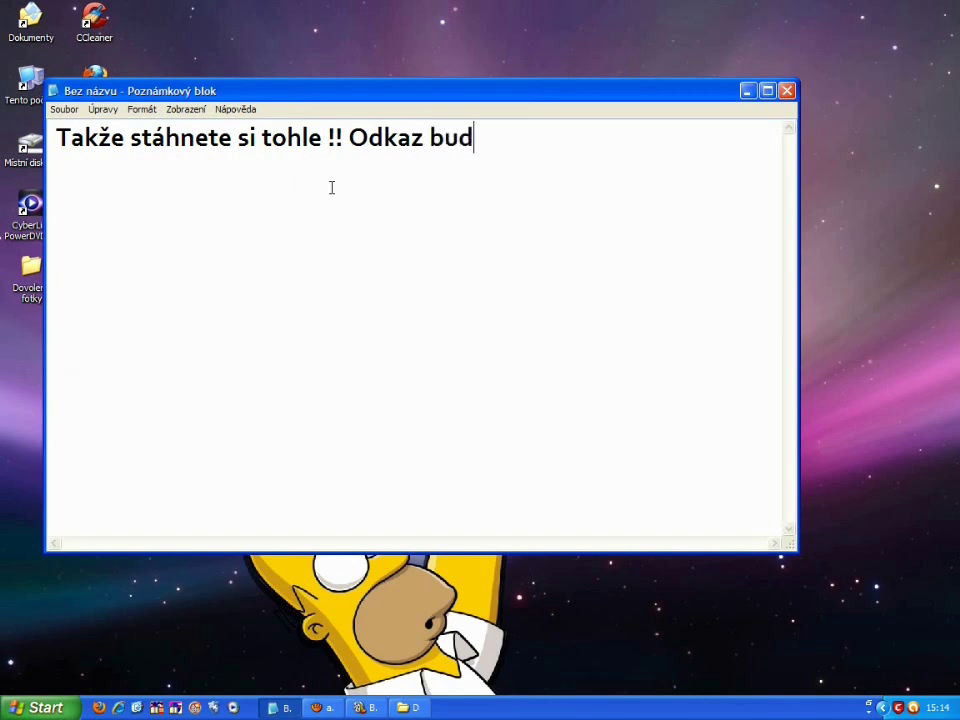
type("e v popisu ")
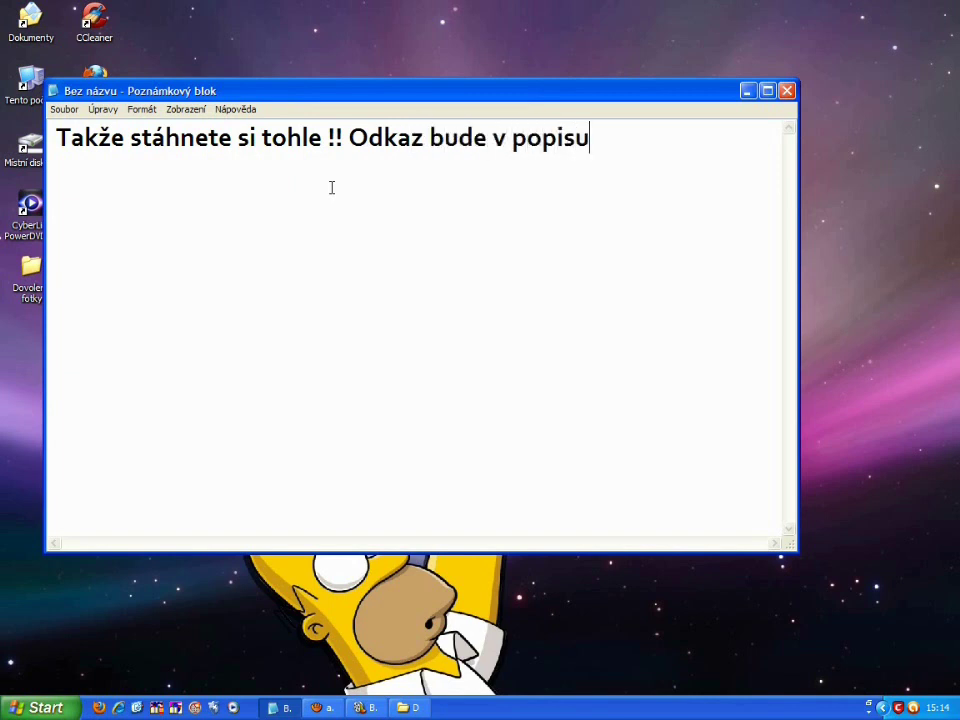
type("Vidka ")
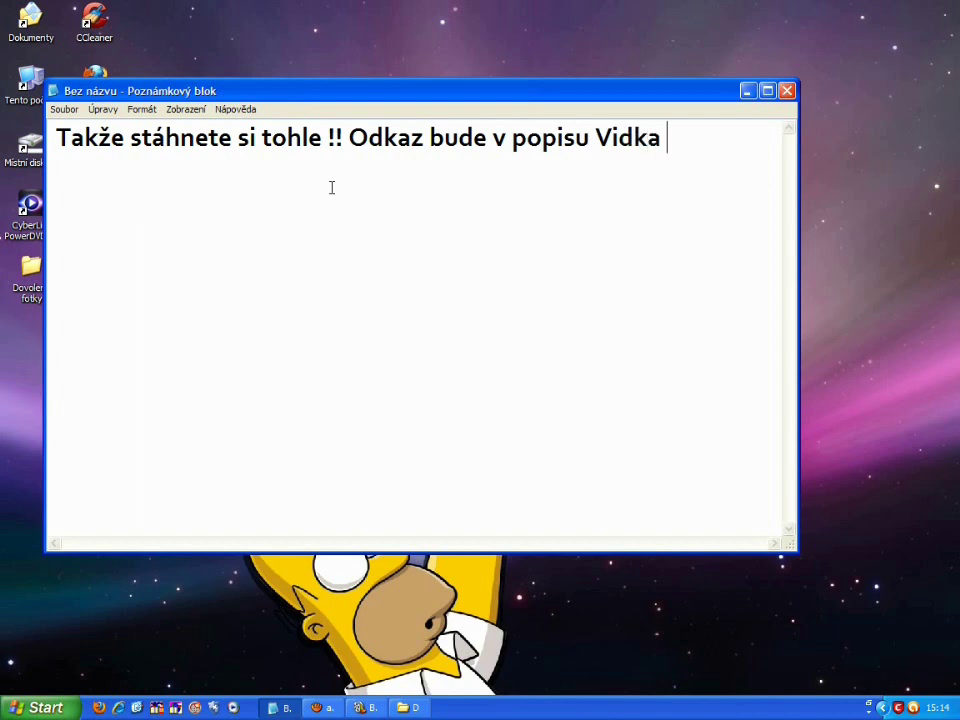
type("!! :D")
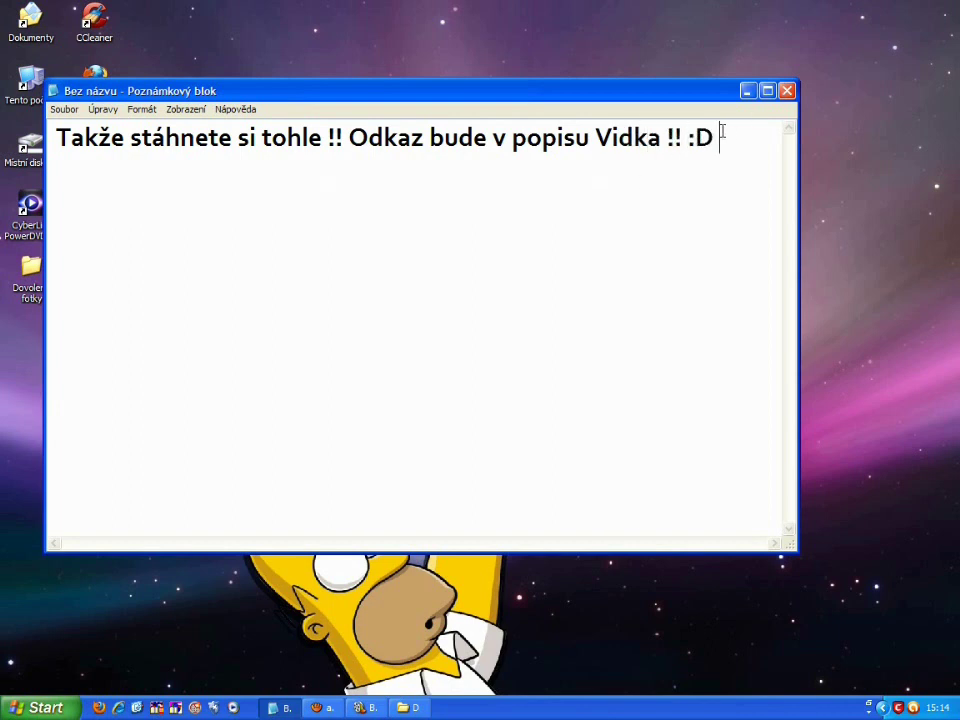
key("ctrl+a")
key("Delete")
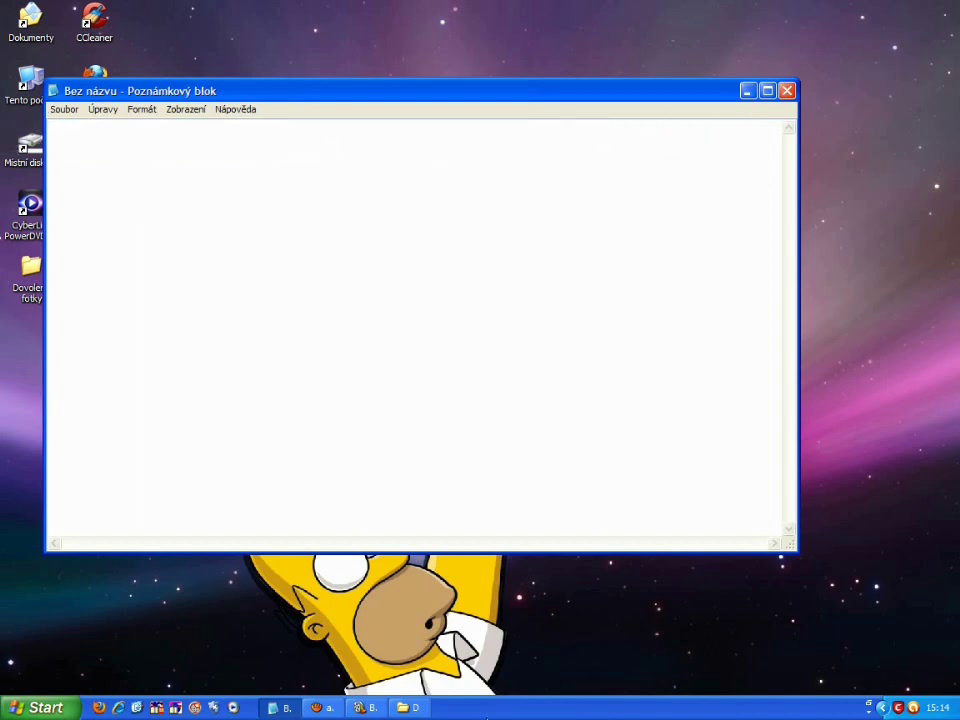
- Switch to the Downloads folder and extract the files from the win7files archive
left_click(408, 707)
left_click_drag(415, 174, 325, 150)
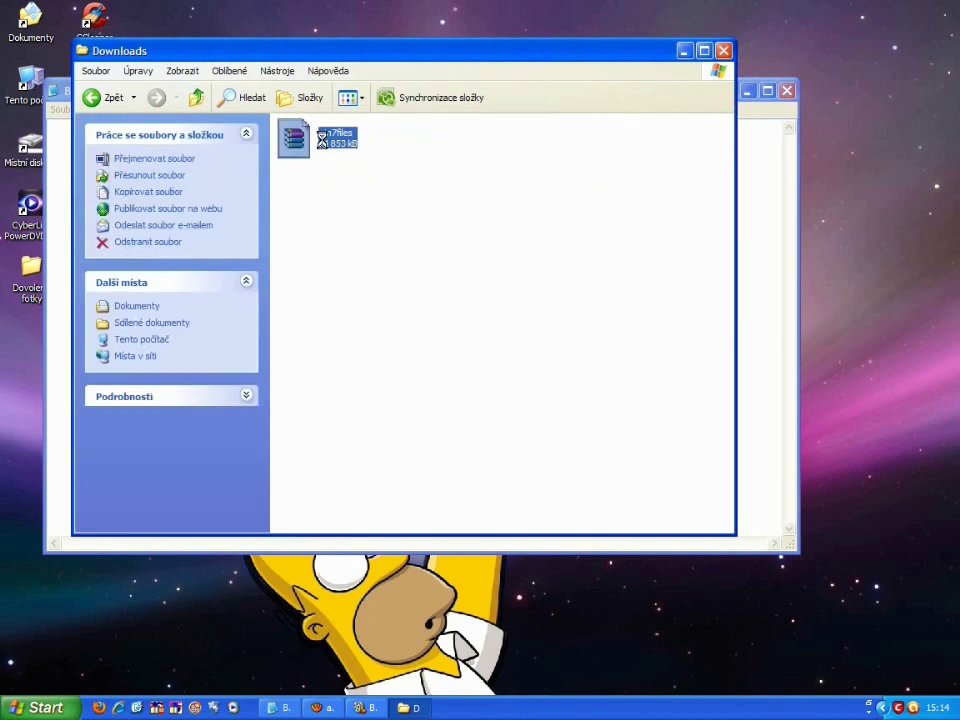
right_click(322, 138)
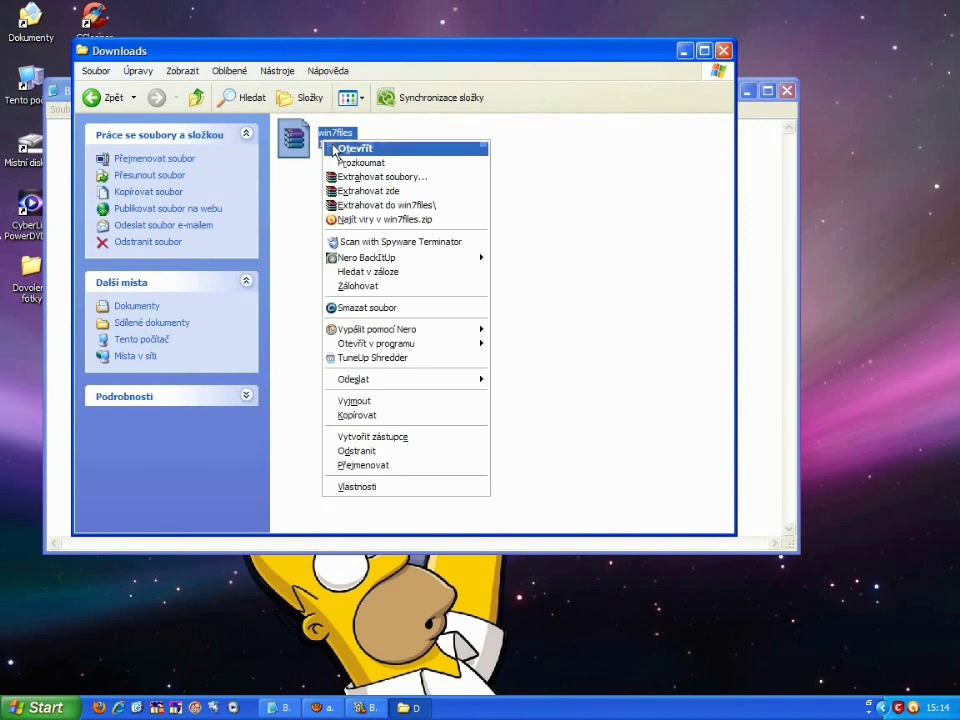
left_click(385, 182)
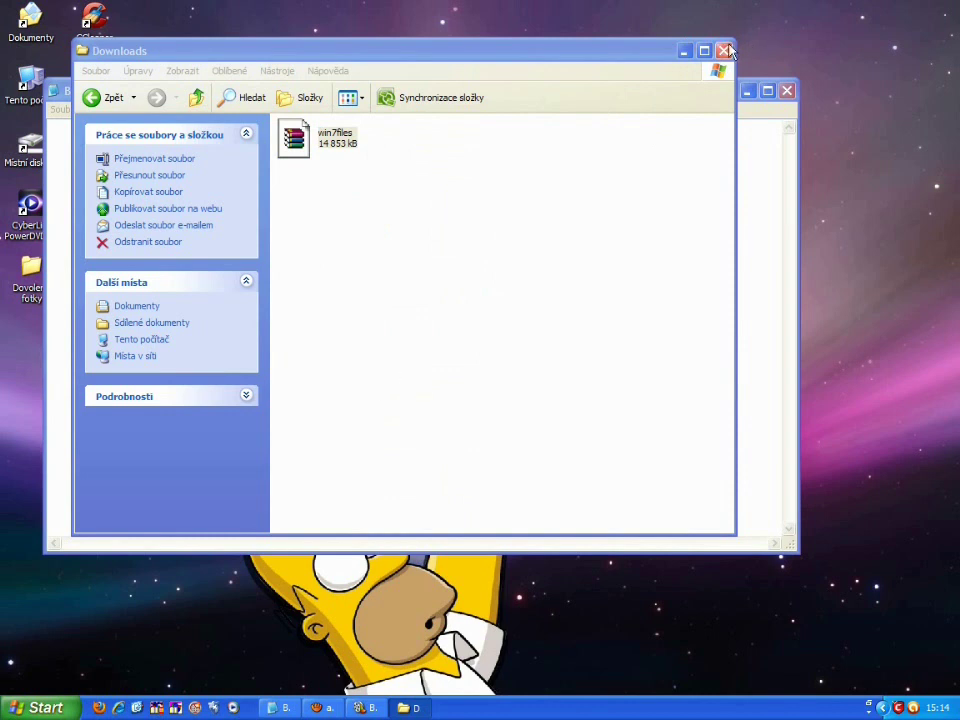
- Switch back to the note, write "Extrahuje te to kam chcete !" and clear the text again
left_click(684, 50)
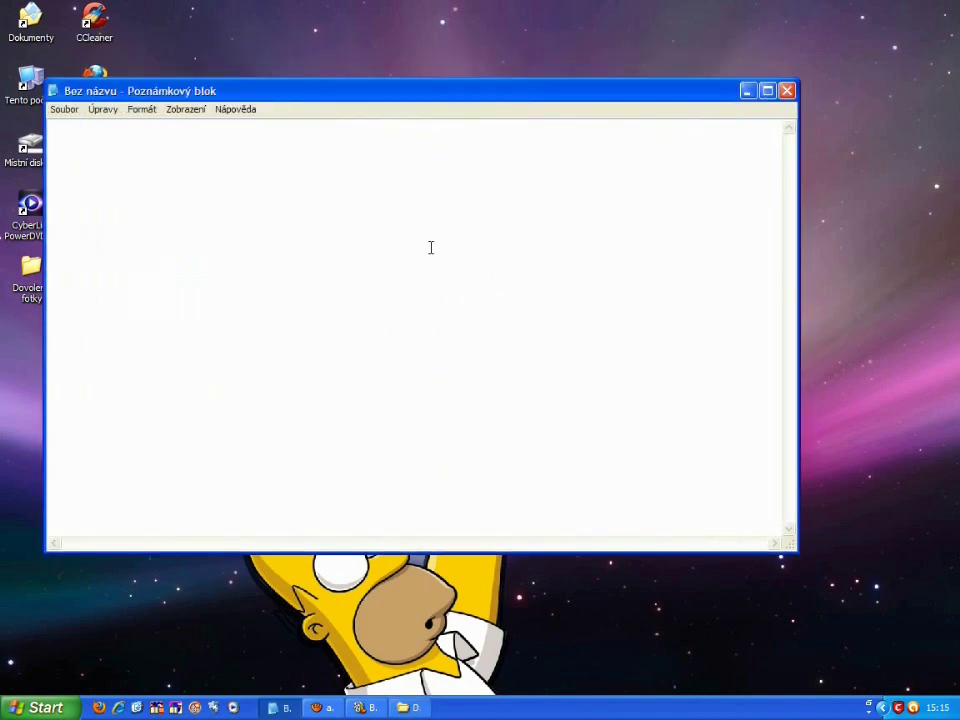
type("Extra")
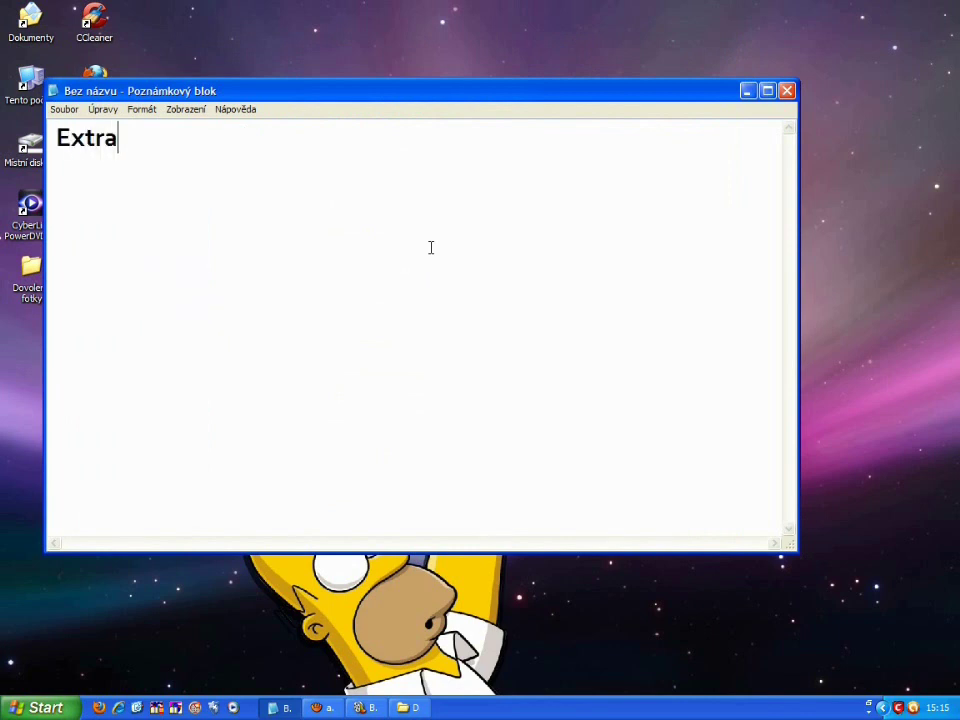
type("huje te ")
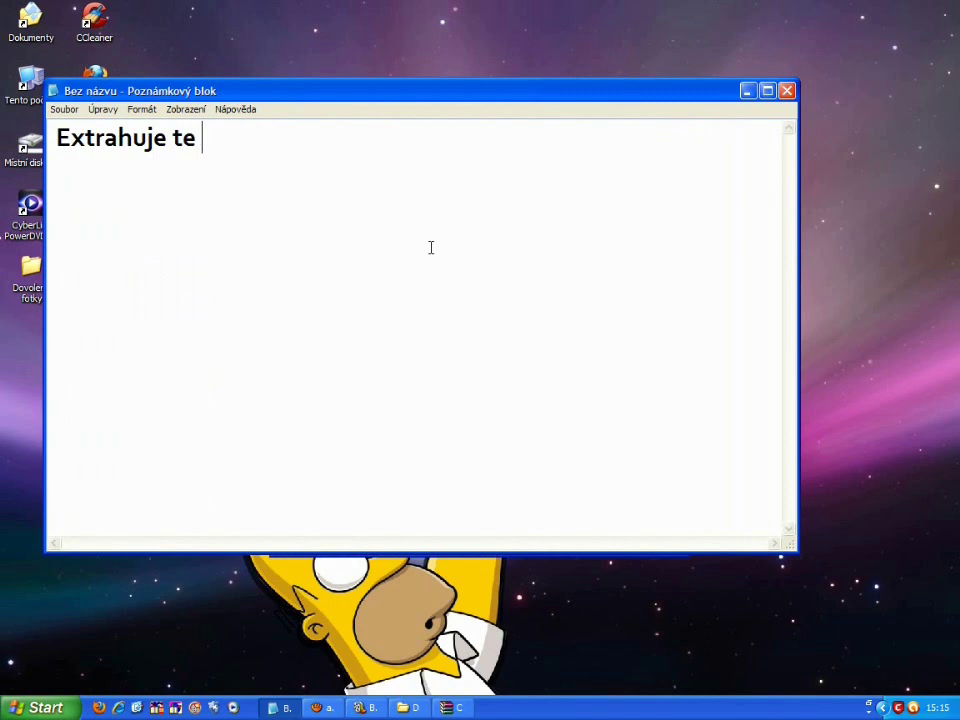
type("to kam chcete !")
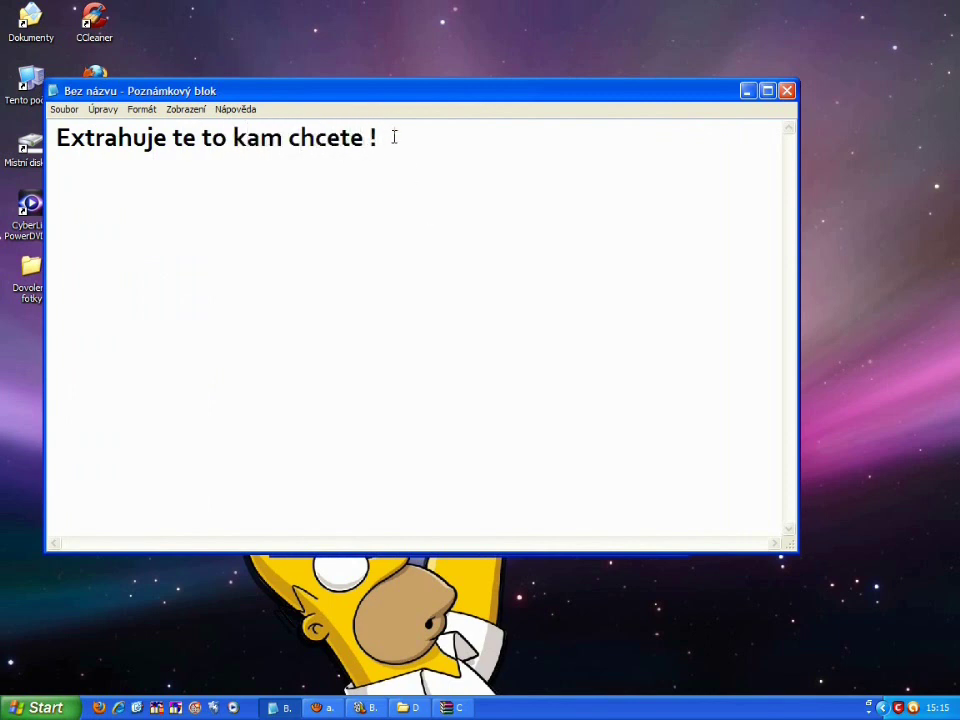
key("ctrl+a")
key("Delete")
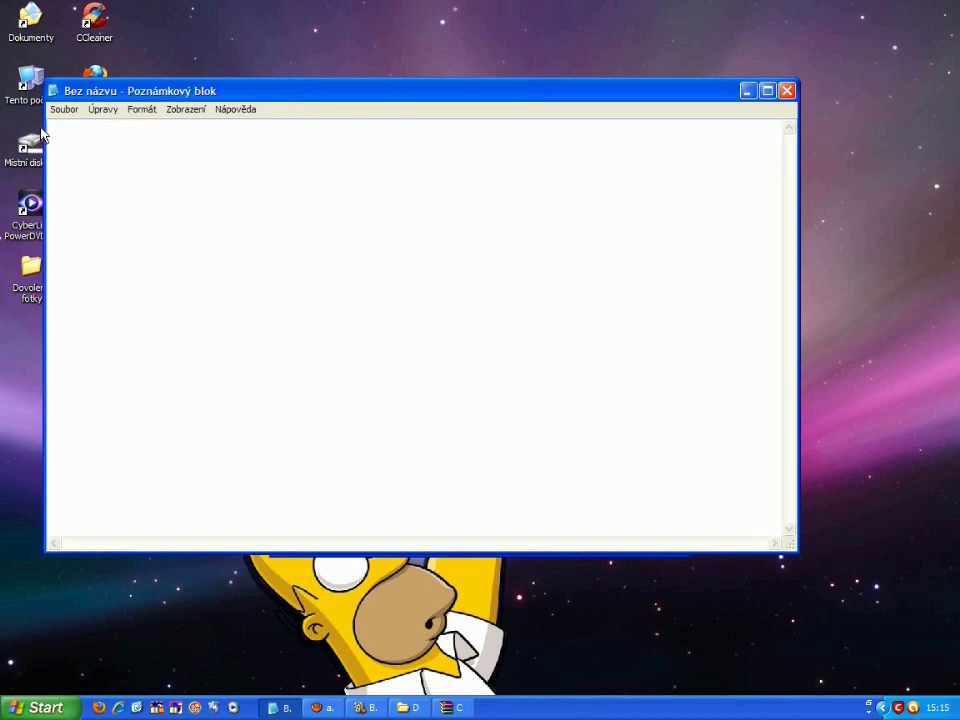
- Extract the win7files archive to the root of drive E: and close the Downloads folder
left_click(748, 92)
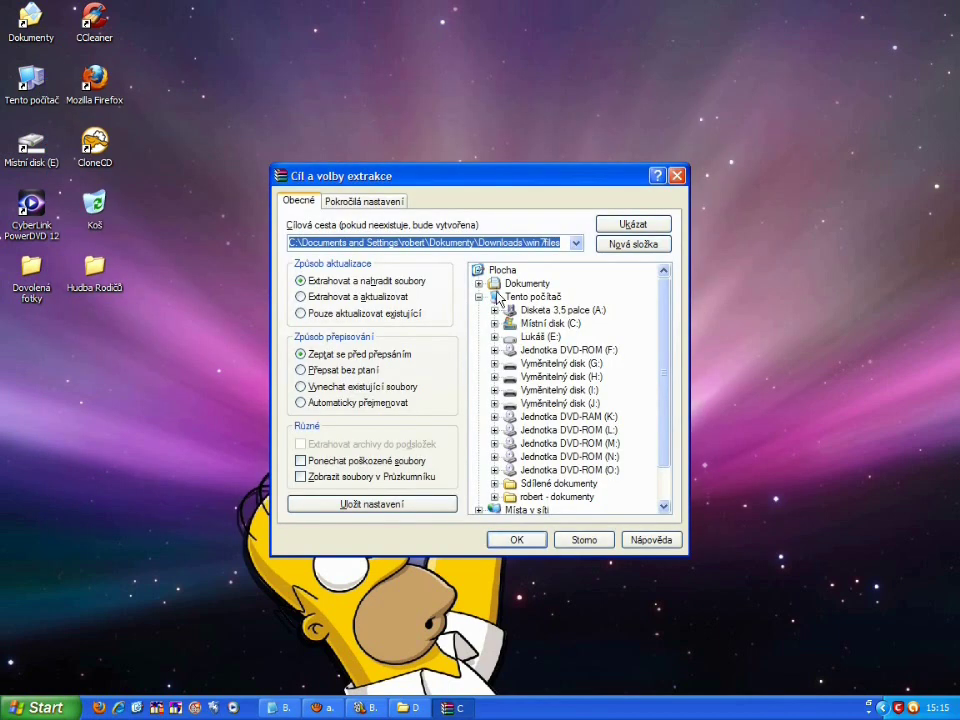
left_click(547, 349)
left_click(540, 336)
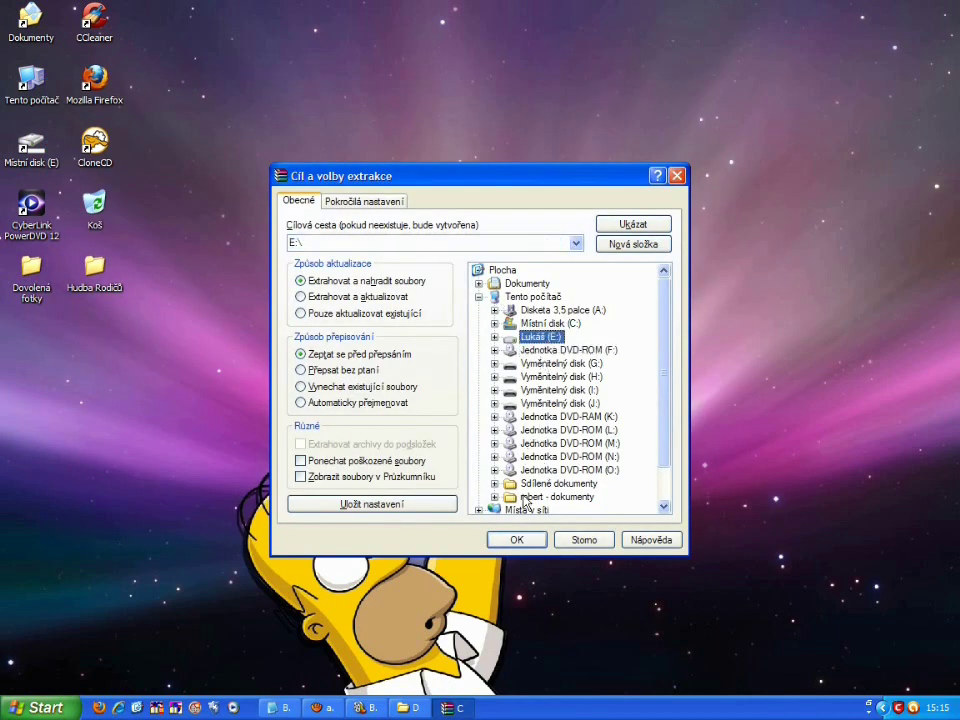
left_click(517, 540)
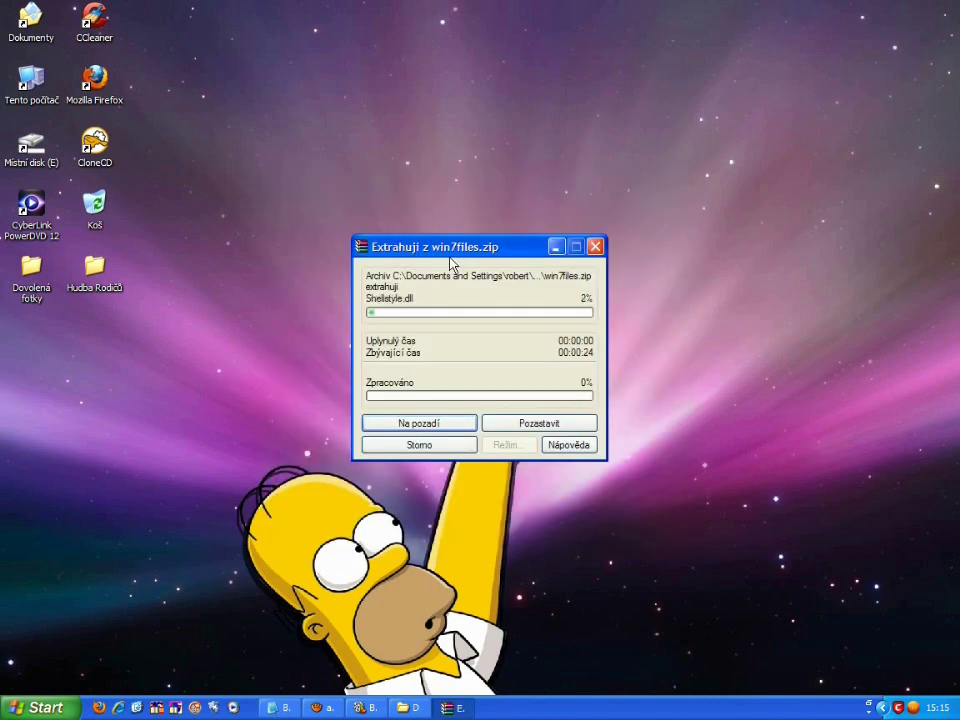
left_click_drag(358, 244, 271, 186)
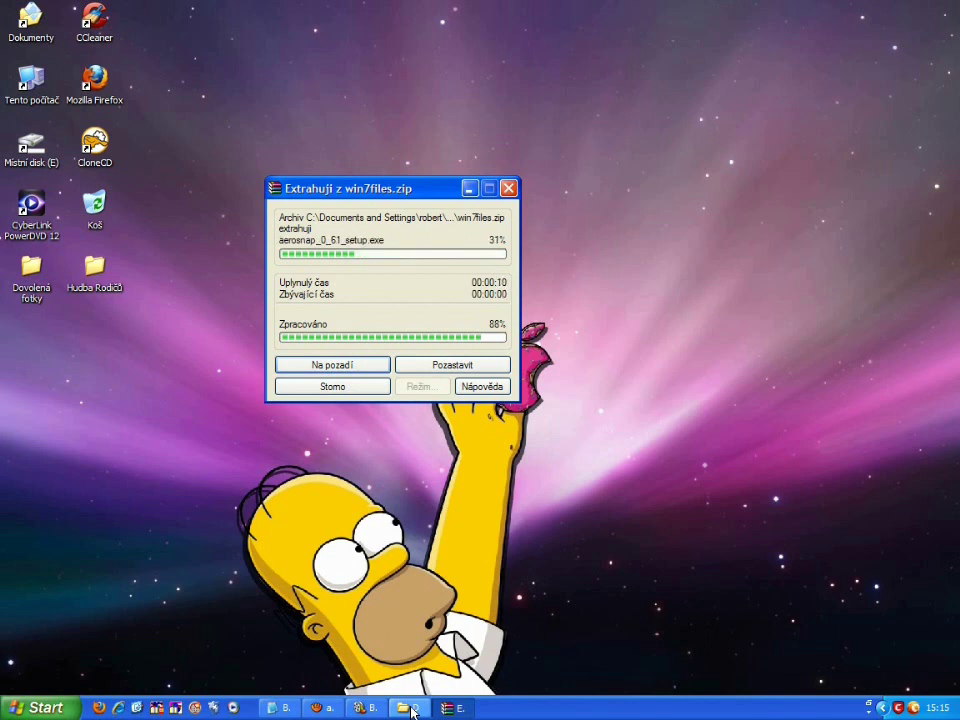
left_click(407, 708)
left_click(722, 48)
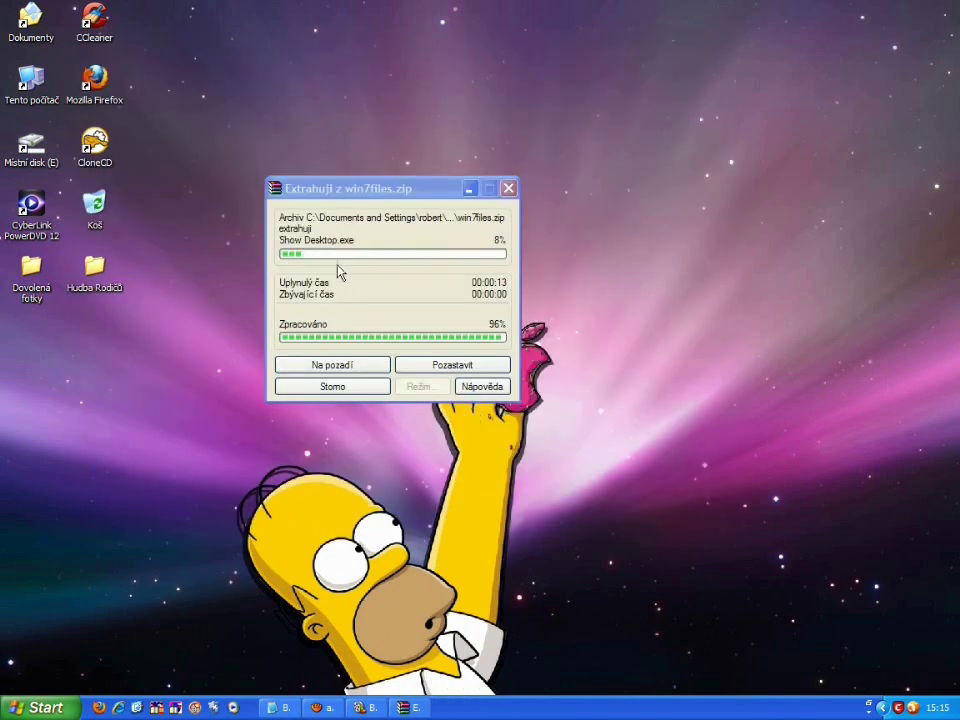
- Write "Tak a je to ! ted otevřeme složku v které to je !" in the note and clear it again
left_click(293, 708)
type("Tak a")
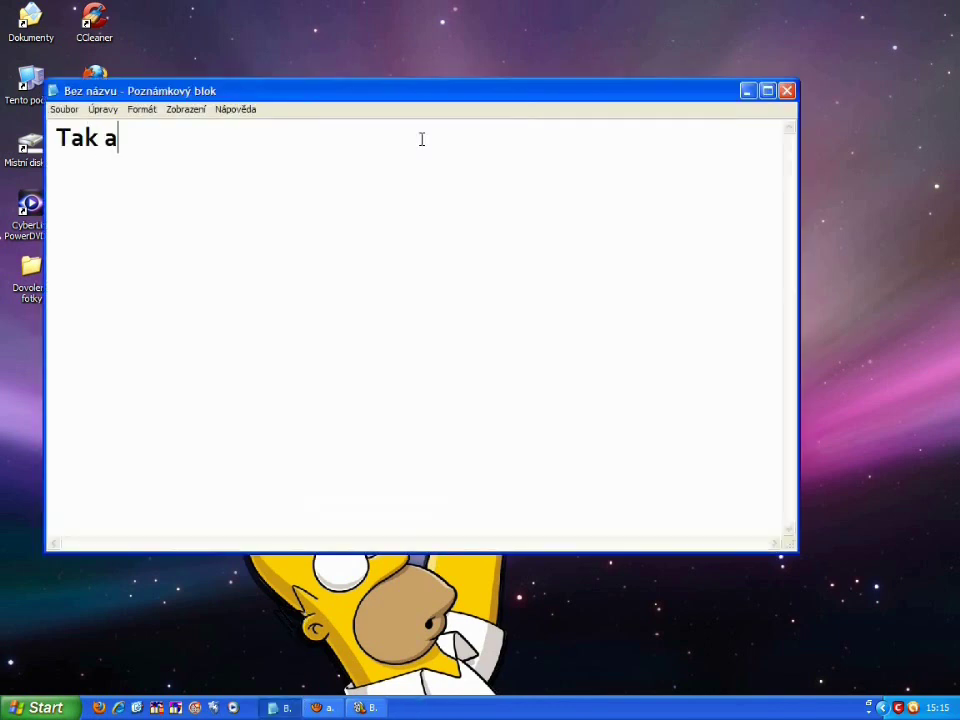
type(" je to ")
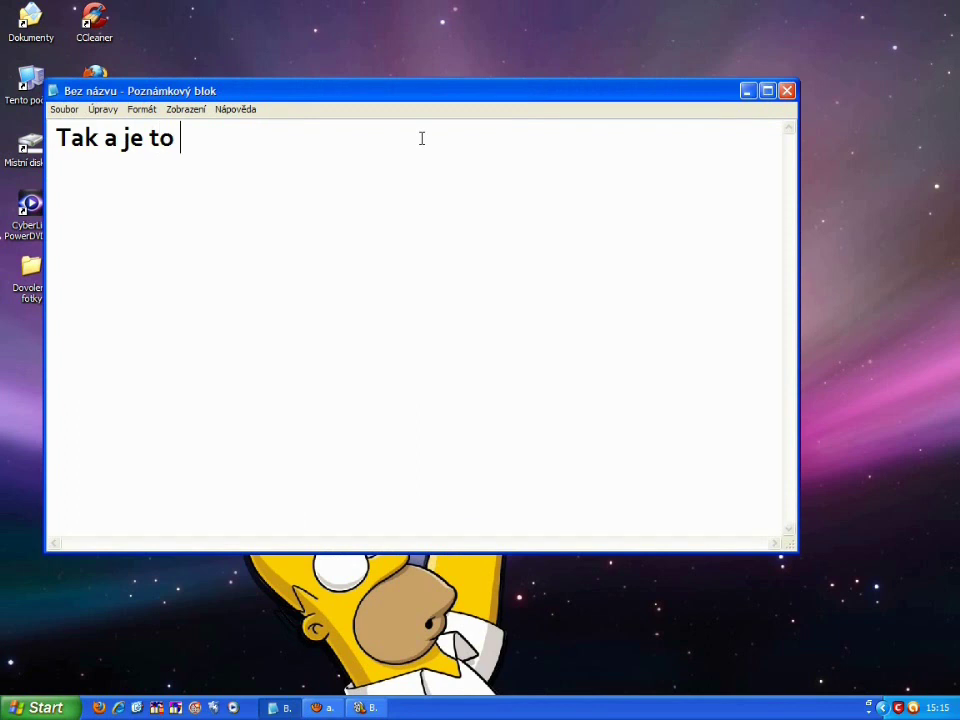
type("! ted ")
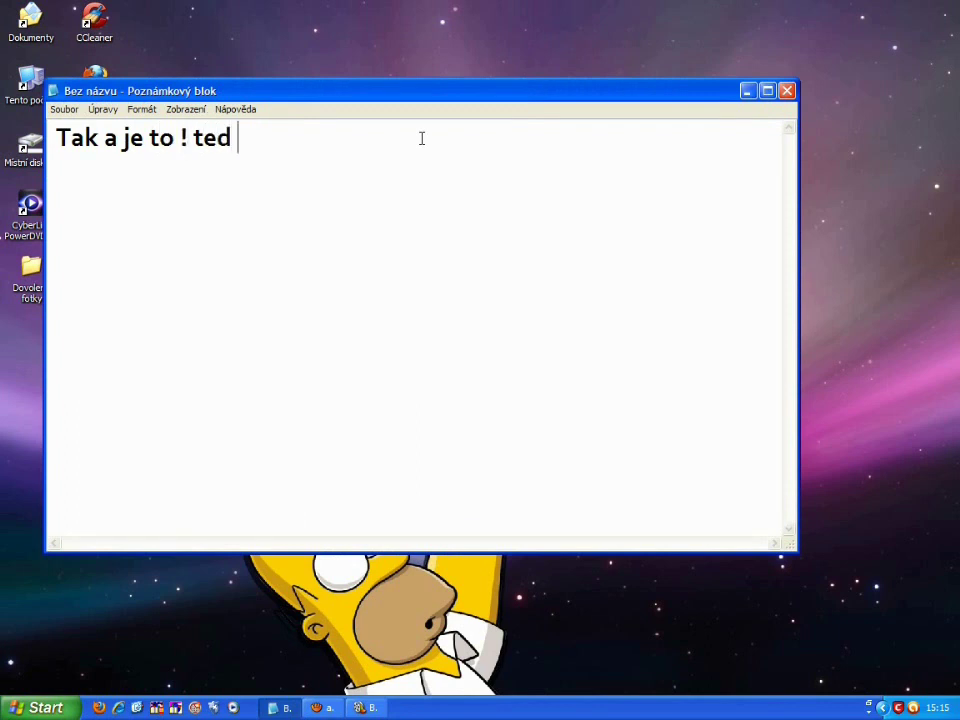
type("otevř")
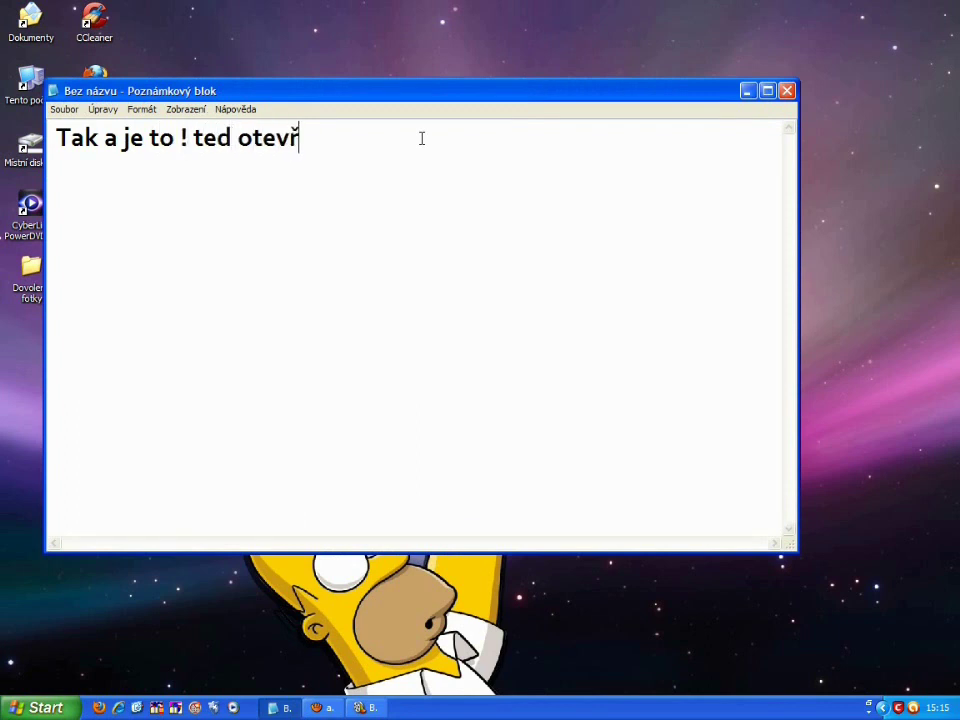
type("eme složku")
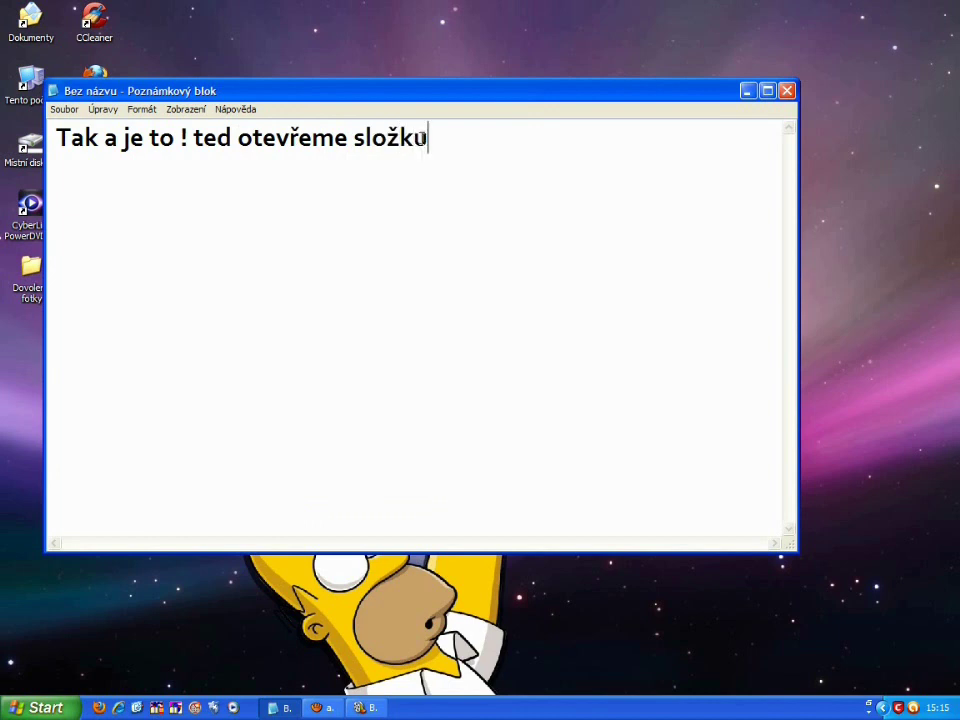
type(" v které to ")
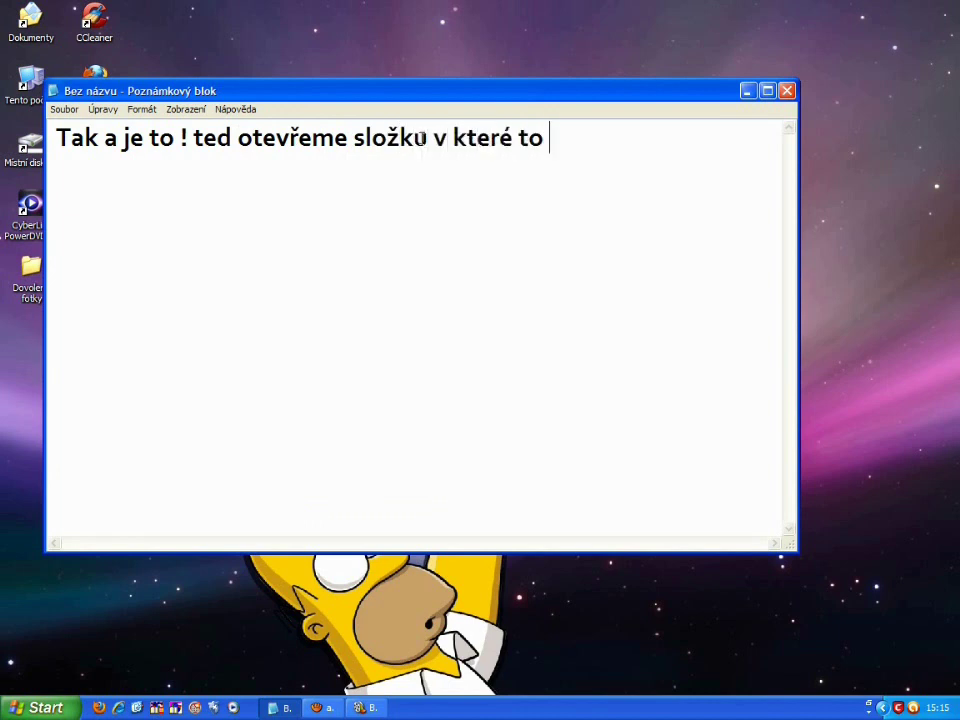
type("je !")
key("ctrl+a")
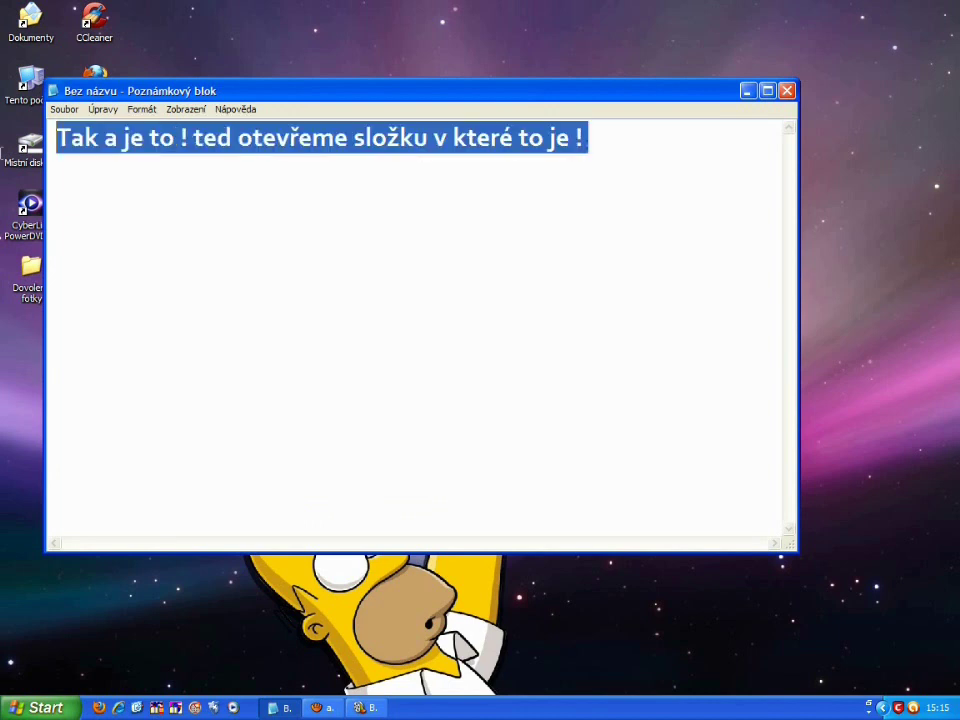
key("BackSpace")
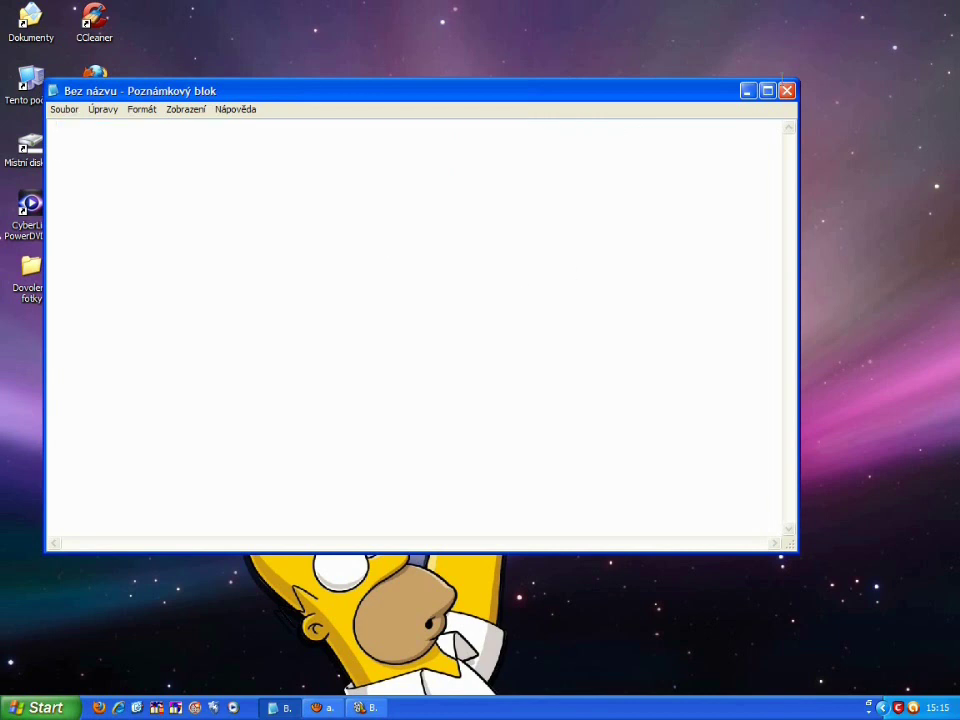
- Open drive E:, highlight the extracted folders Step 1 through Step 7, and minimize the window
left_click(748, 92)
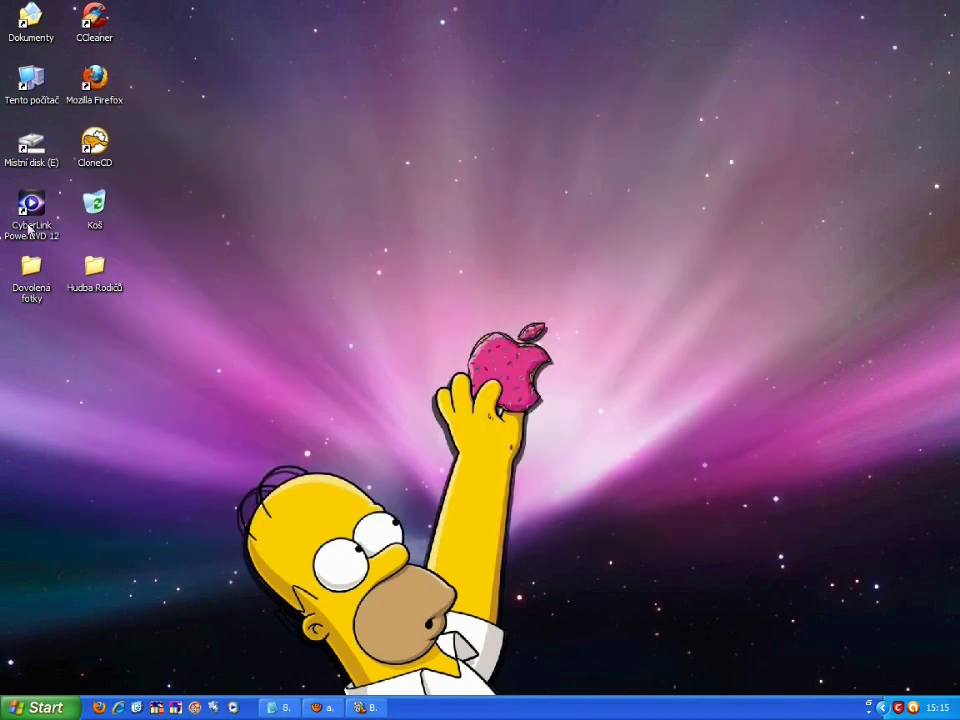
double_click(30, 163)
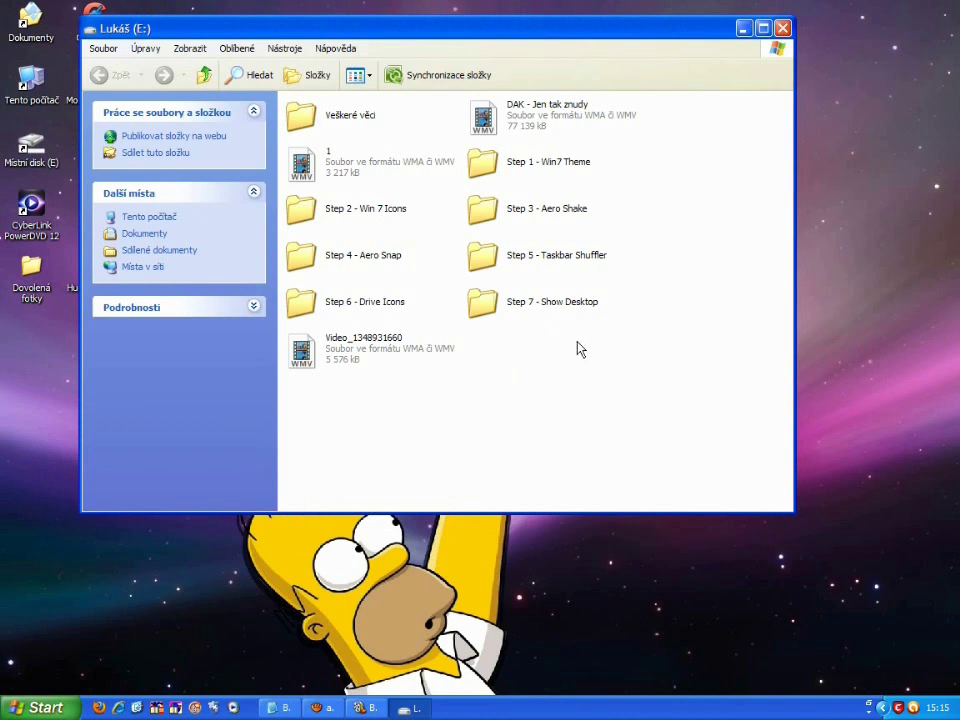
left_click_drag(690, 314, 515, 195)
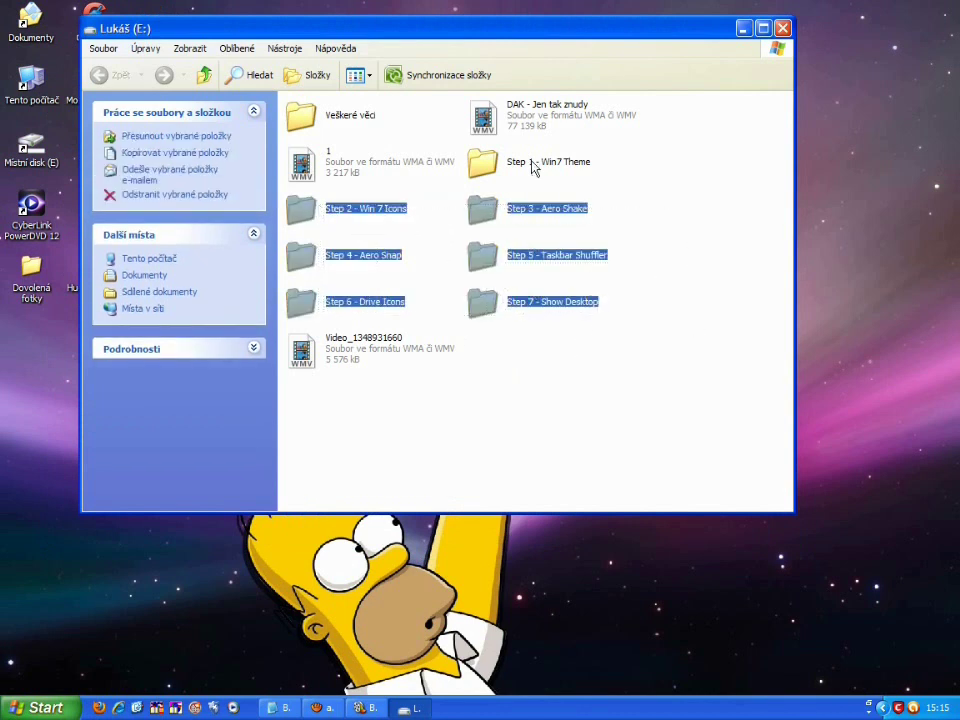
left_click(531, 168, "ctrl")
left_click(742, 28)
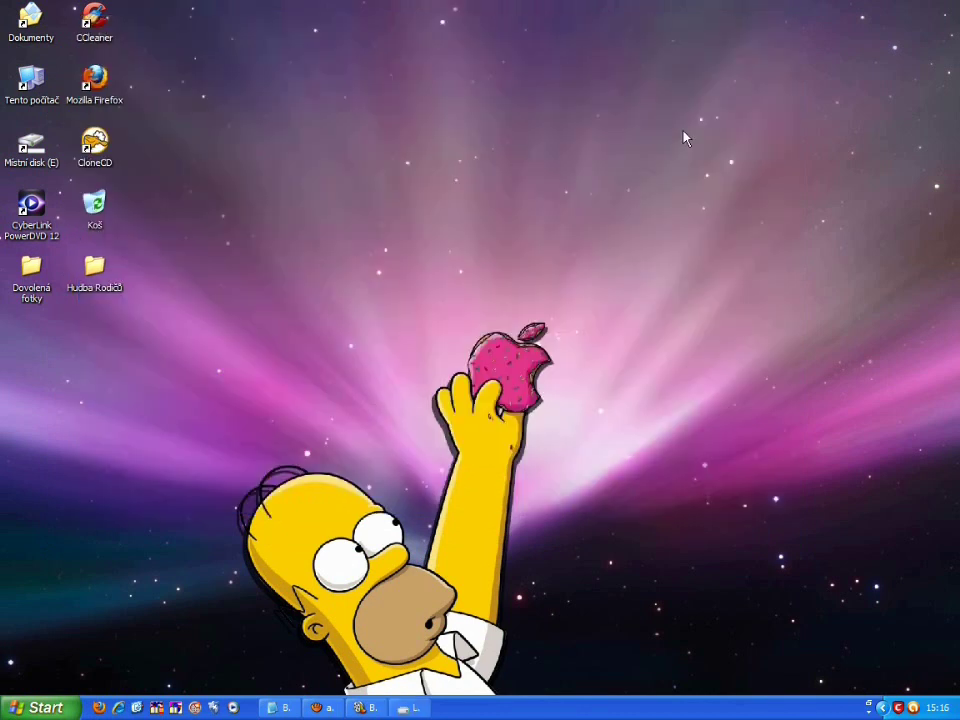
- Create a new folder named "Win 7" on the desktop and open it
right_click(426, 330)
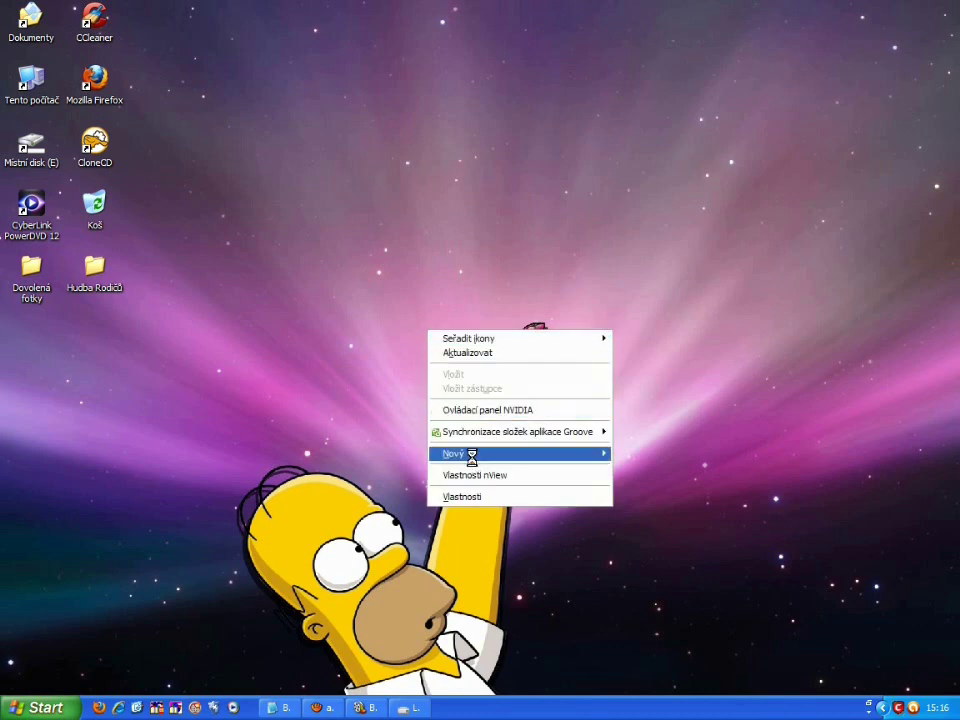
mouse_move(503, 454)
left_click(670, 456)
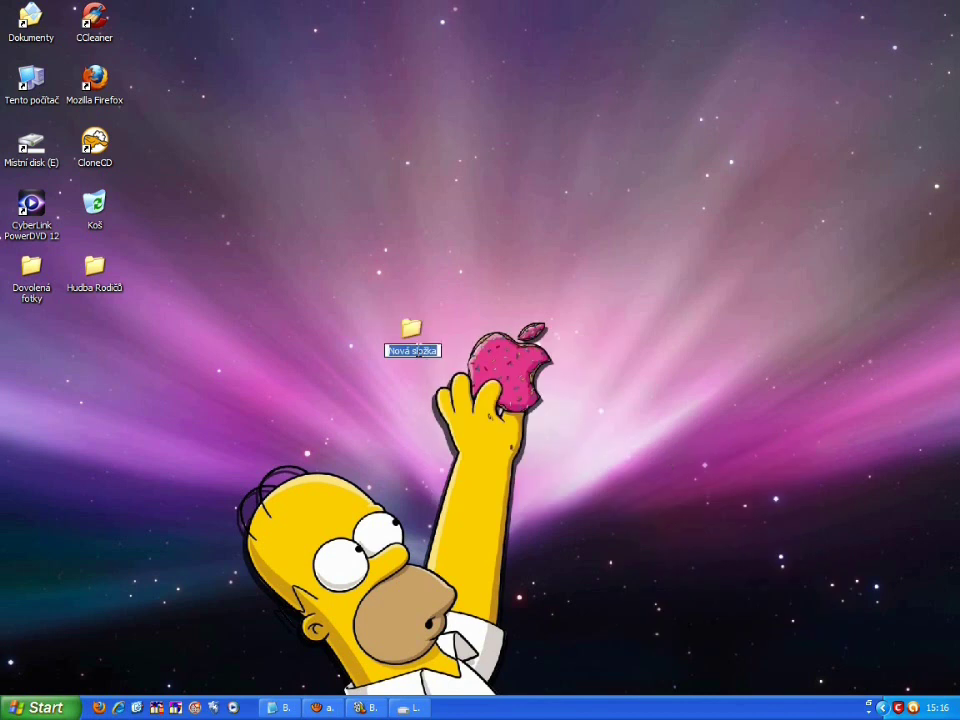
type("Win 7")
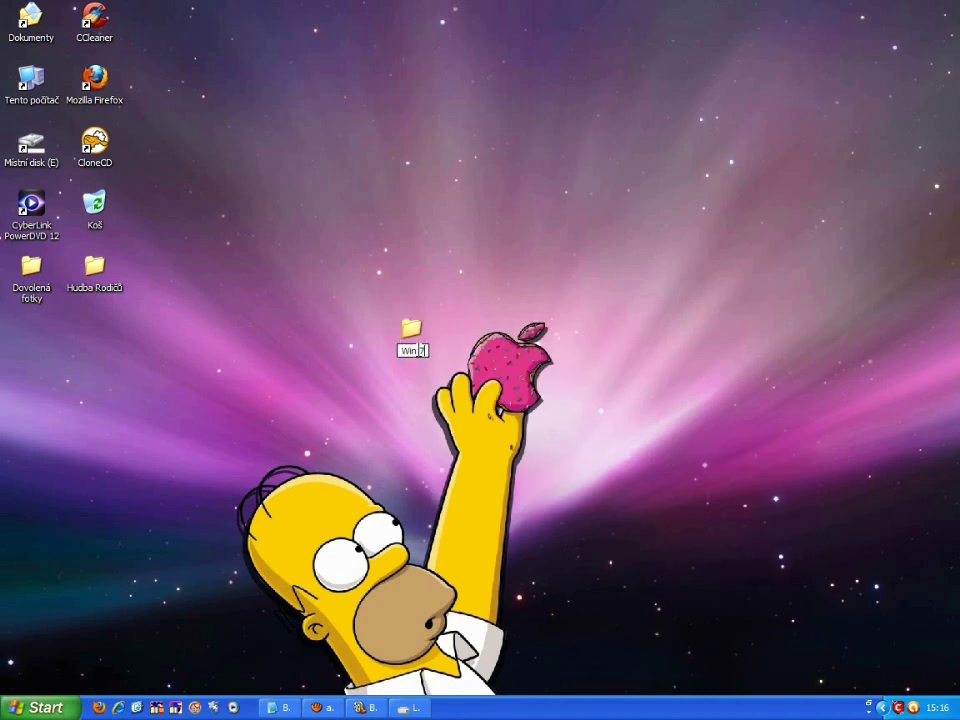
key("Return")
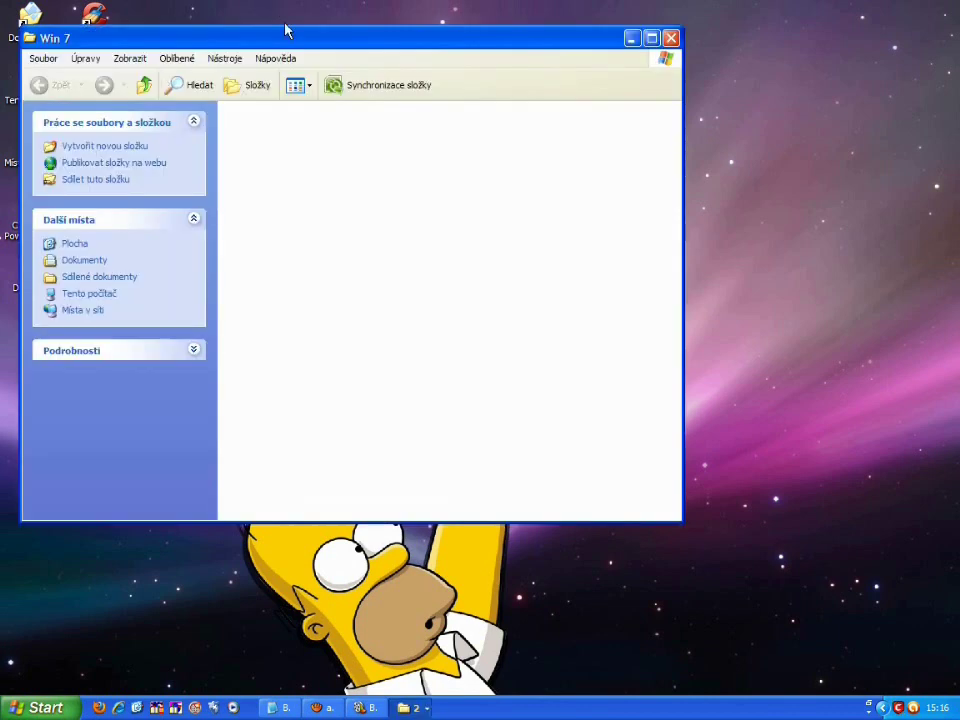
- Move the folders Step 1 through Step 7 from drive E: into the Win 7 folder
left_click_drag(463, 42, 726, 41)
double_click(20, 165)
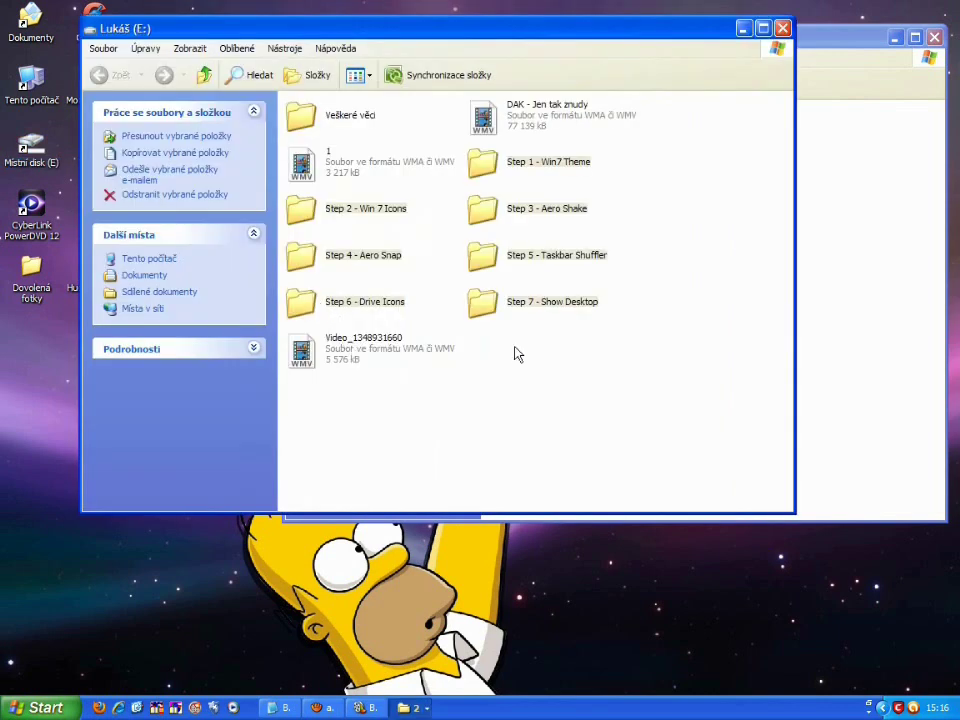
left_click_drag(649, 317, 480, 206)
left_click(520, 172, "ctrl")
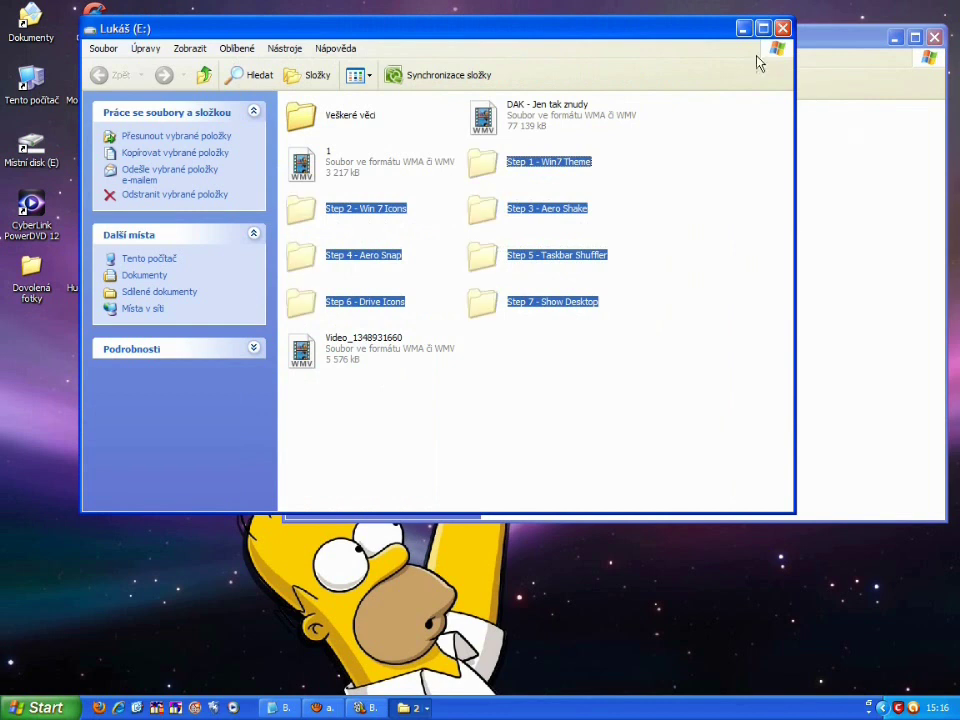
left_click(845, 172)
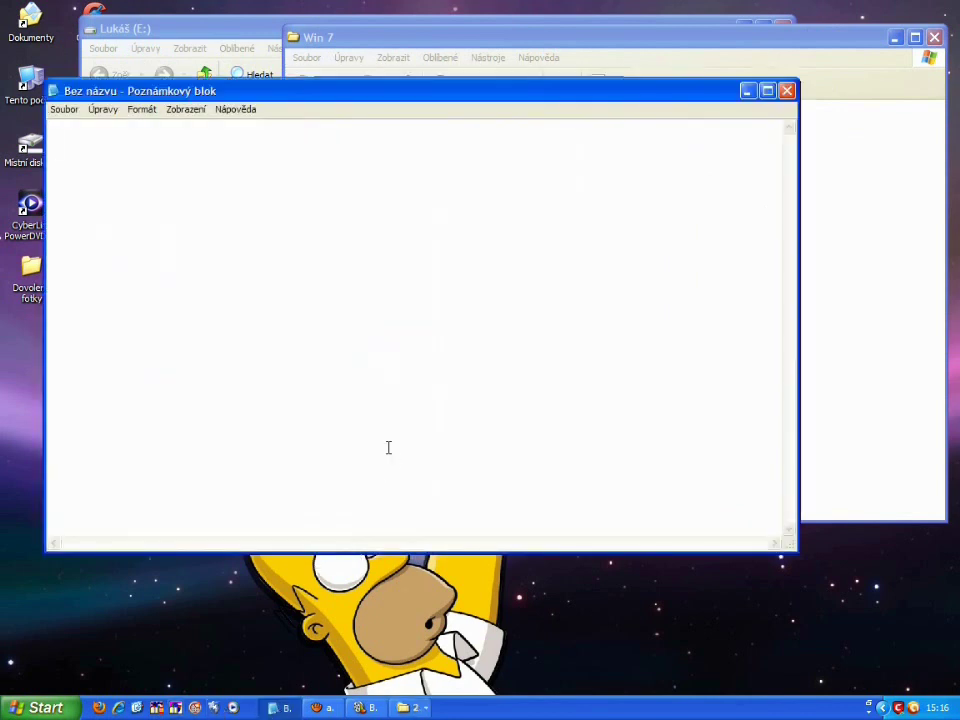
- Write "Já si to jen přesunu jinam !!" in the note, clear it again and minimize the note
type("Já si to jen přs")
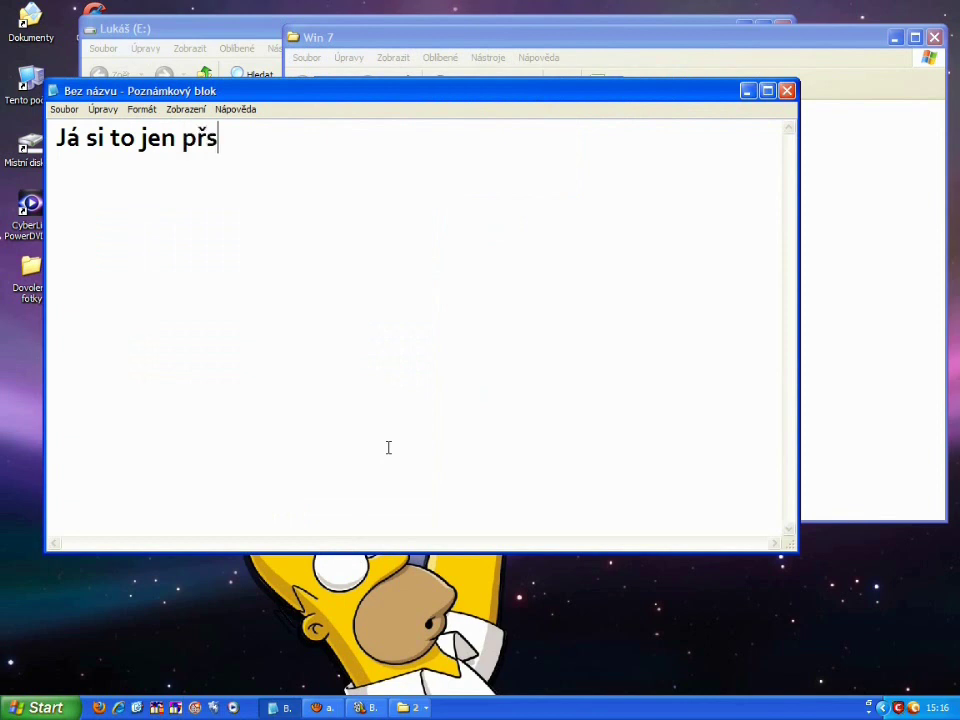
key("BackSpace")
type("esunu jinam !!")
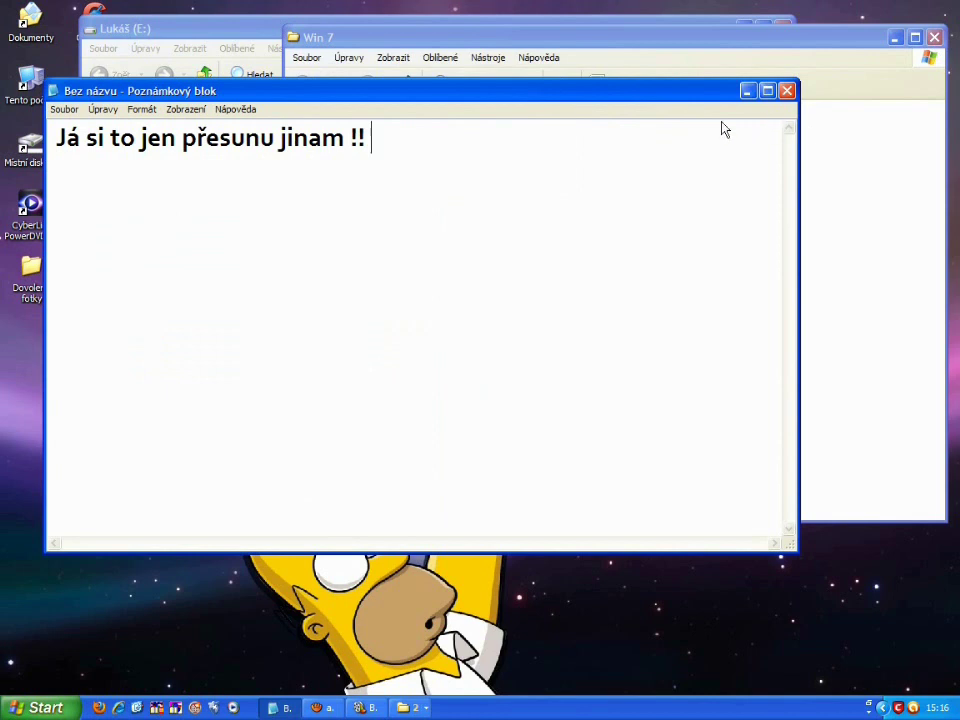
key("ctrl+a")
key("ctrl+x")
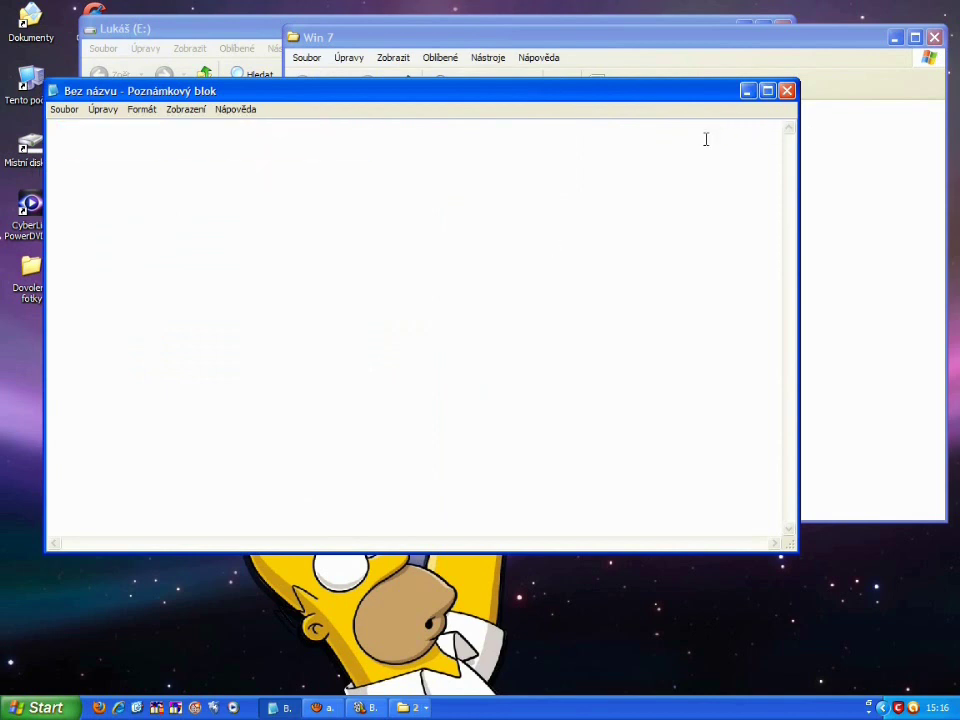
left_click(747, 91)
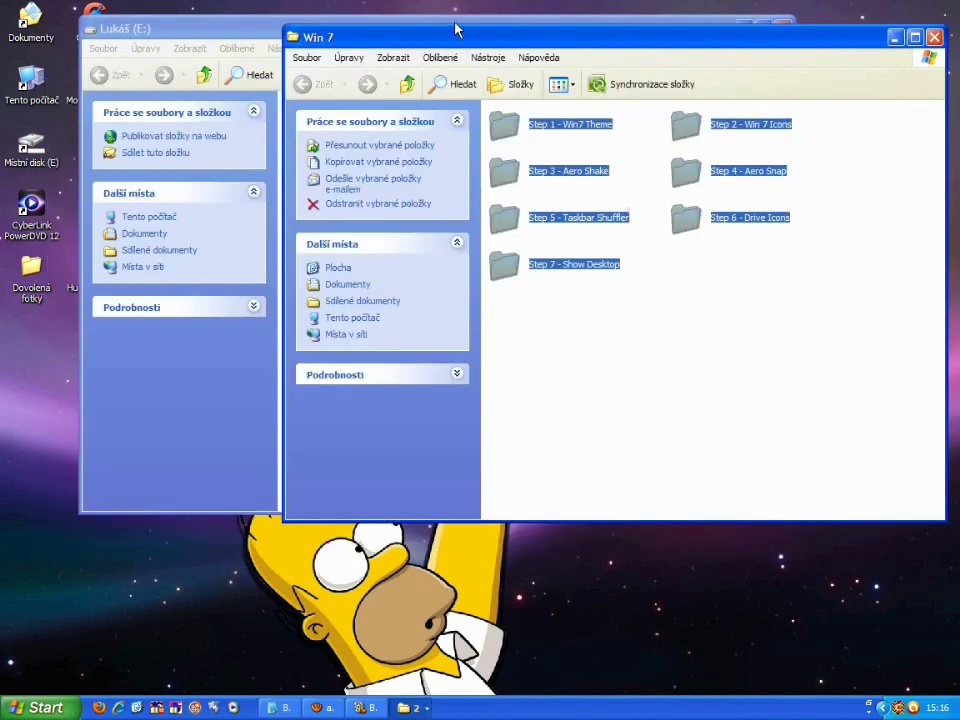
- Close the drive E: window and write "Tak a ted otevřete" in the note
left_click_drag(455, 28, 368, 438)
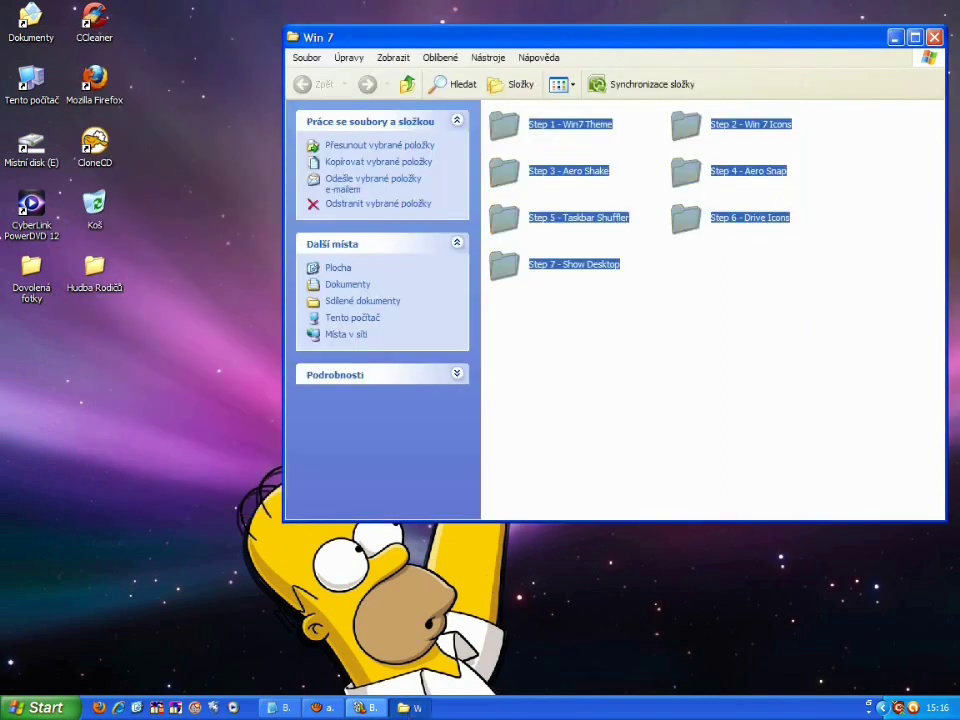
key("alt+Tab")
type("T")
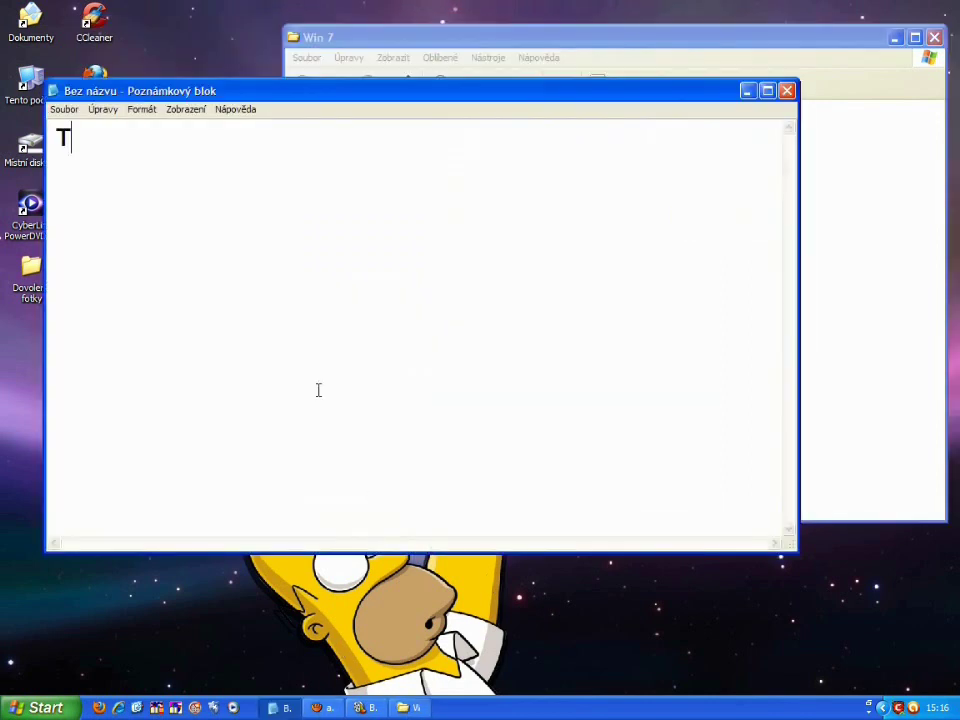
type("ak a ted ")
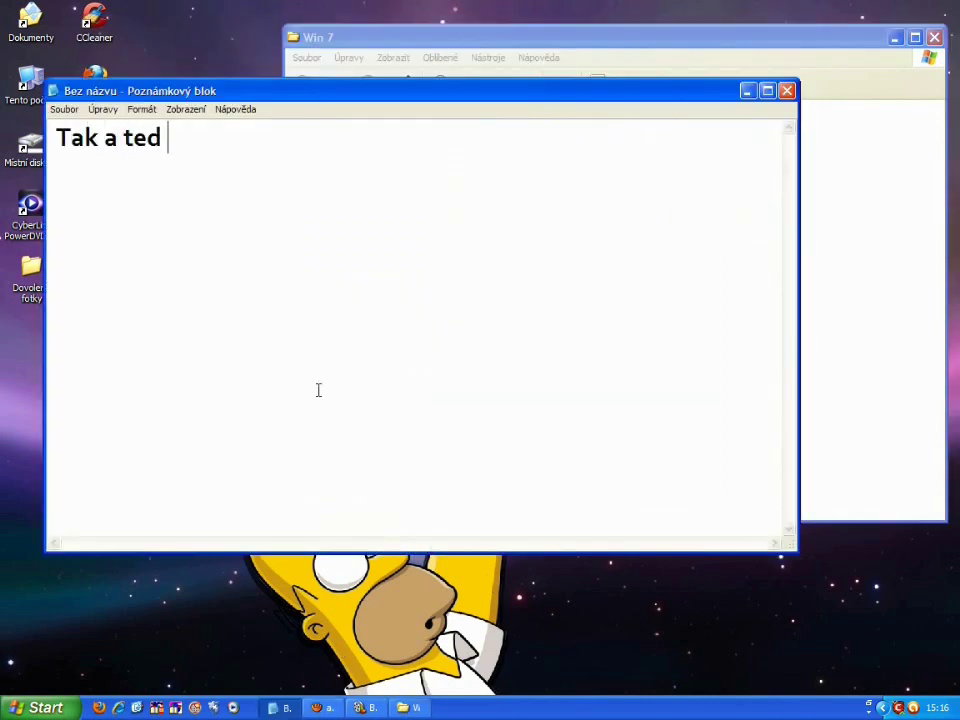
type("otevřete")
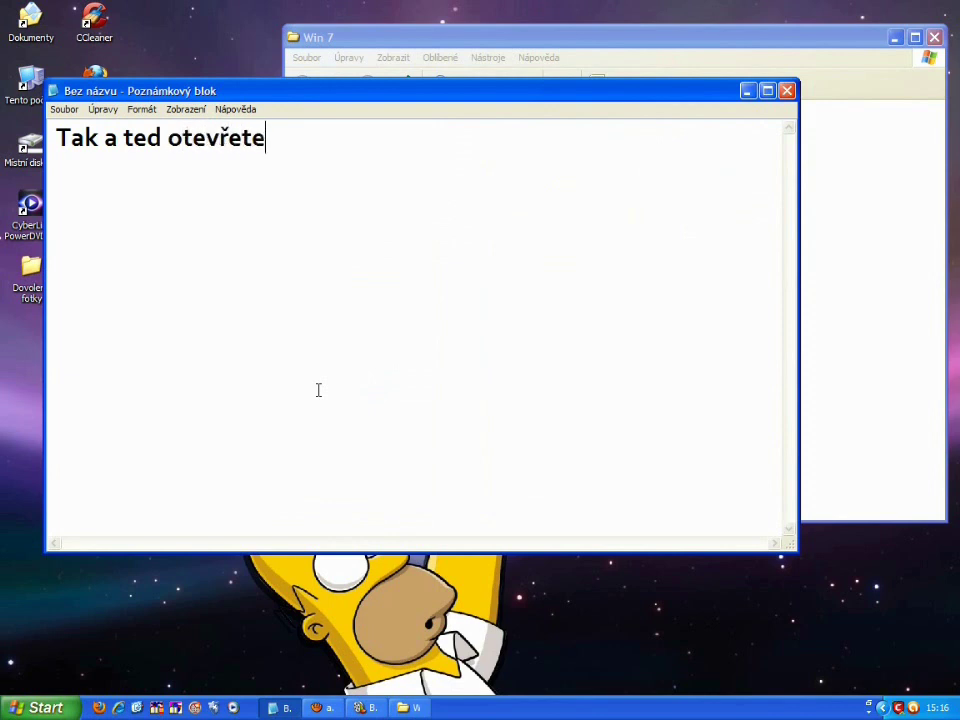
- Switch to the Win 7 folder and select only the "Step 1 - Win7 Theme" folder
key("alt+Tab")
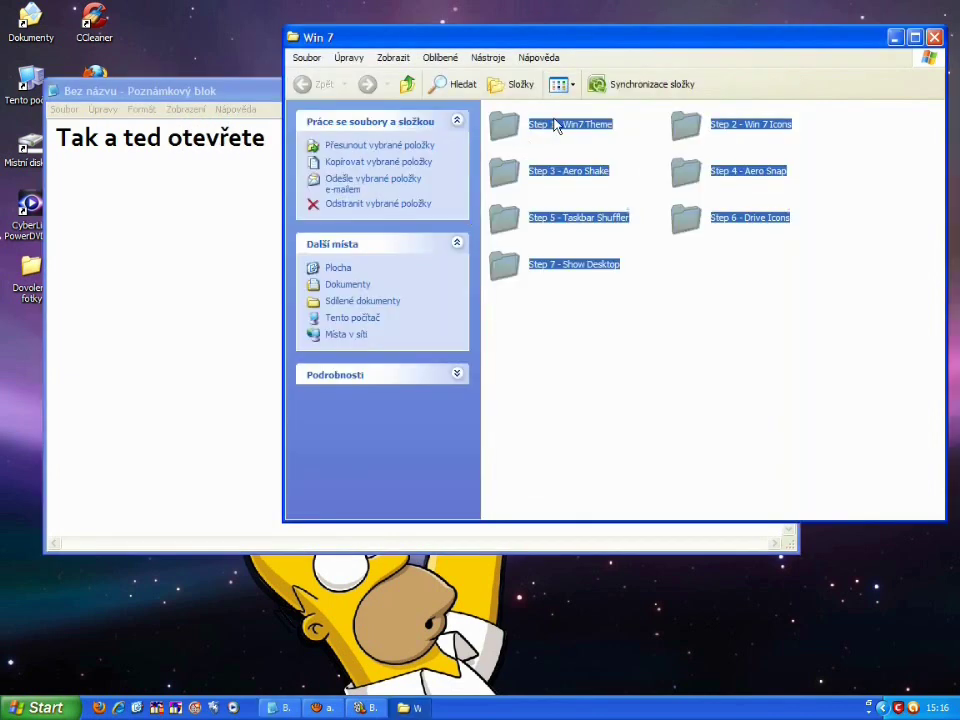
left_click(675, 330)
left_click(556, 136)
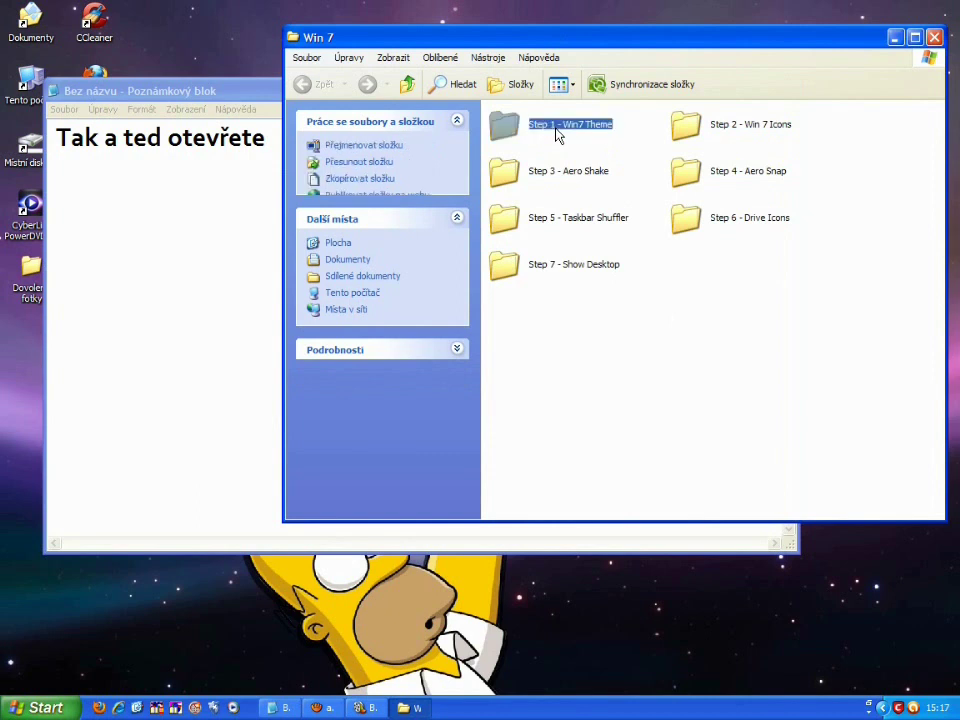
- Add "Win 7 1" to the end of the note, then delete the whole sentence
key("alt+Tab")
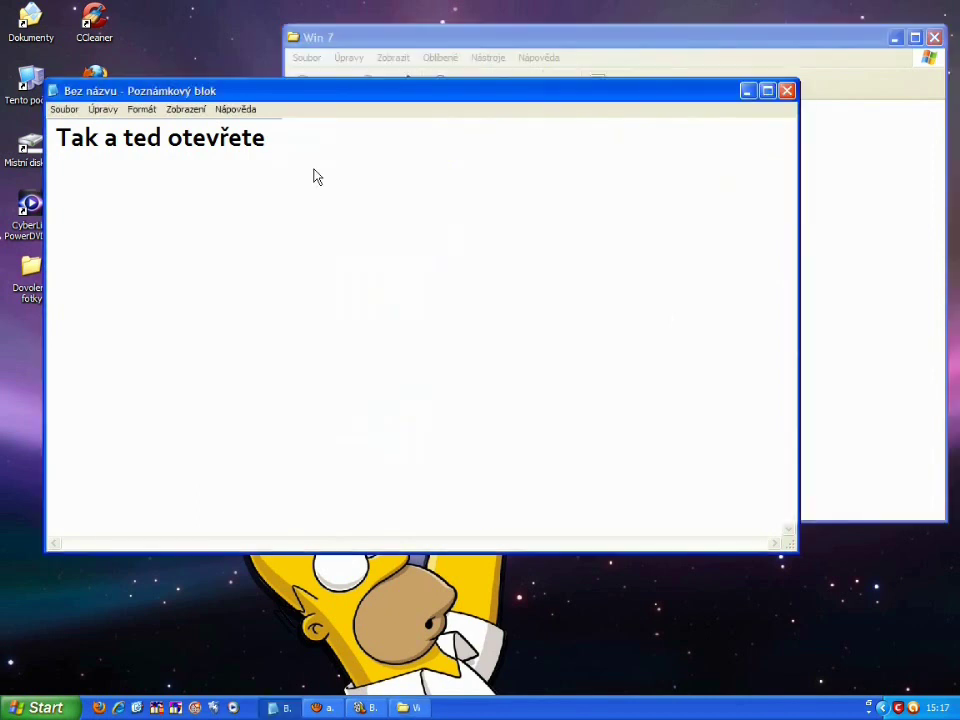
type("Win ")
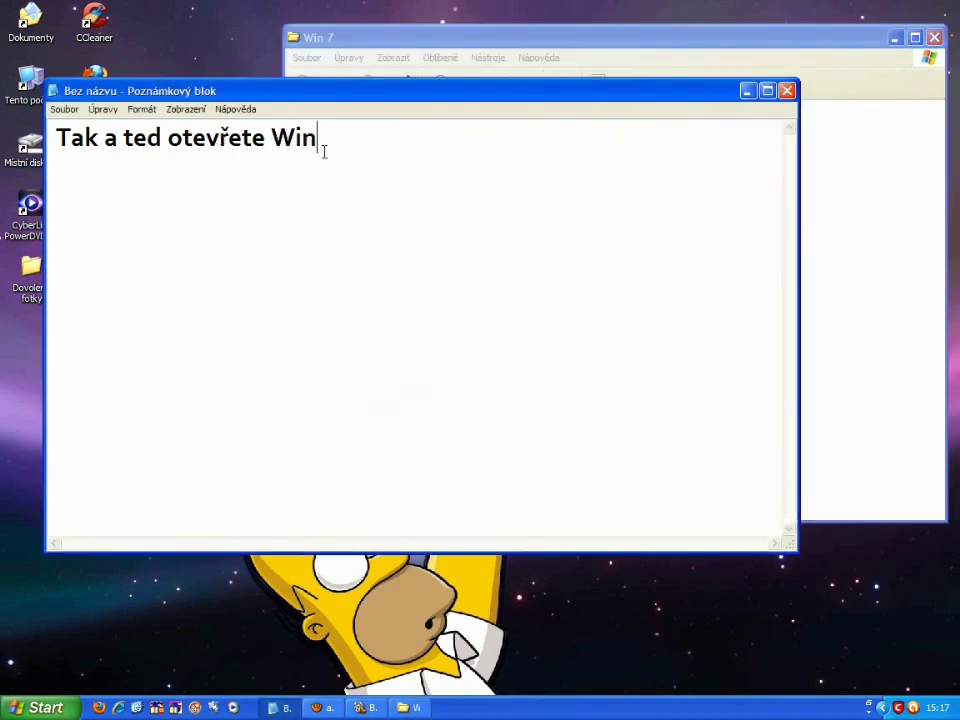
type("7 1")
key("BackSpace")
key("BackSpace")
key("BackSpace")
key("BackSpace")
key("BackSpace")
key("BackSpace")
key("BackSpace")
key("BackSpace")
key("BackSpace")
key("BackSpace")
key("BackSpace")
key("BackSpace")
key("BackSpace")
key("BackSpace")
key("BackSpace")
key("BackSpace")
key("BackSpace")
key("BackSpace")
key("BackSpace")
key("BackSpace")
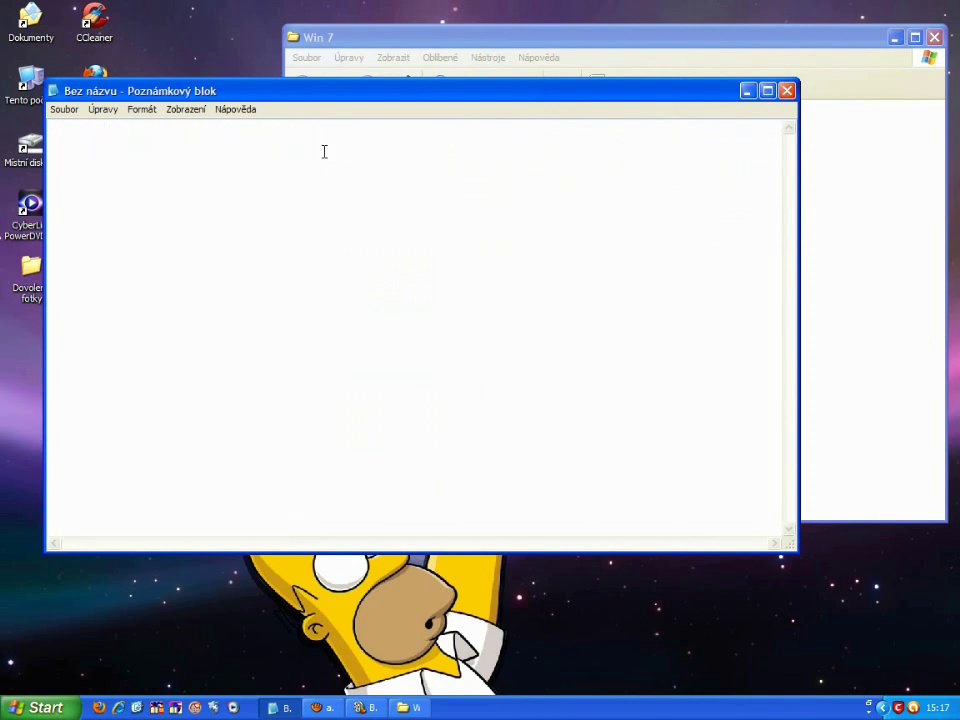
- Write "Ted se koukejte jak to dělám !! :D" in the empty note and minimize it
type("Ted se k")
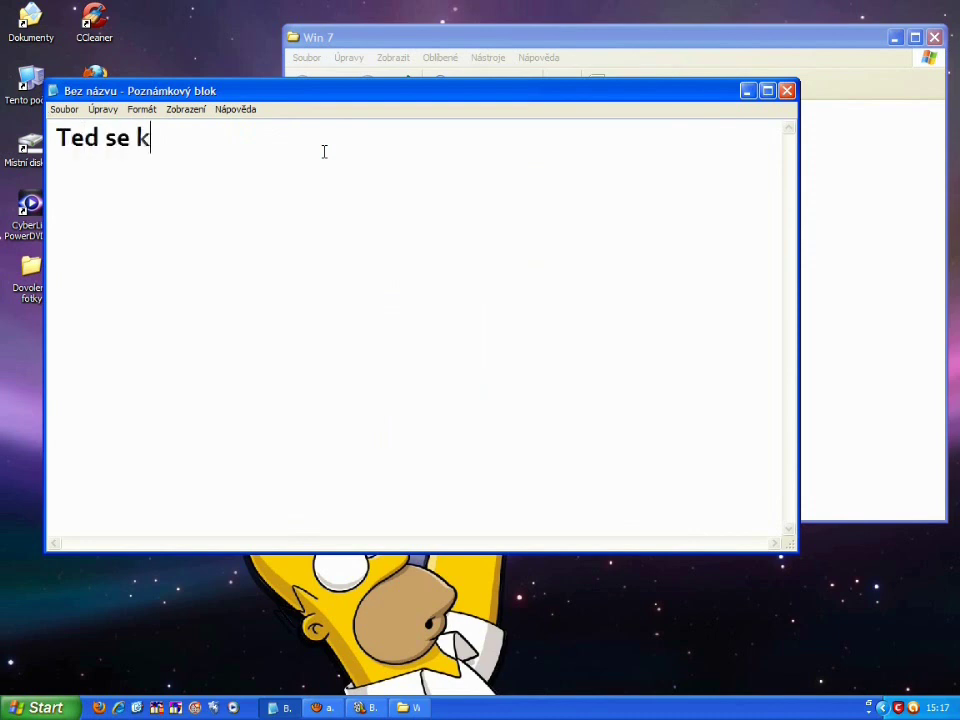
type("oukejte jak ")
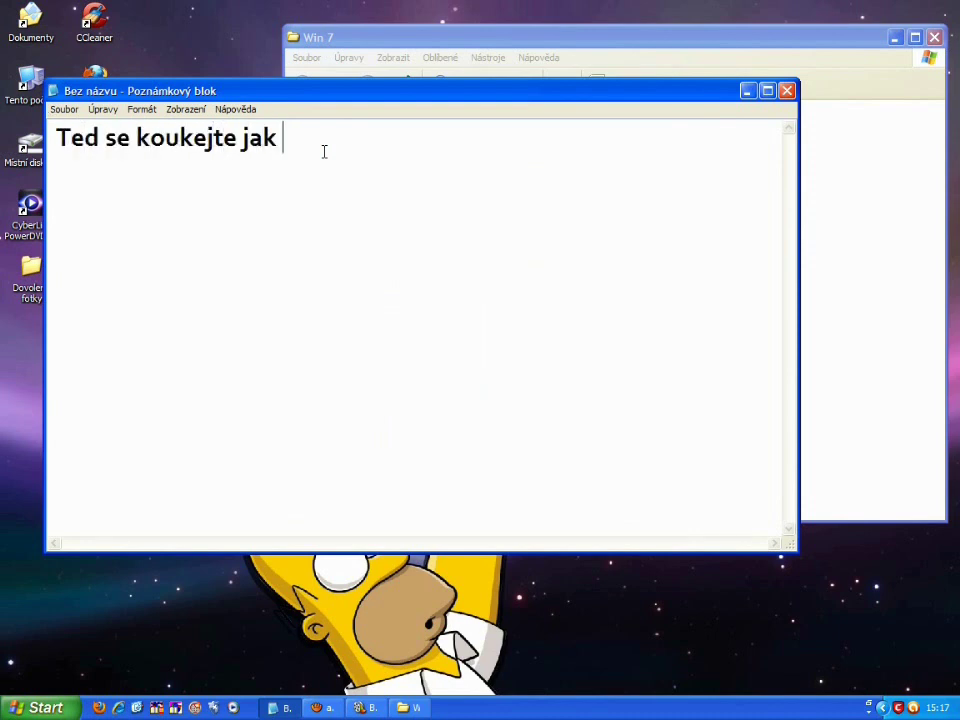
type("to dělám !! :D")
key("Return")
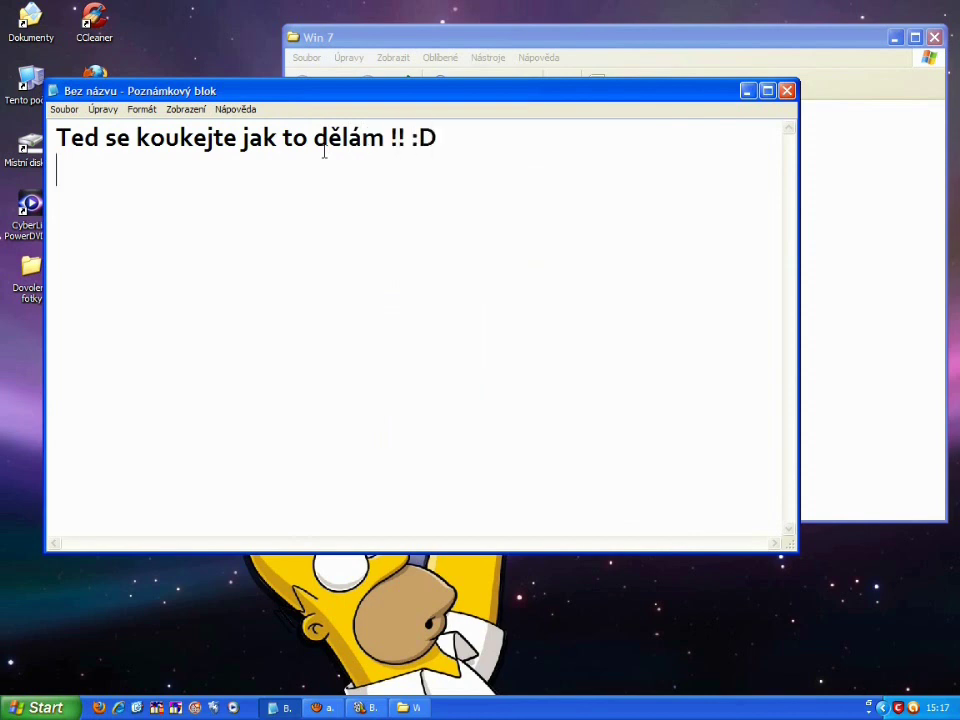
left_click(748, 92)
- Open the Fonts subfolder of "Step 1 - Win7 Theme", select the Fonts installer and minimize the folder window
left_click(692, 349)
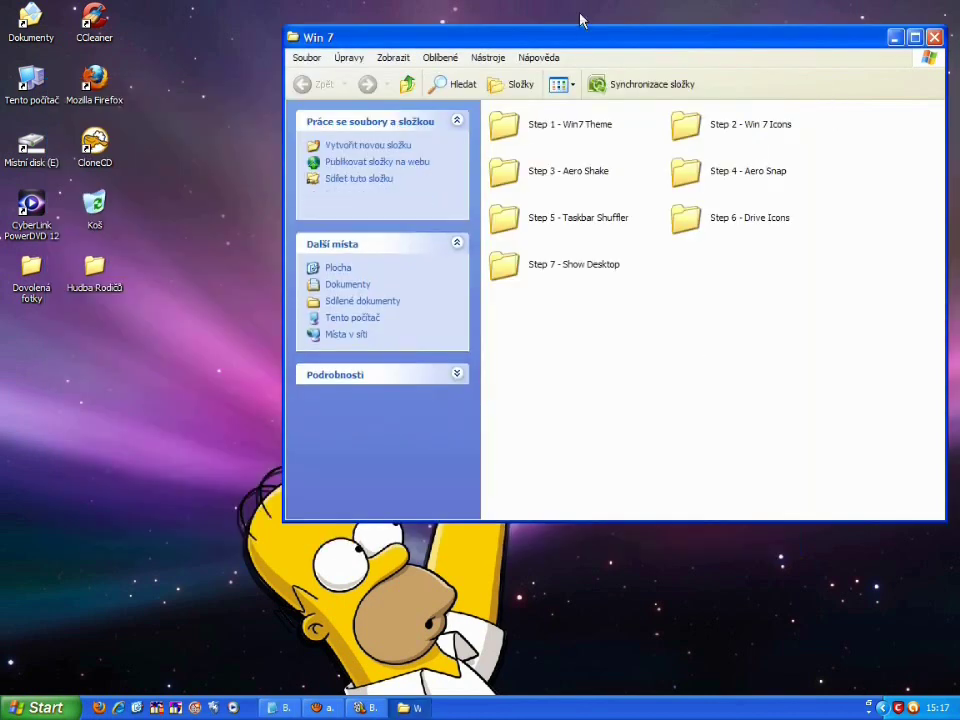
left_click_drag(418, 47, 242, 52)
left_click(358, 144)
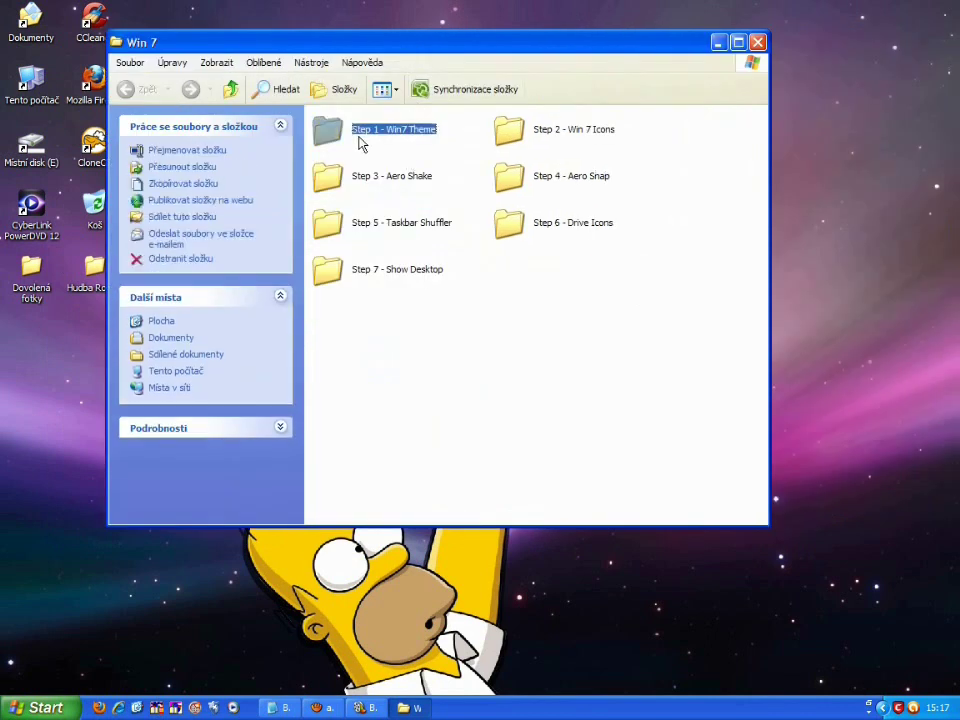
double_click(360, 144)
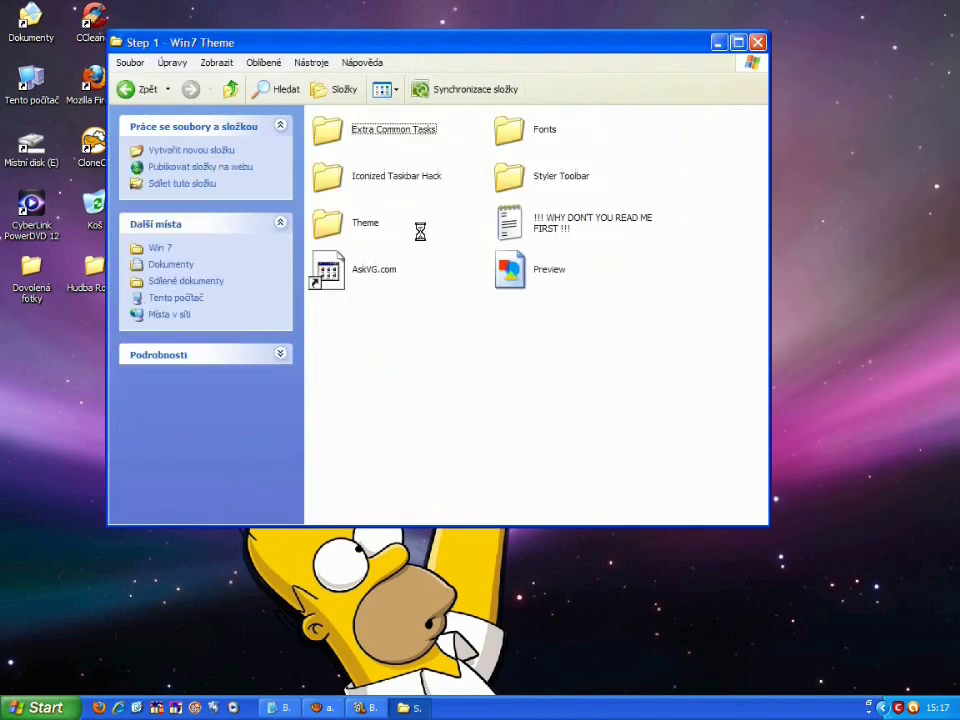
double_click(524, 145)
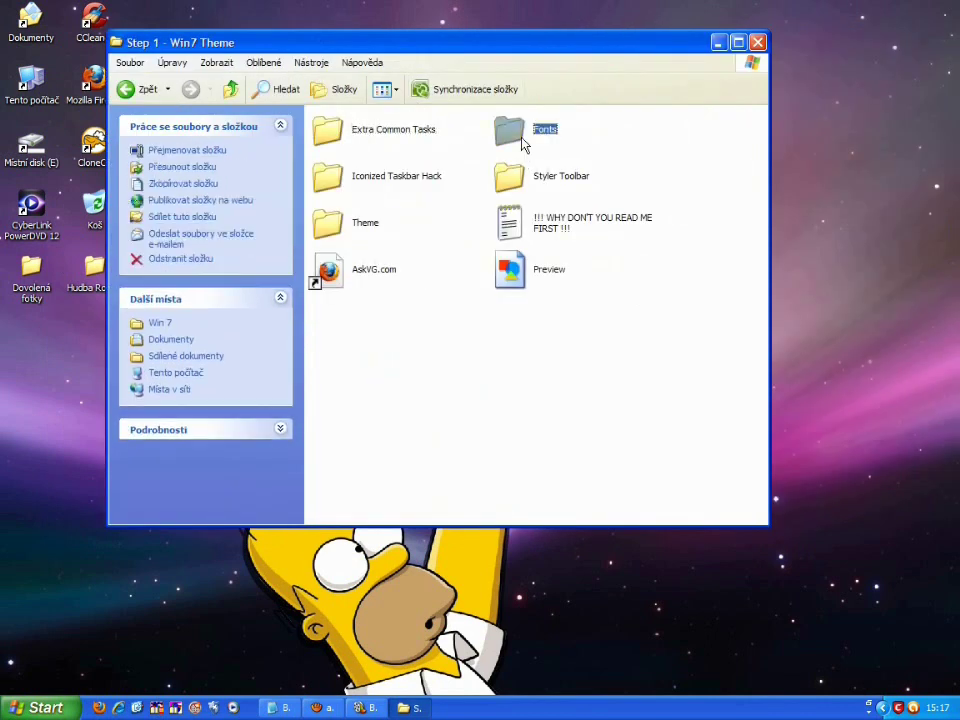
left_click(345, 136)
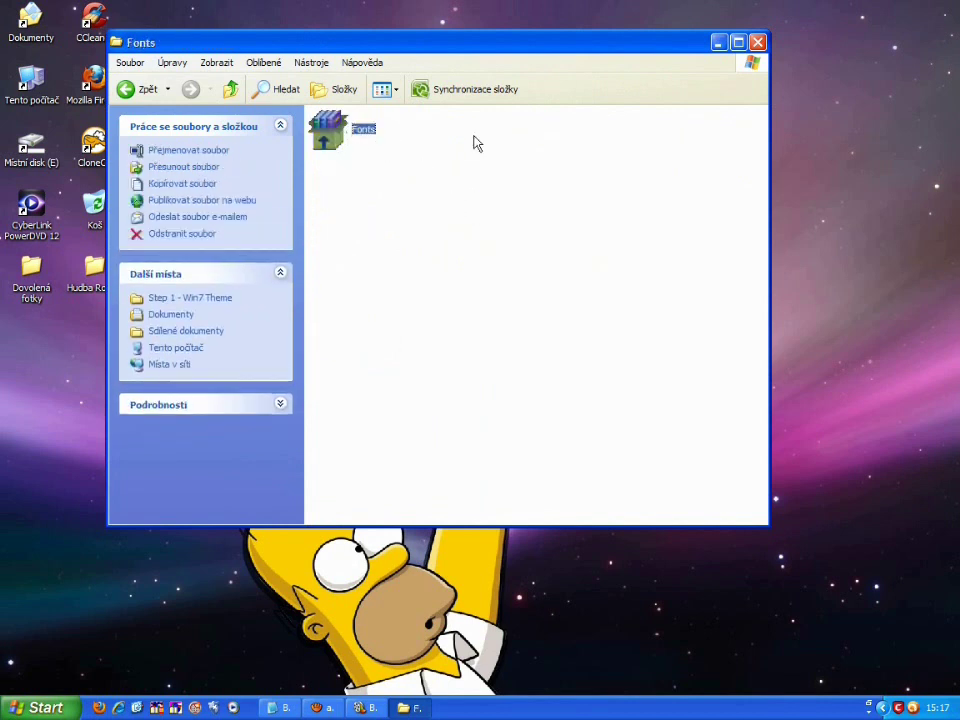
left_click(757, 42)
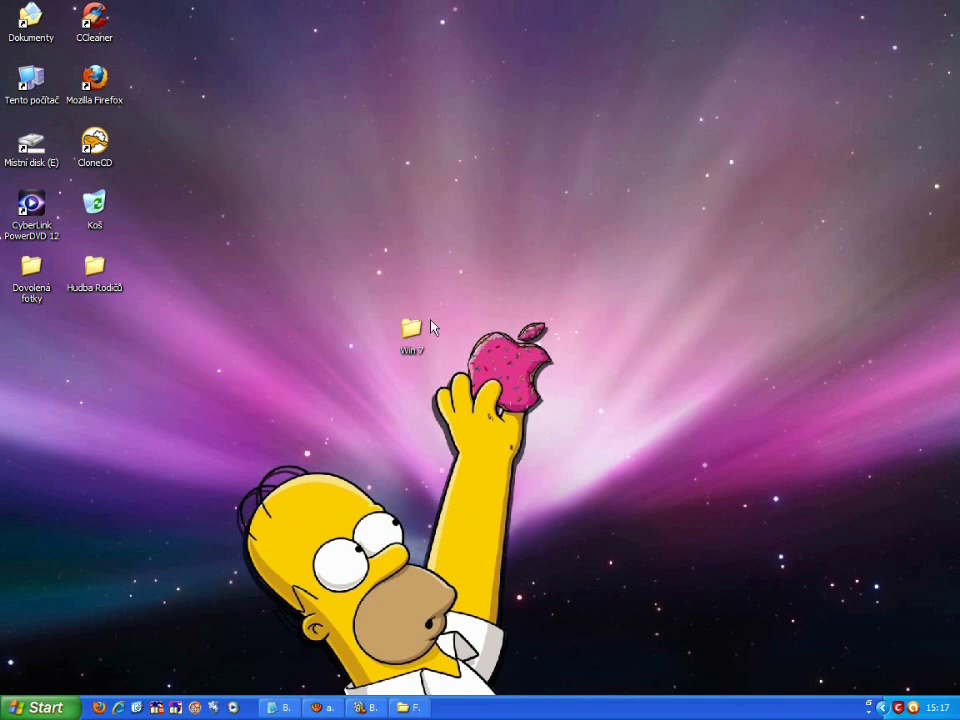
- Move the Win 7 folder icon on the desktop to below the "Dovolená fotky" folder
left_click_drag(430, 334, 367, 310)
left_click_drag(42, 342, 38, 338)
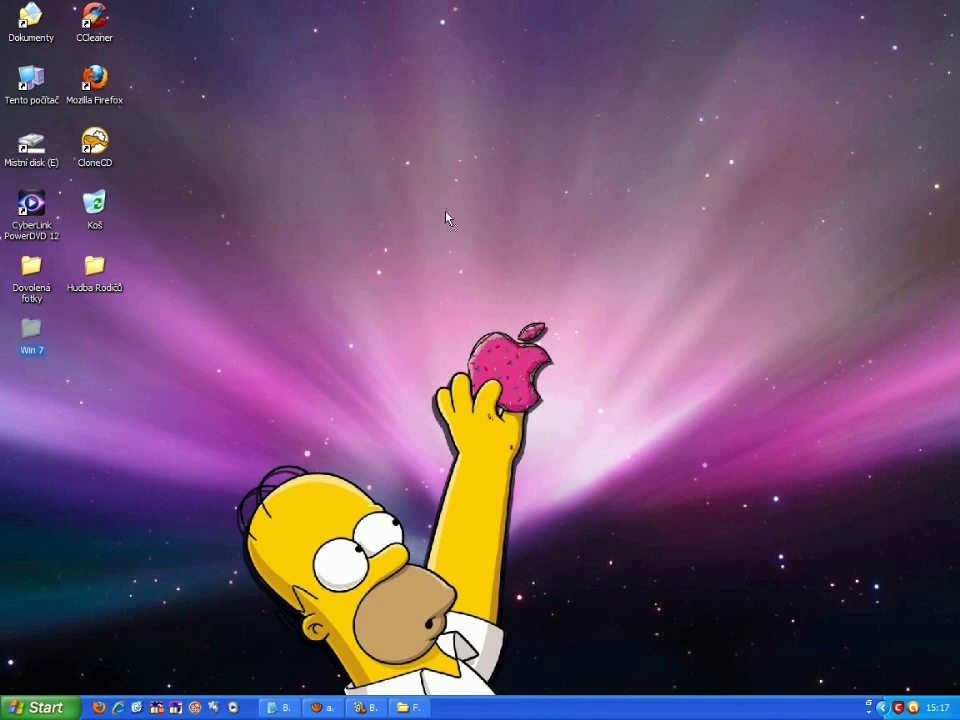
left_click_drag(308, 535, 718, 280)
- Bring back the Fonts folder and install the SegoeUI font pack into C:\WINDOWS\Fonts
left_click(410, 707)
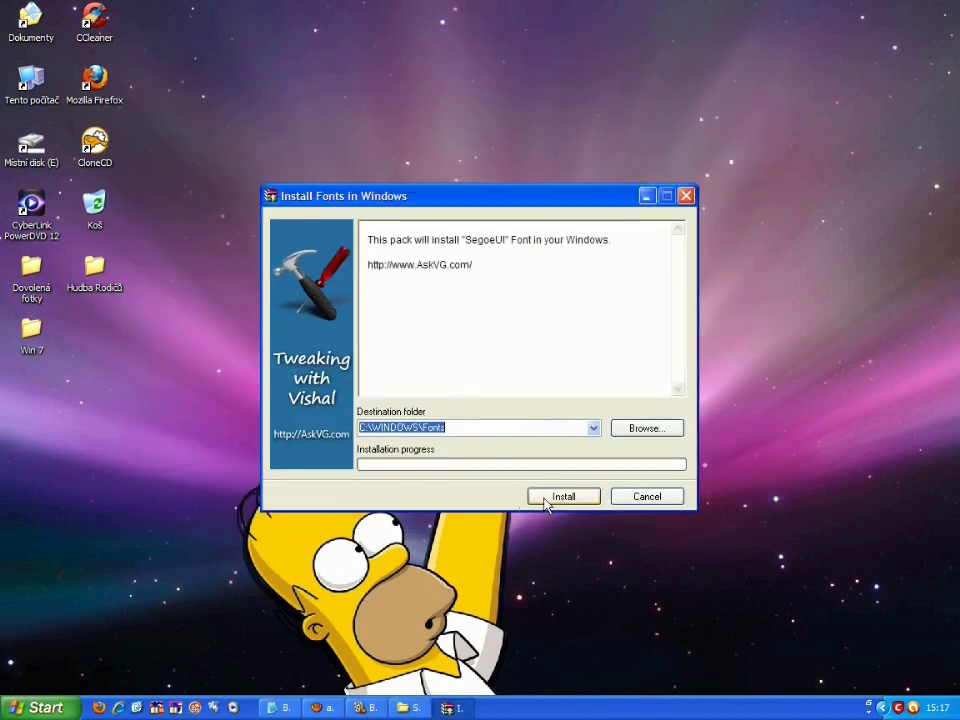
left_click(550, 504)
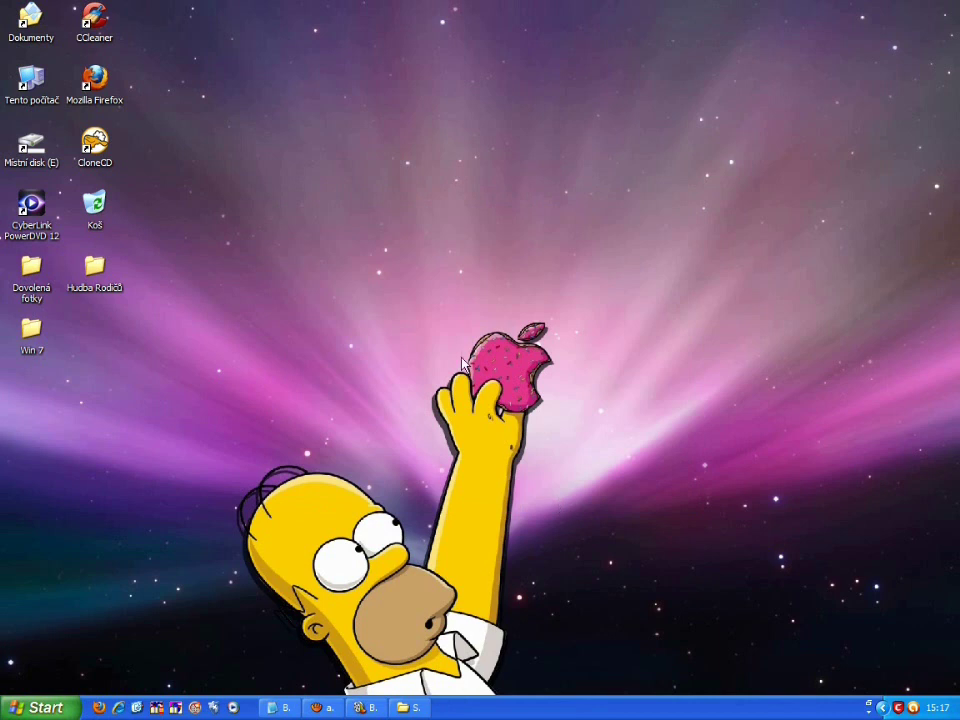
- Run the installer in the Theme folder of Step 1 and install the SevenVG RTM theme into C:\WINDOWS\Resources\Themes
left_click(413, 707)
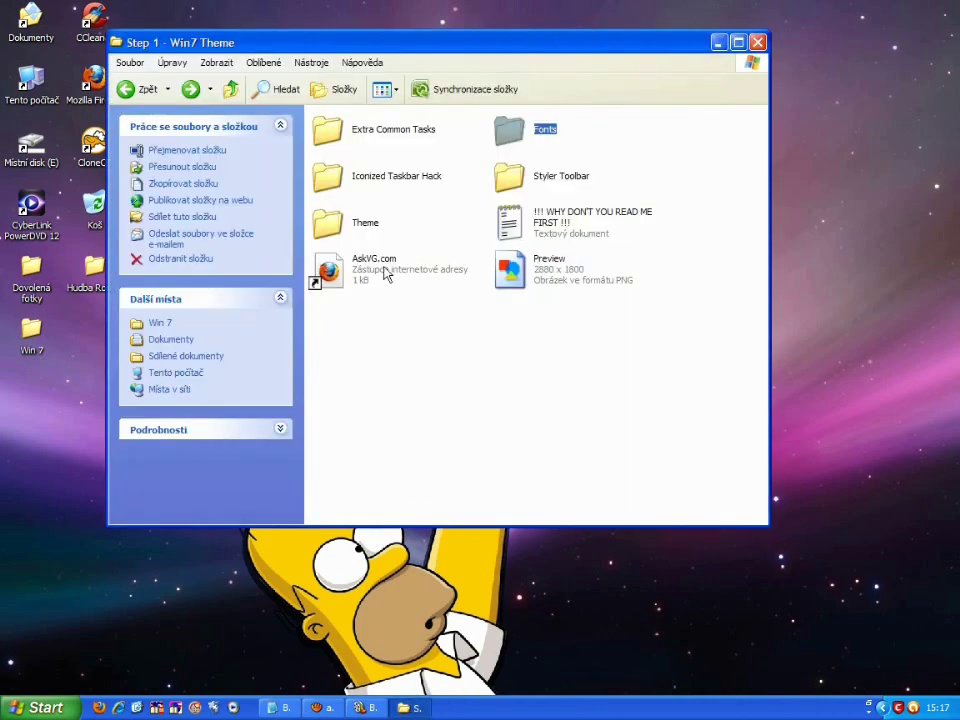
double_click(332, 230)
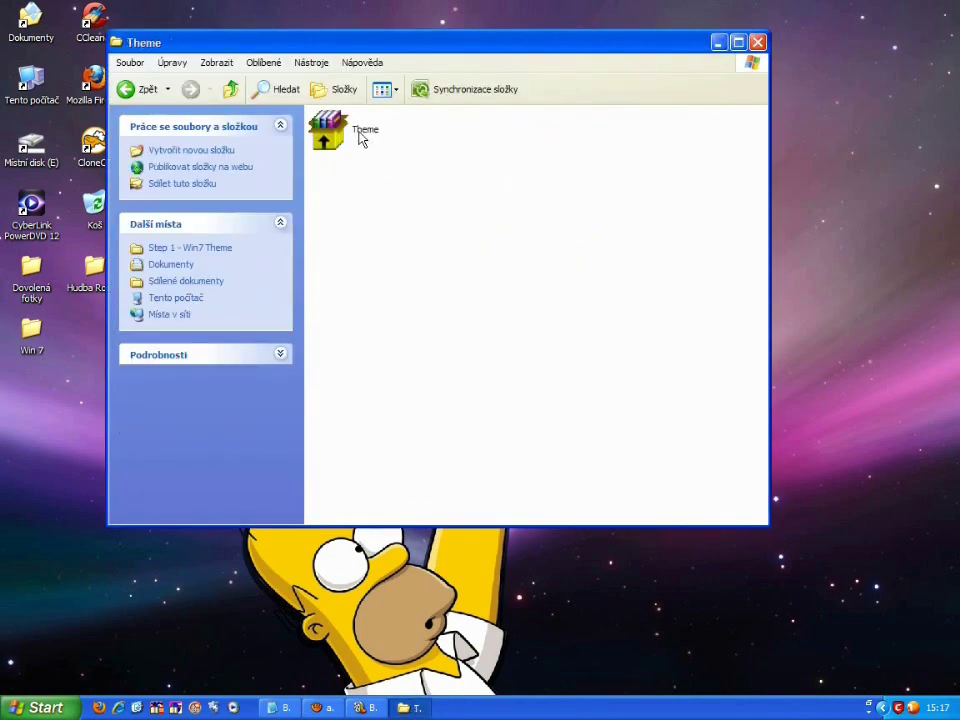
left_click(362, 139)
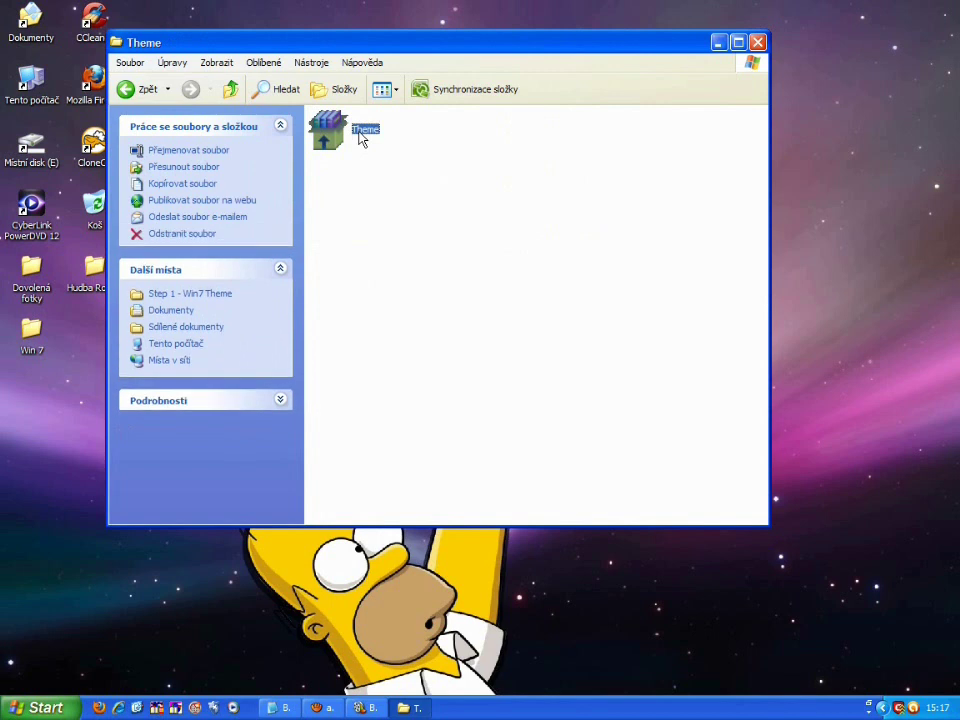
left_click(757, 43)
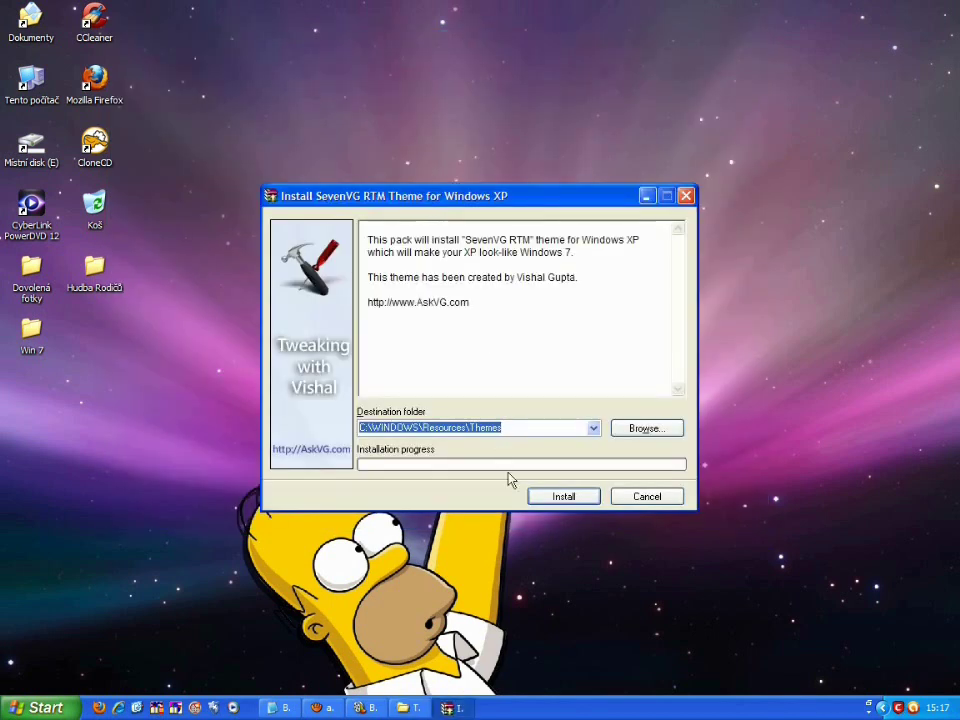
left_click(557, 497)
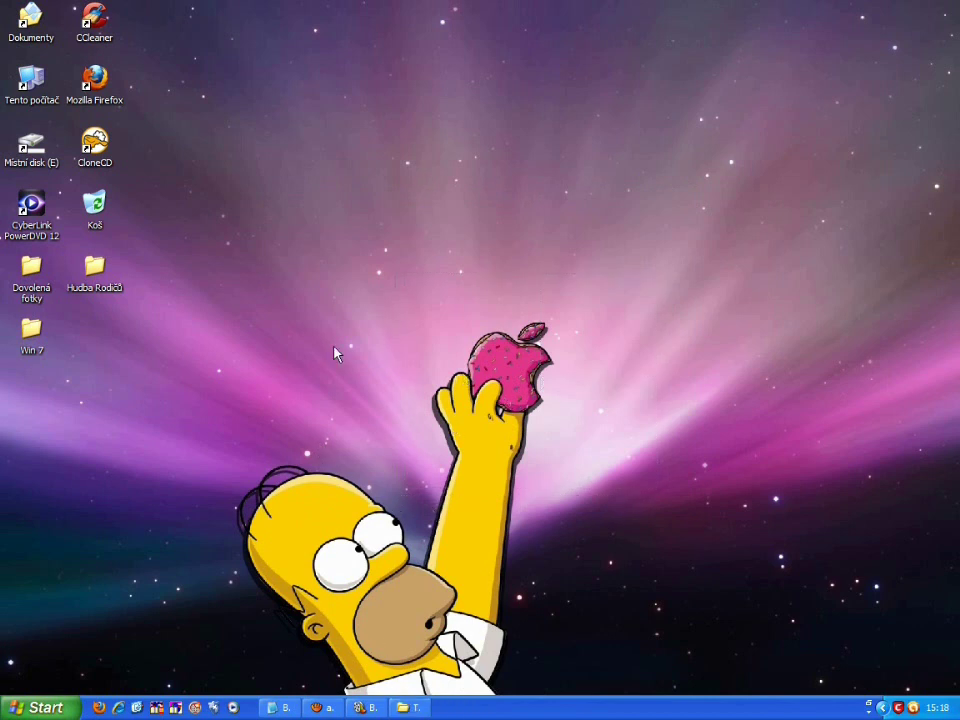
- Apply the SevenVG RTM theme in the display properties and return to the Win 7 folder
left_click(414, 707)
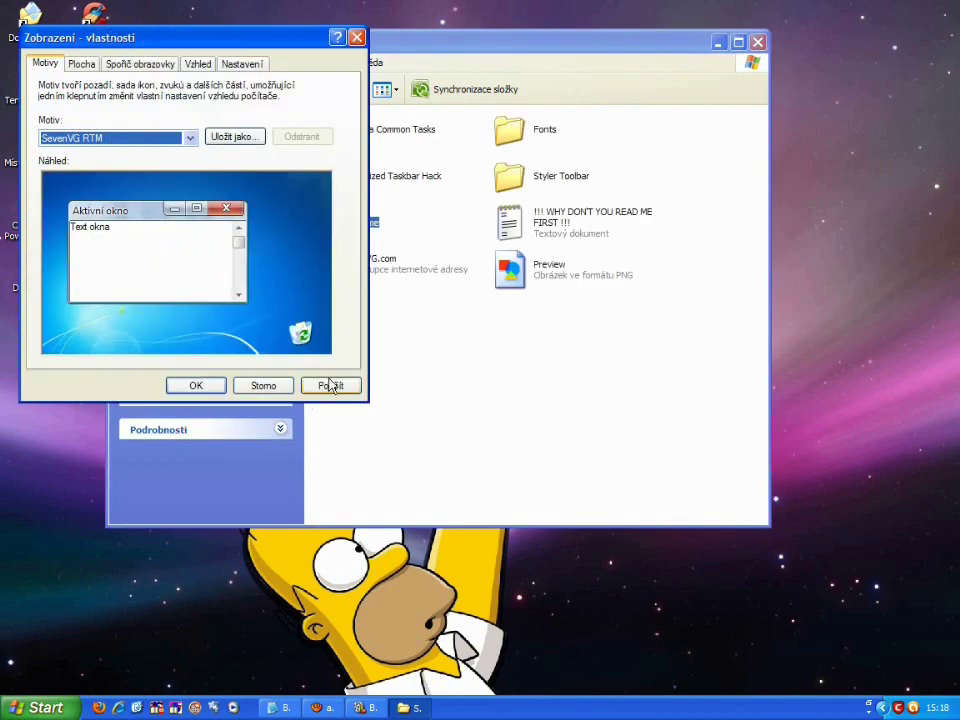
left_click(330, 386)
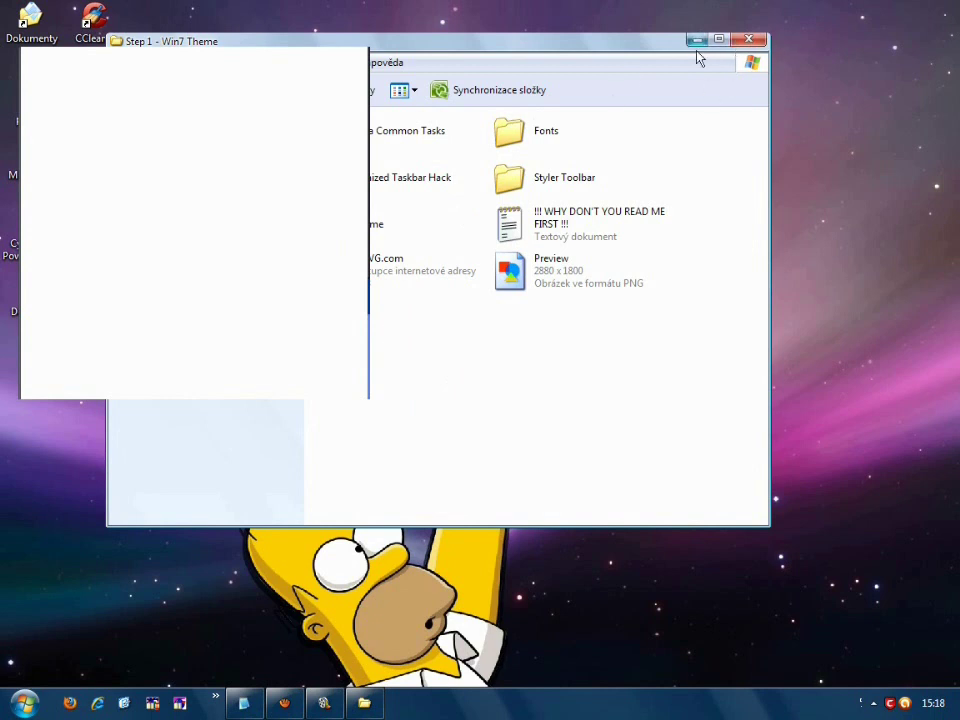
left_click(148, 91)
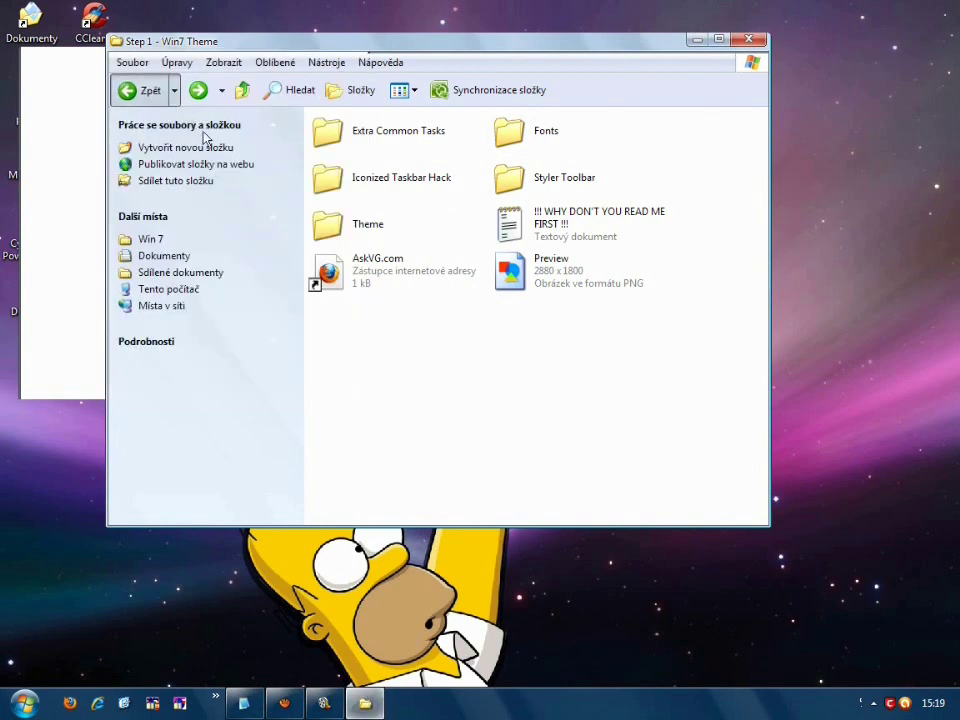
- Replace the Notepad message with "A ted je to hotove poslední upravi Složky !! :D"
left_click(243, 703)
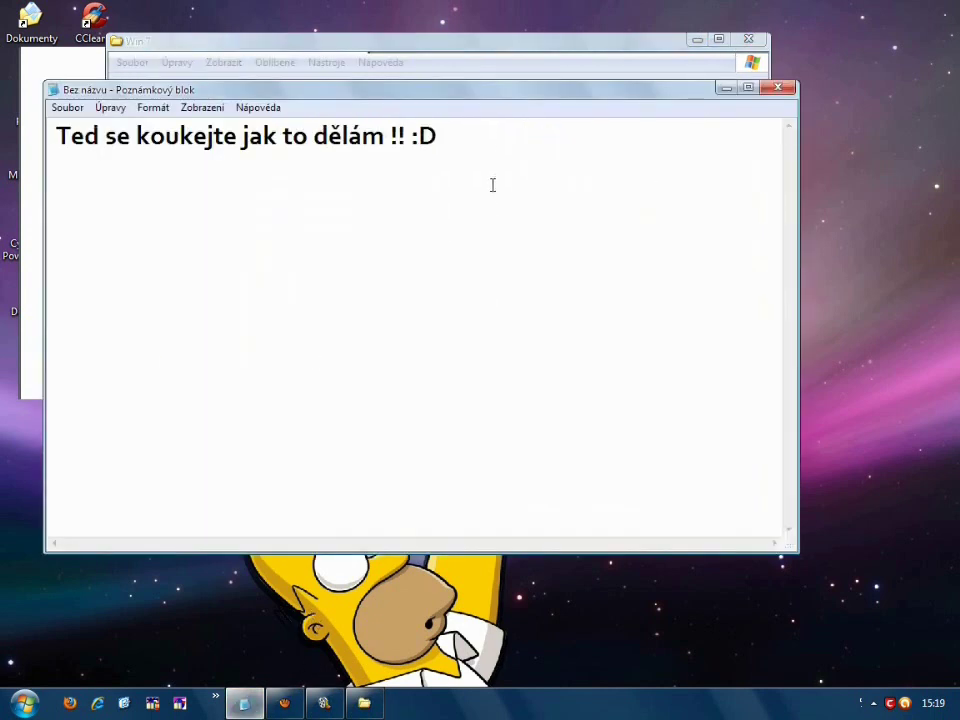
left_click_drag(492, 184, 26, 137)
type("A t")
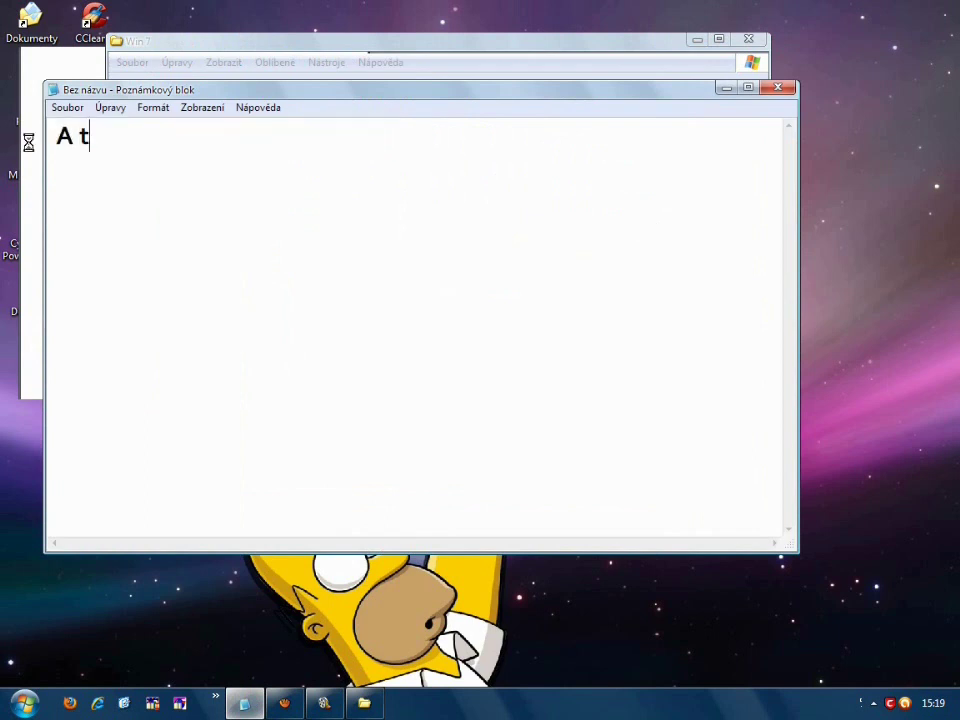
type("ed je to ho")
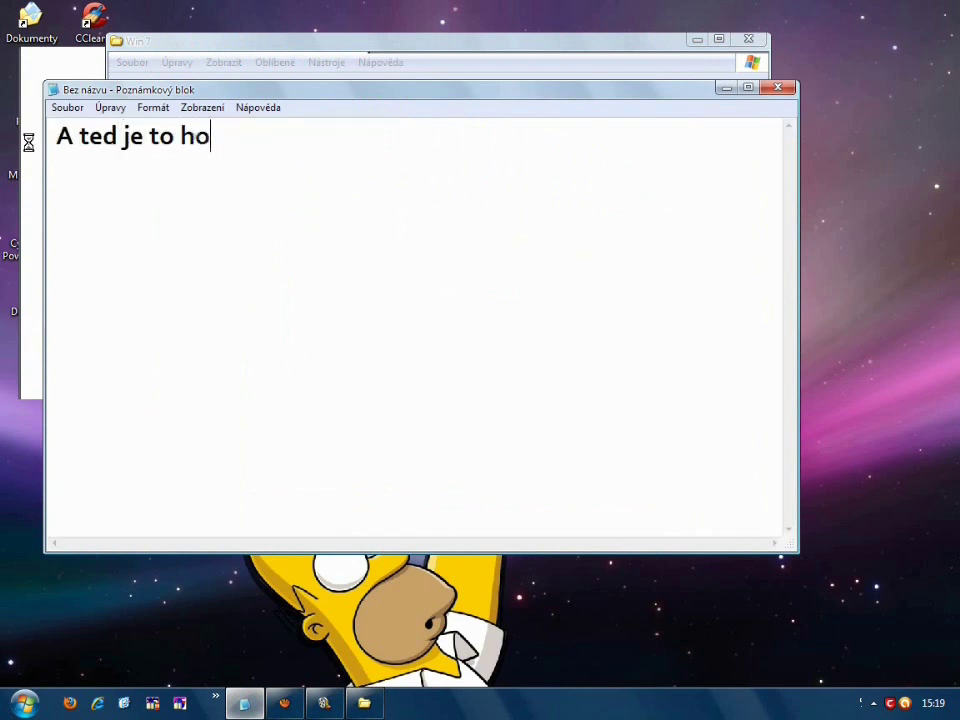
type("tove posl")
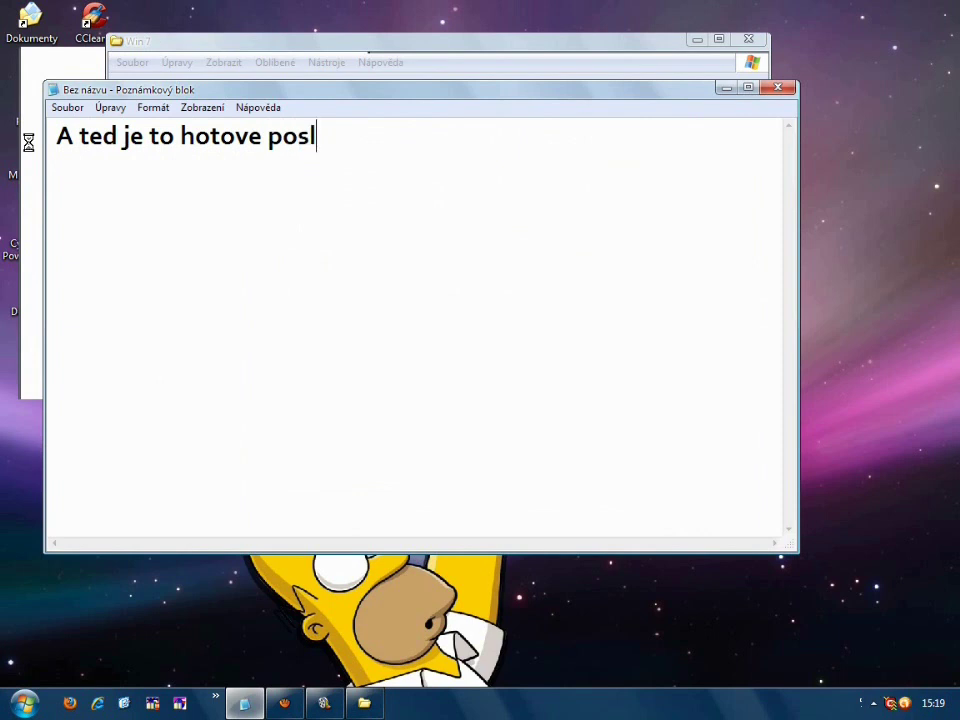
type("ední up")
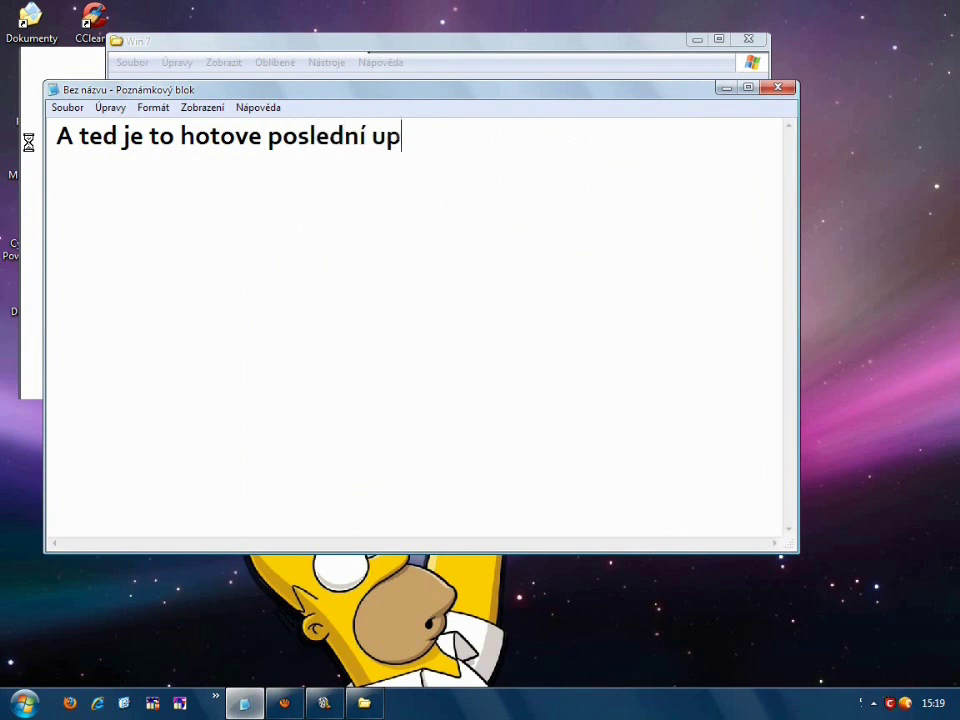
type("ravi Slo")
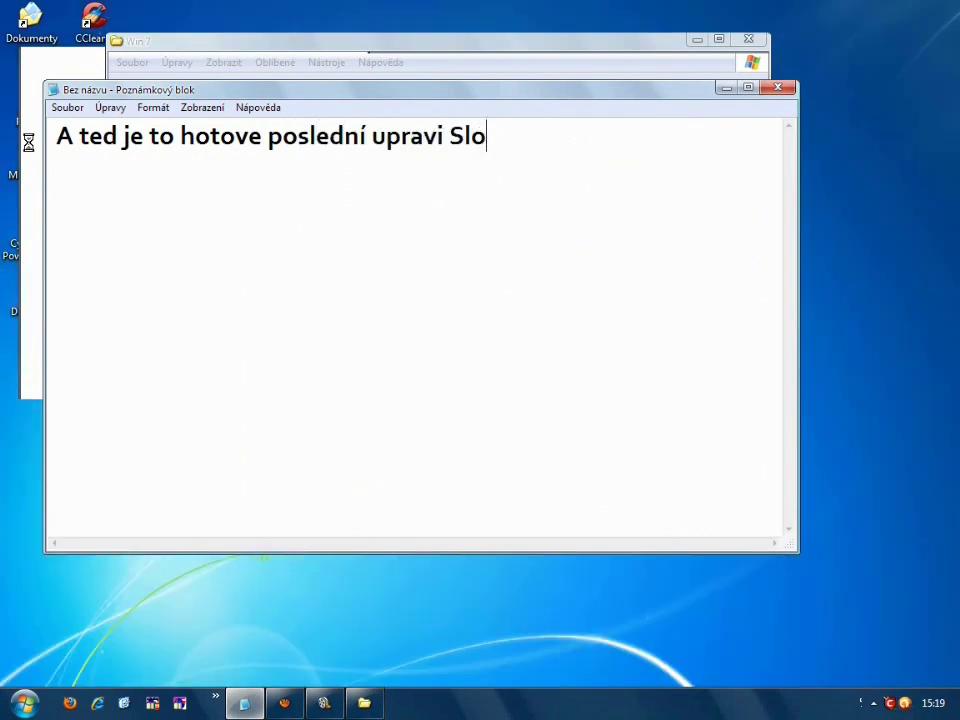
type("žky")
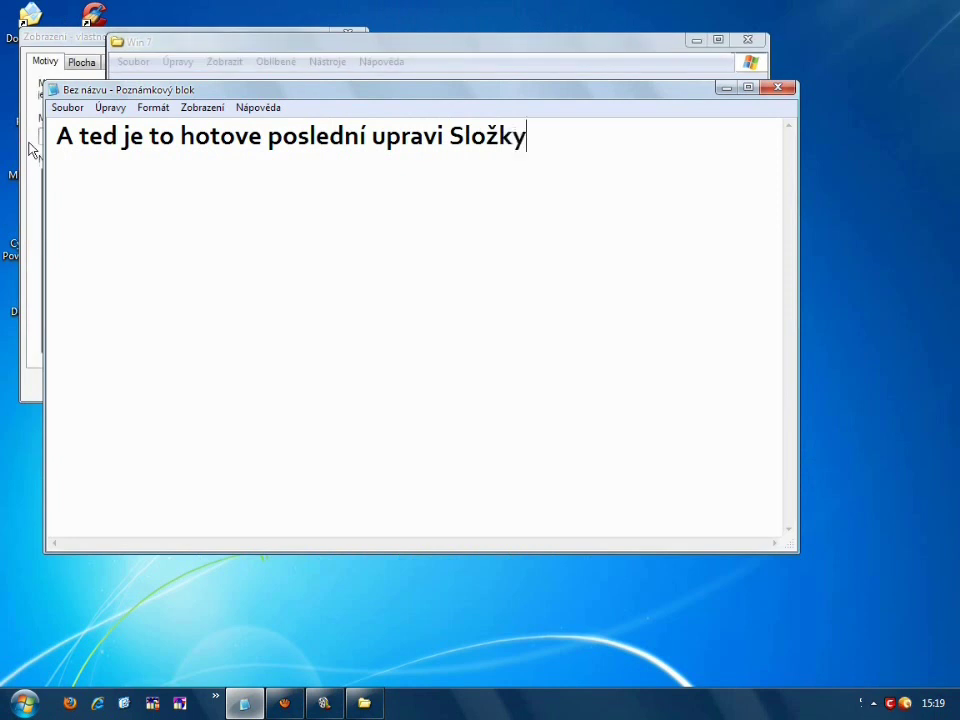
type(" !! :D")
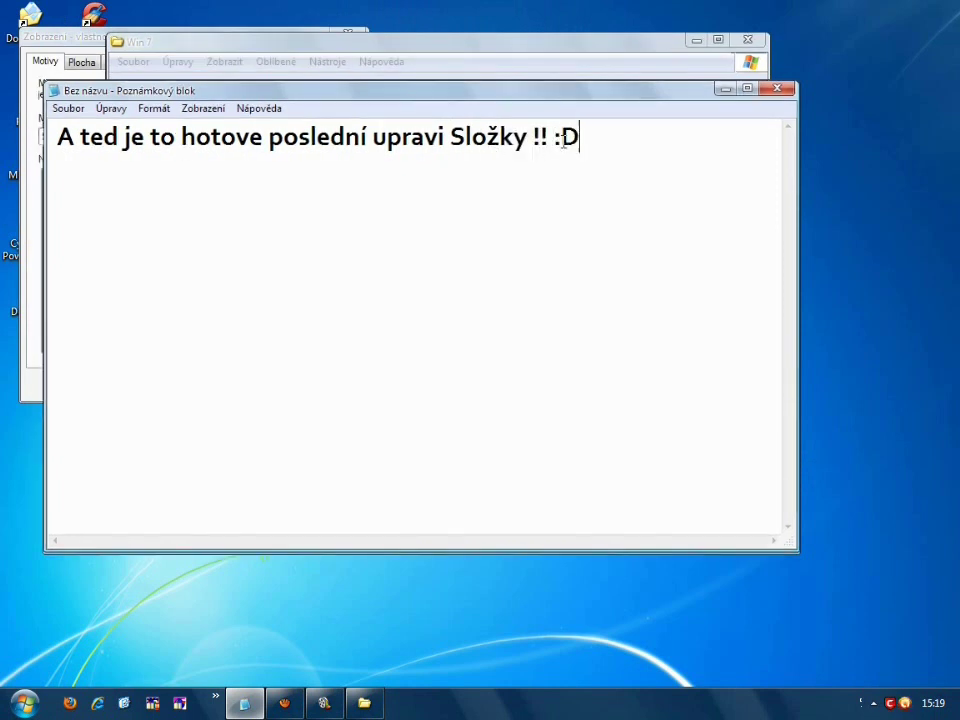
- Clear the message in Notepad and minimize its window to reveal the Win 7 folder
left_click_drag(580, 137, 54, 139)
key("Delete")
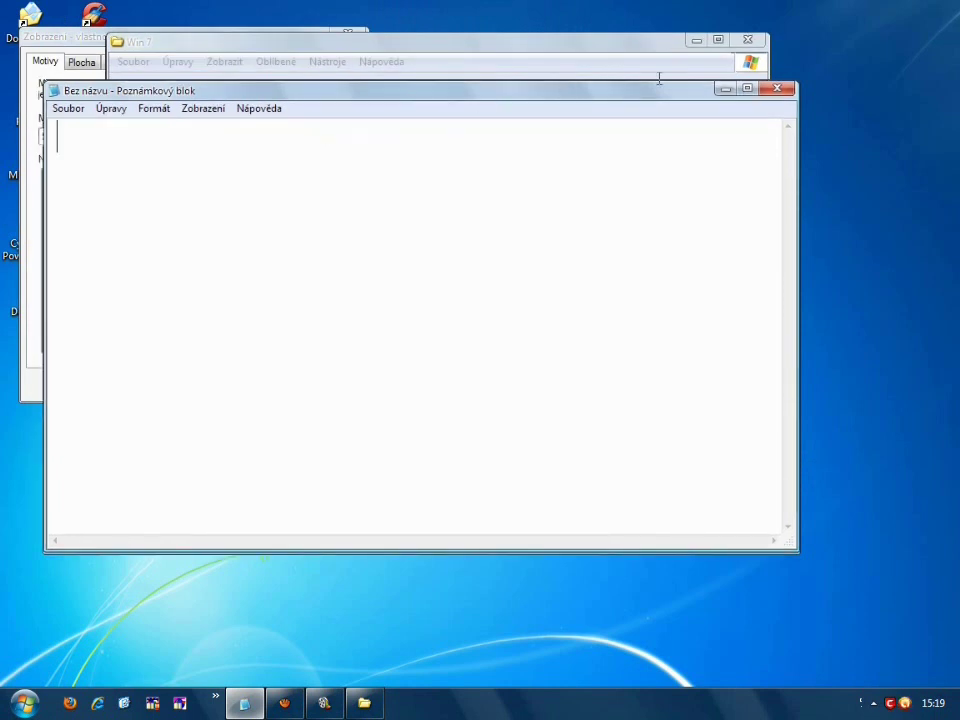
left_click(725, 89)
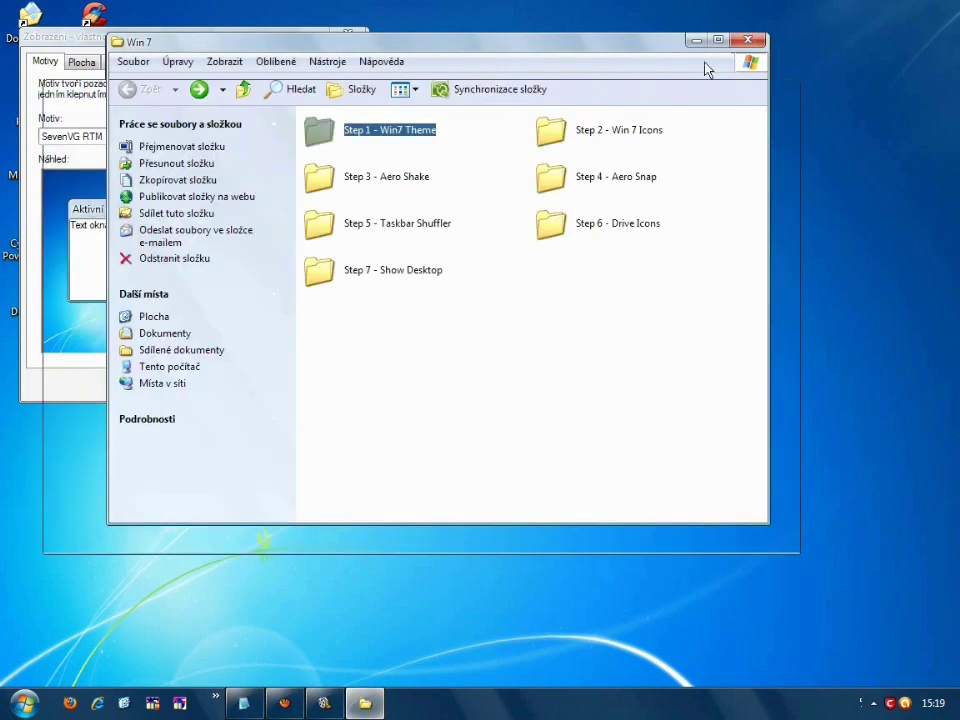
- Try to confirm the display properties dialog with the SevenVG RTM theme and return to the Win 7 folder
left_click(229, 29)
left_click(209, 385)
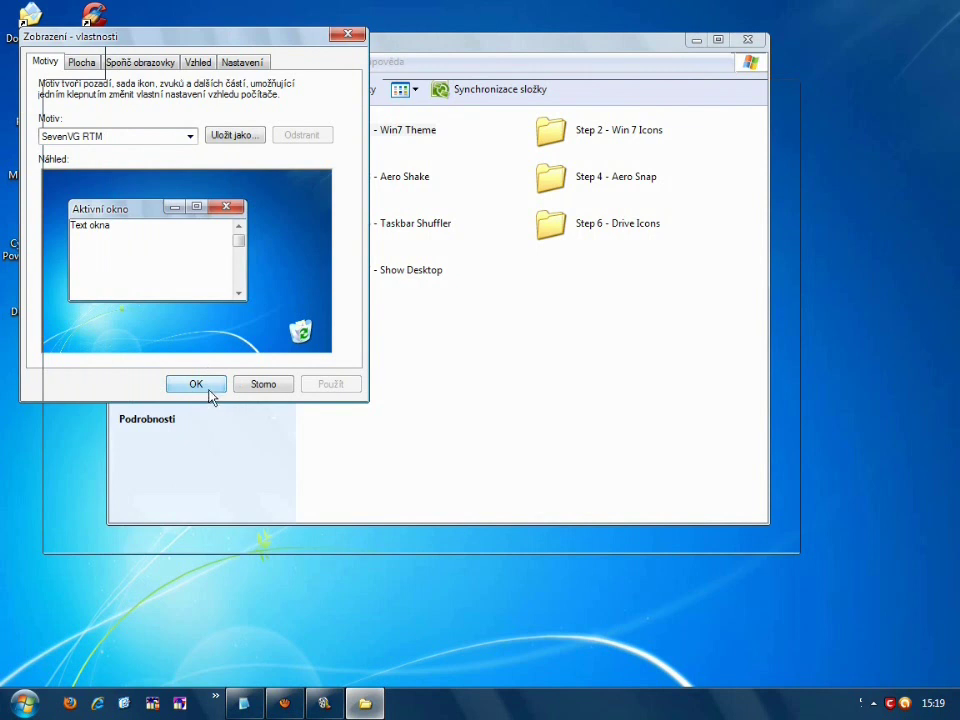
left_click(515, 498)
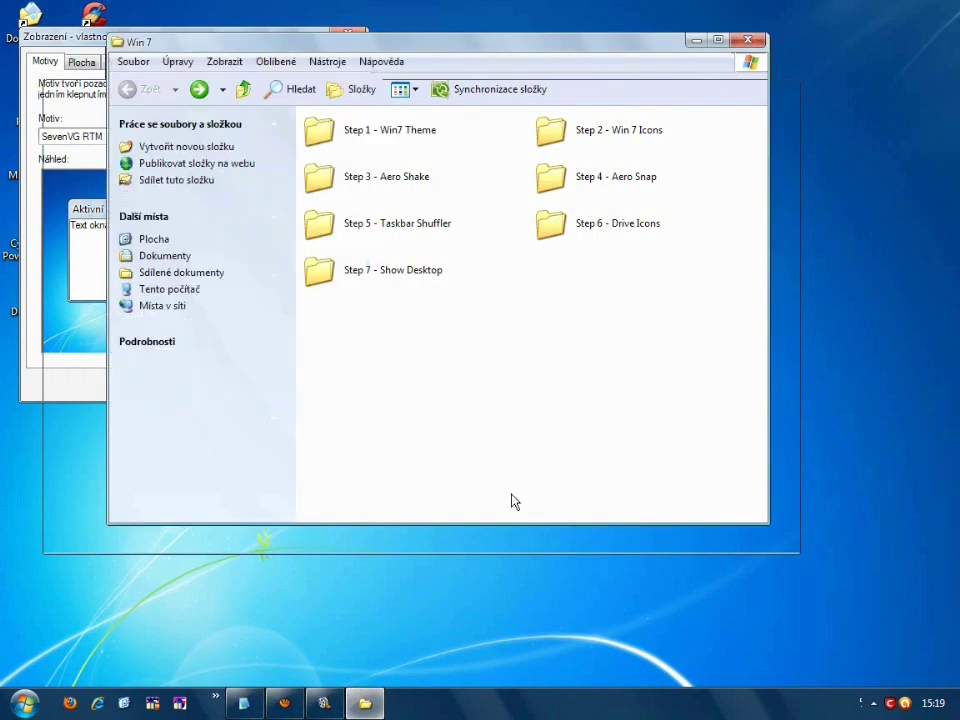
left_click(59, 512)
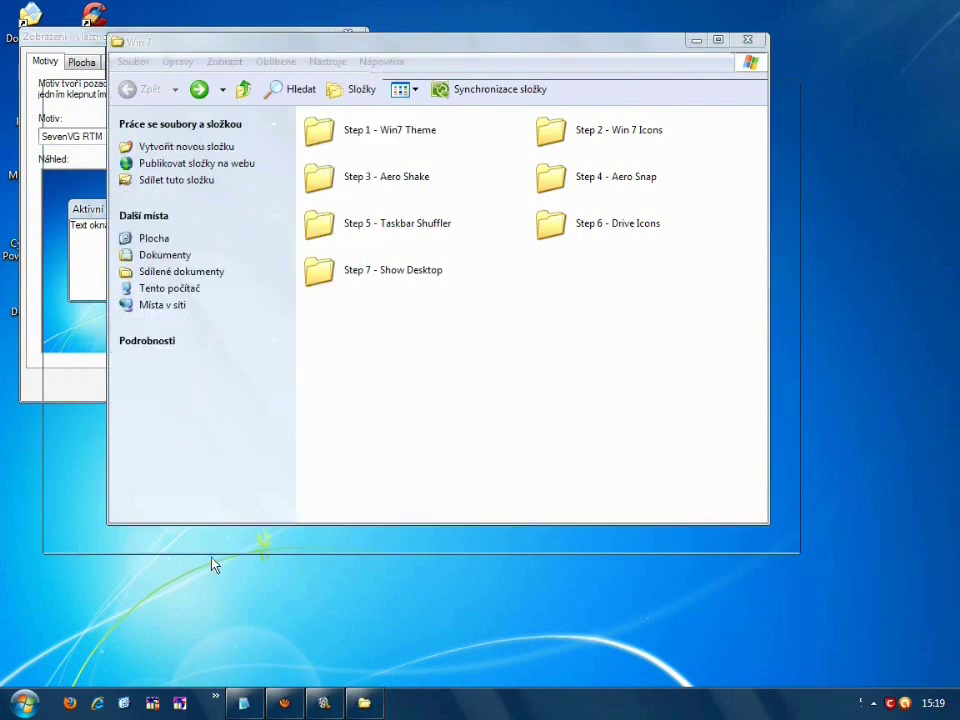
left_click(392, 448)
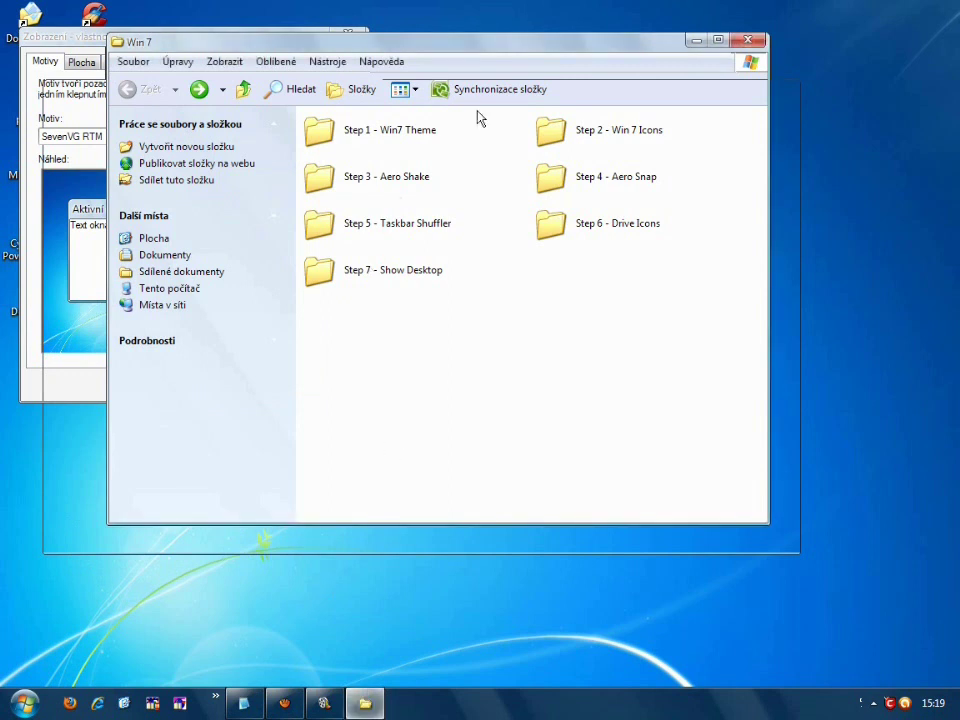
- Look into the "Step 6 - Drive Icons" folder and go back to the Win 7 folder
left_click_drag(587, 358, 383, 150)
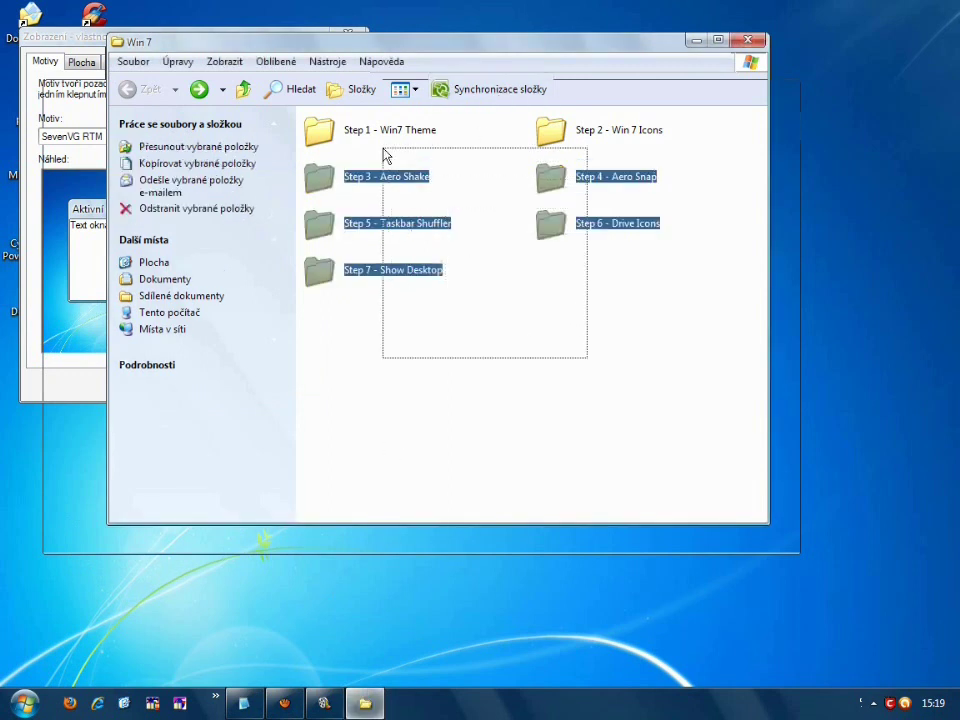
left_click(660, 144)
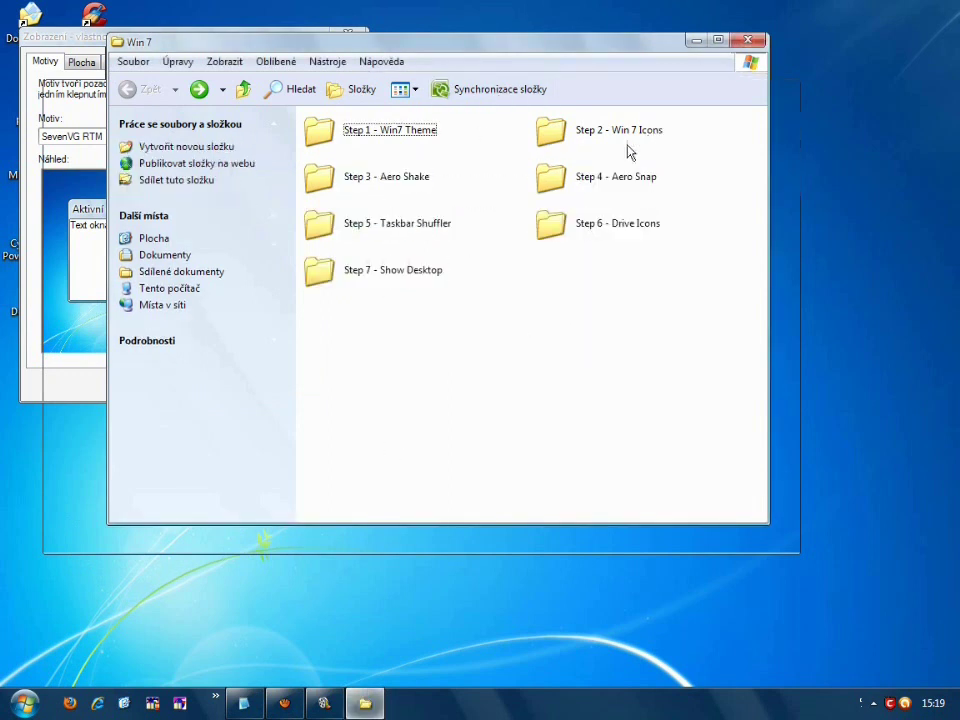
double_click(617, 228)
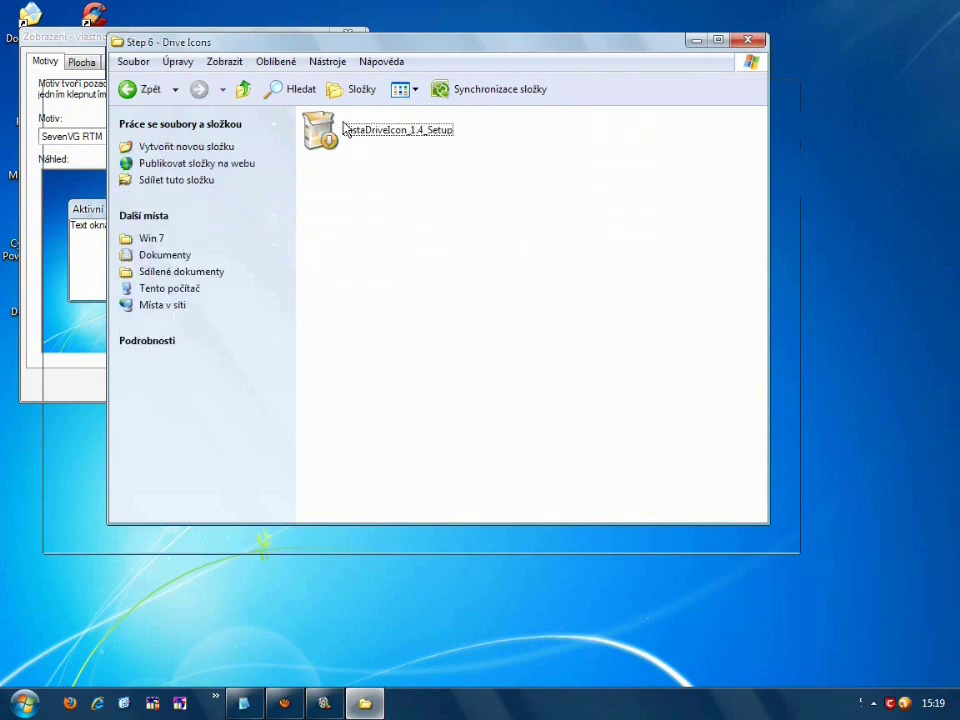
left_click(160, 92)
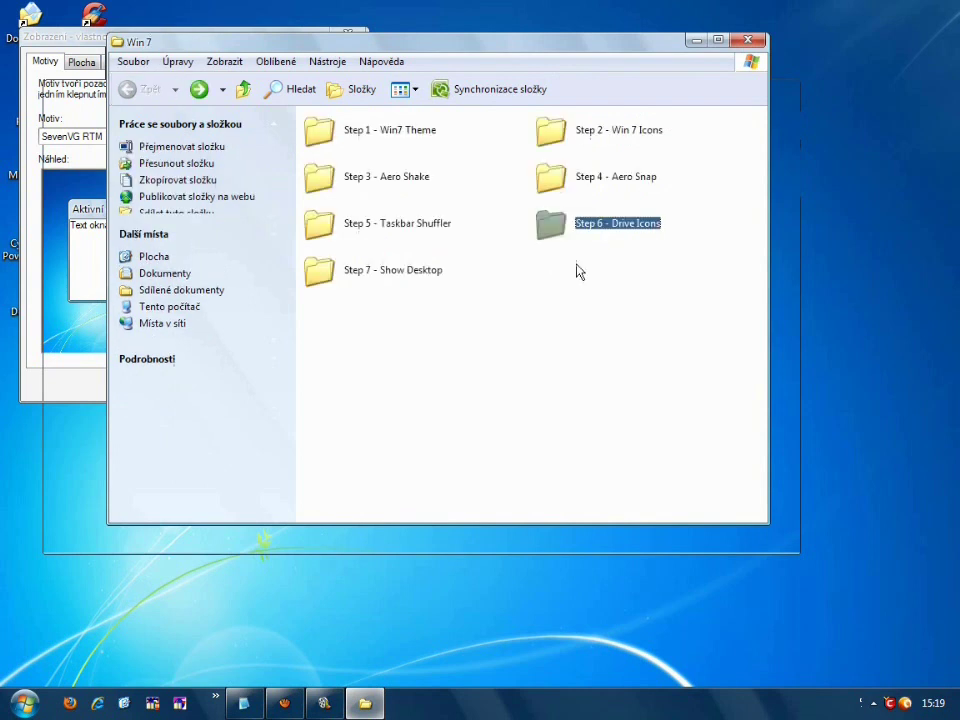
- Launch "First Install Me (IconTweaker Setup)" from the Icon Theme folder inside "Step 2 - Win 7 Icons"
left_click(598, 135)
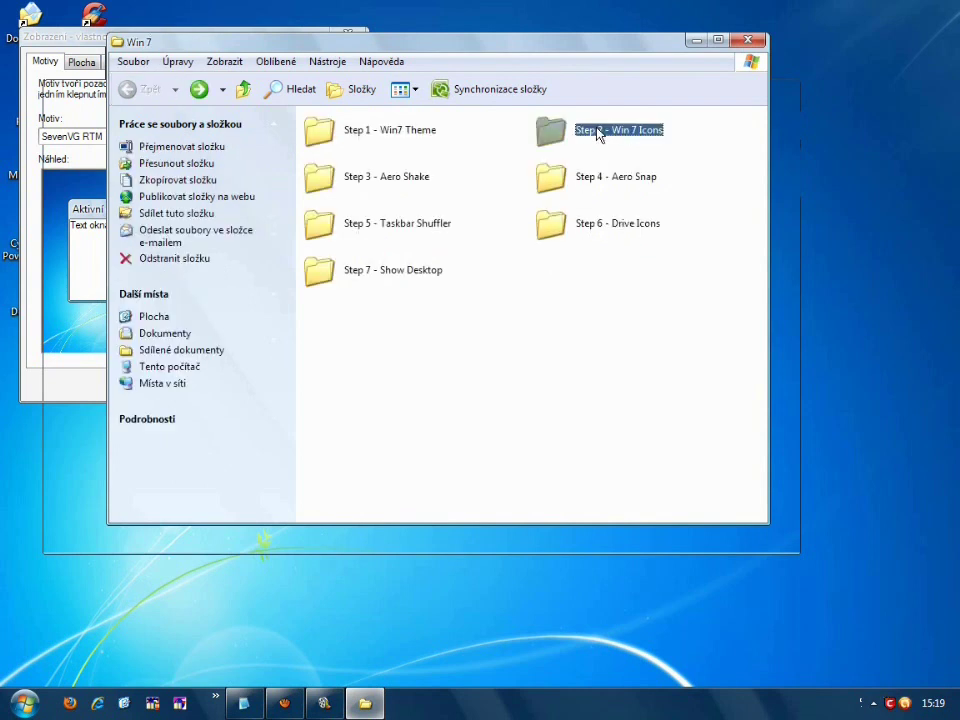
double_click(603, 135)
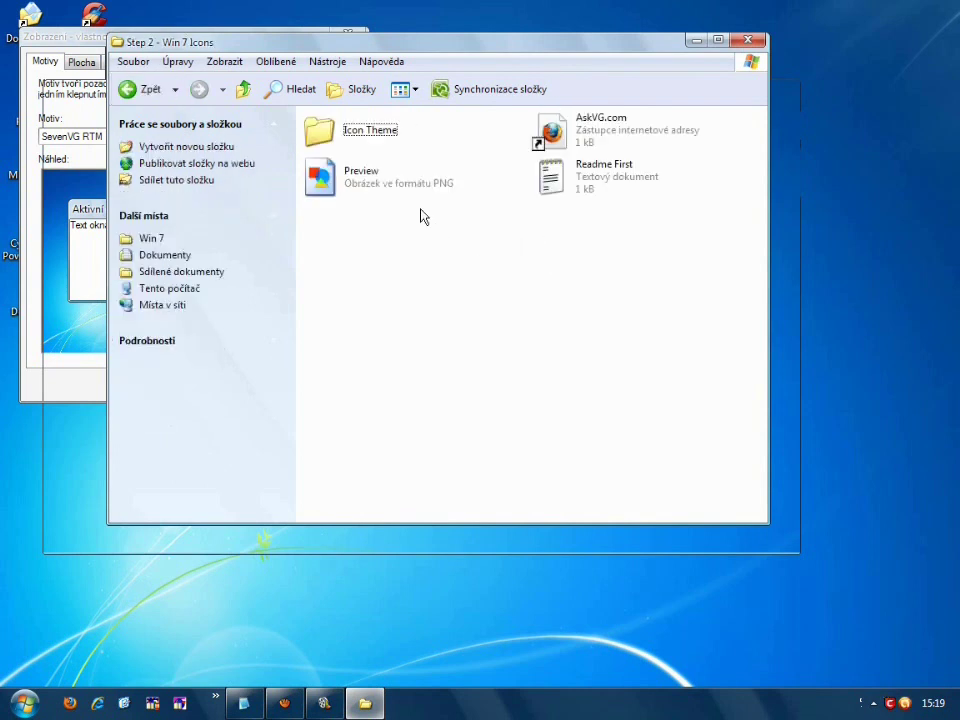
left_click(373, 141)
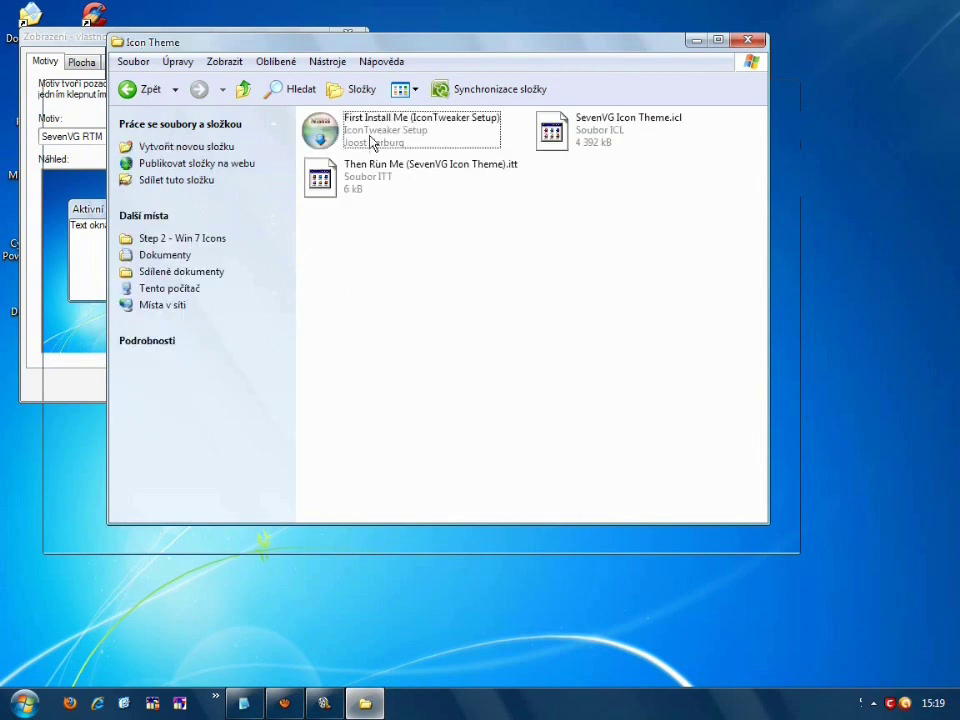
left_click(373, 141)
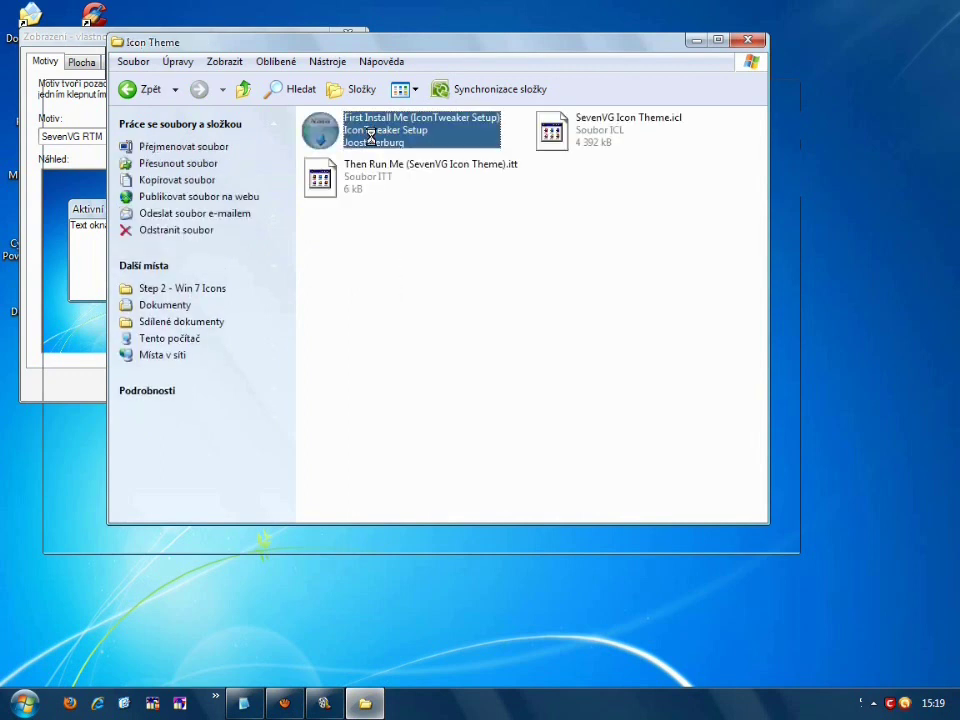
- Close the display properties dialog by force-ending rundll32.exe, and close the Icon Theme folder window
left_click(348, 35)
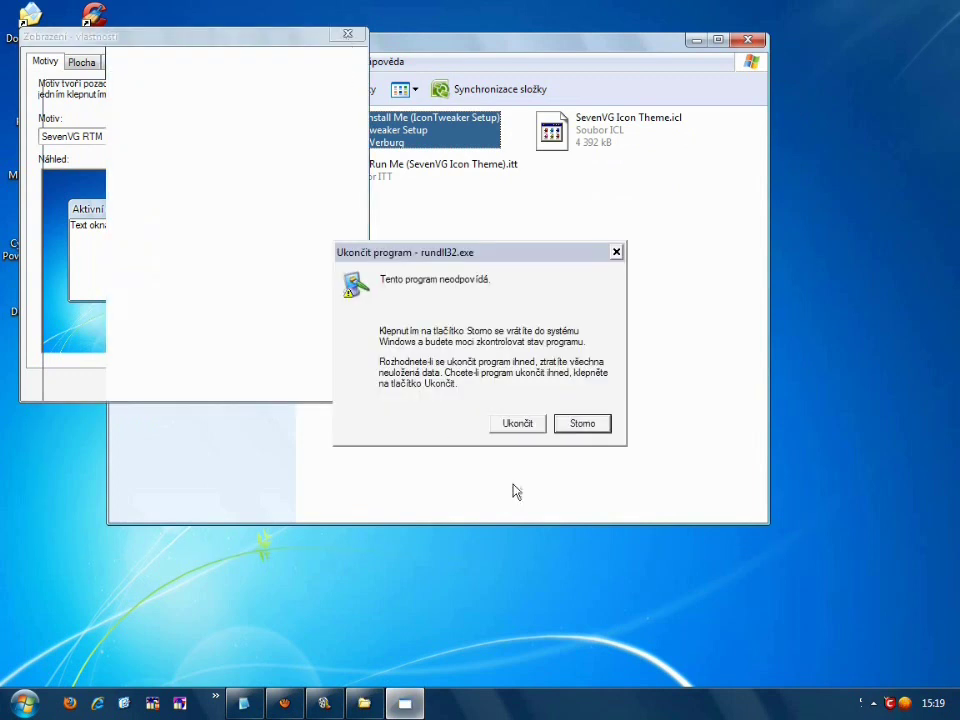
left_click(520, 426)
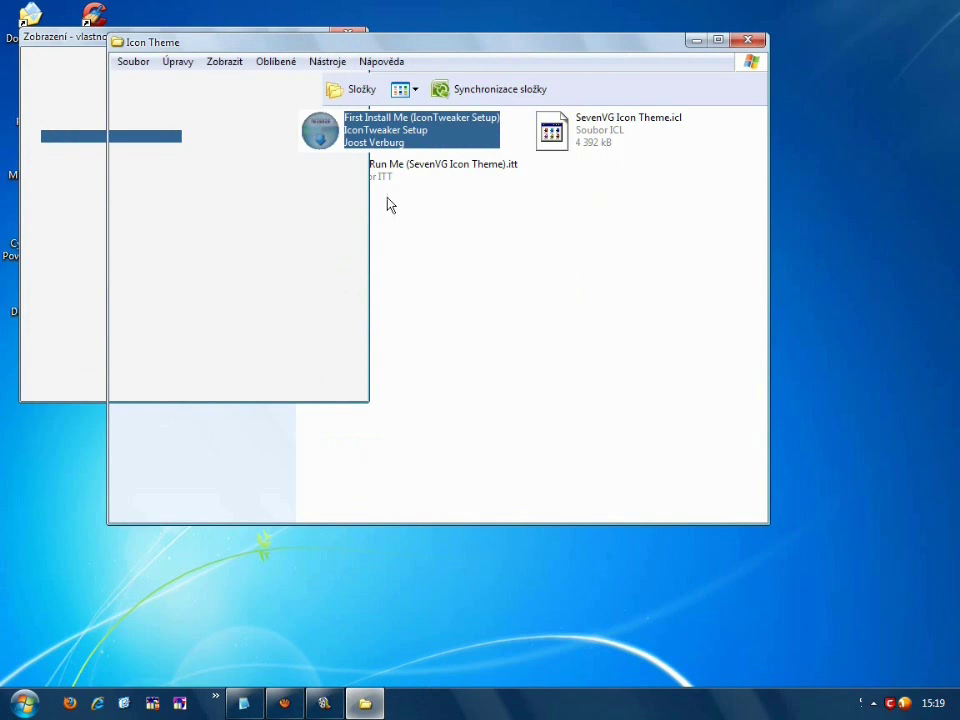
left_click(745, 44)
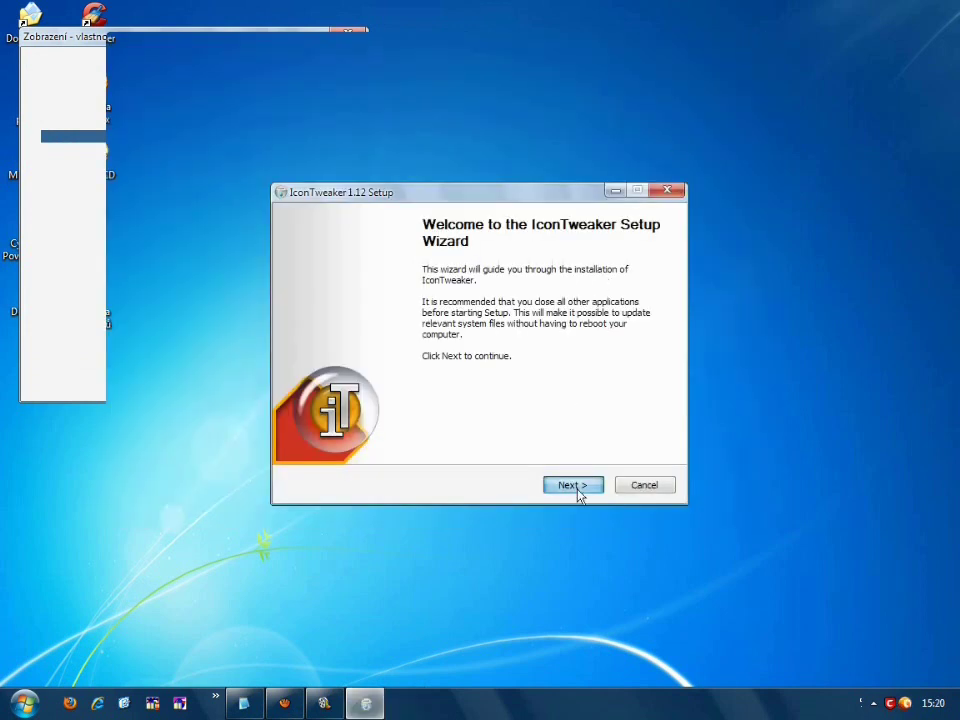
- Accept the license agreement and install IconTweaker 1.12 for anyone using this computer in the suggested location
left_click(574, 487)
left_click(410, 446)
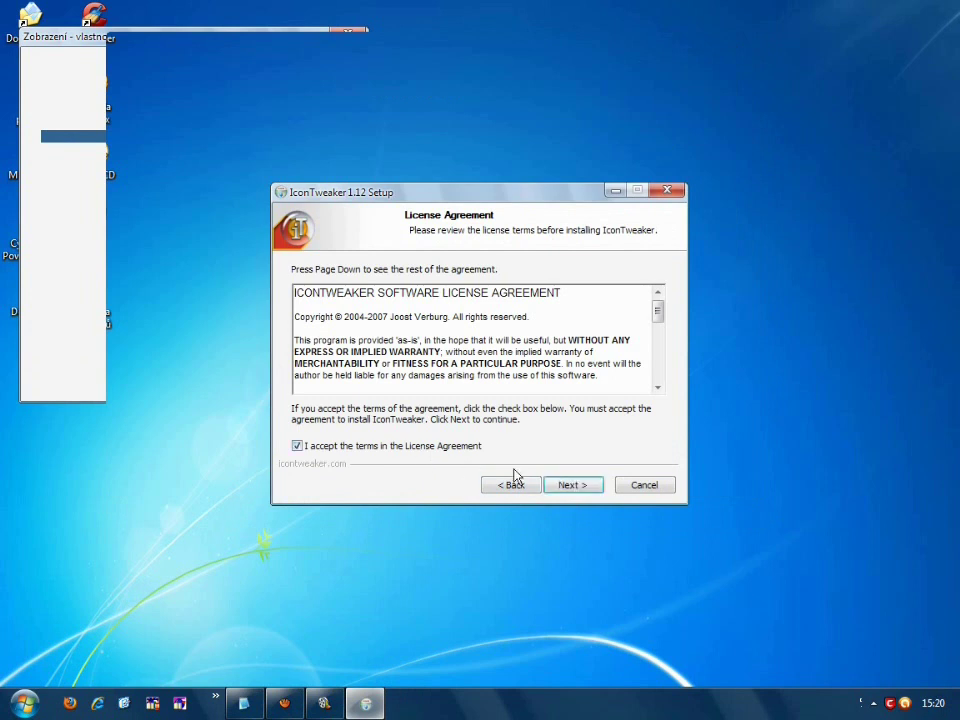
left_click(584, 490)
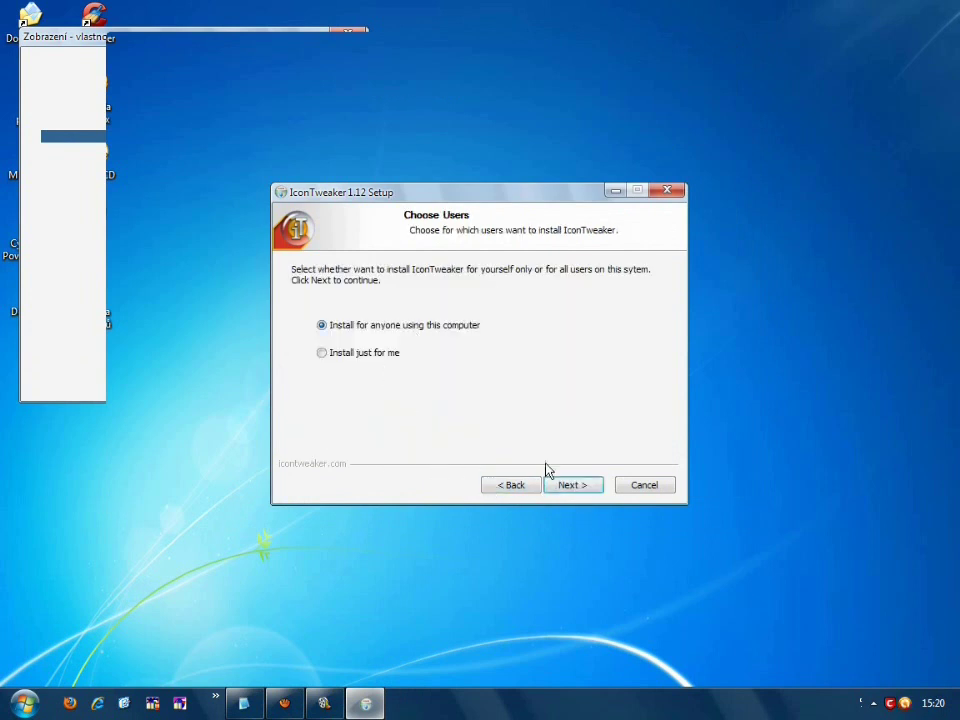
left_click(577, 489)
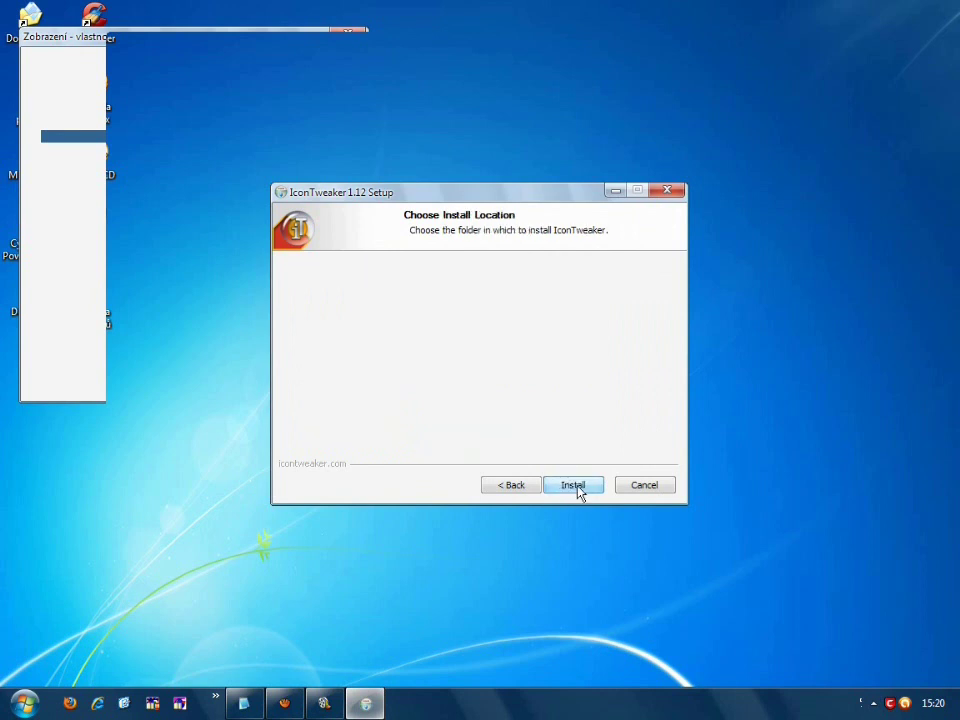
left_click(577, 489)
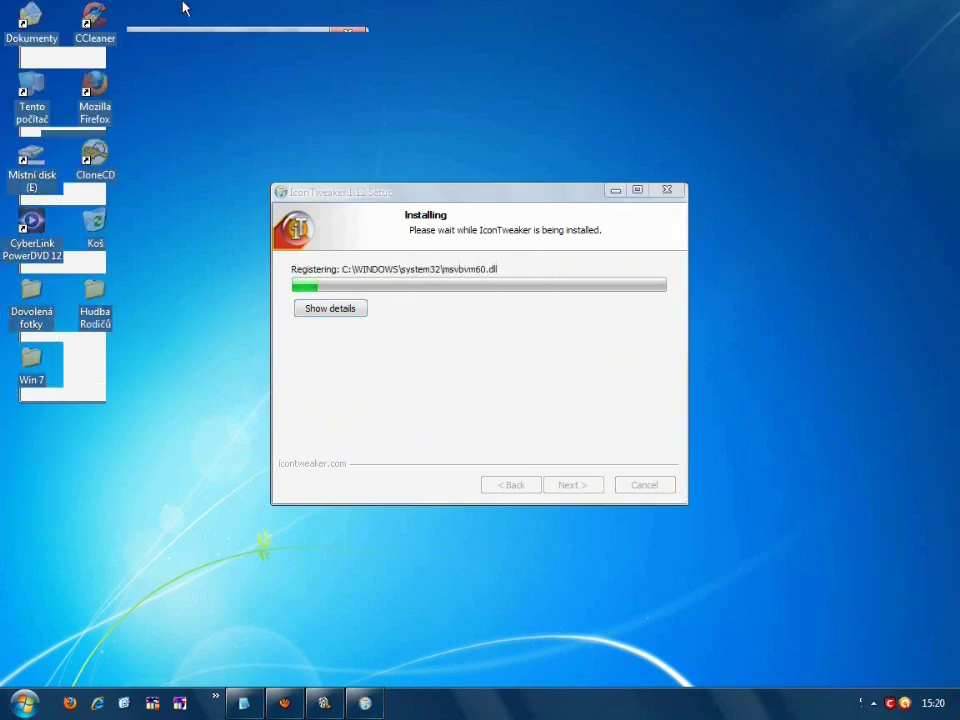
left_click_drag(400, 3, 64, 431)
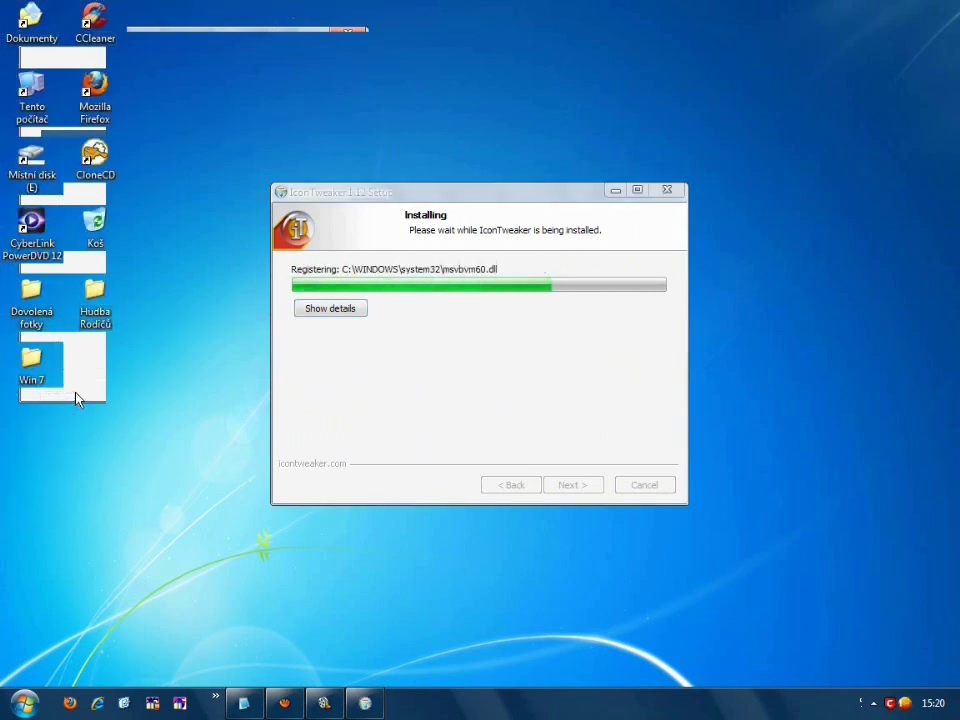
- Write "Fajn necháte to do instalovat a jak se to nainstaluje tak vám ukážu co dál !! :D" in the Notepad window
left_click(243, 703)
type("Faj")
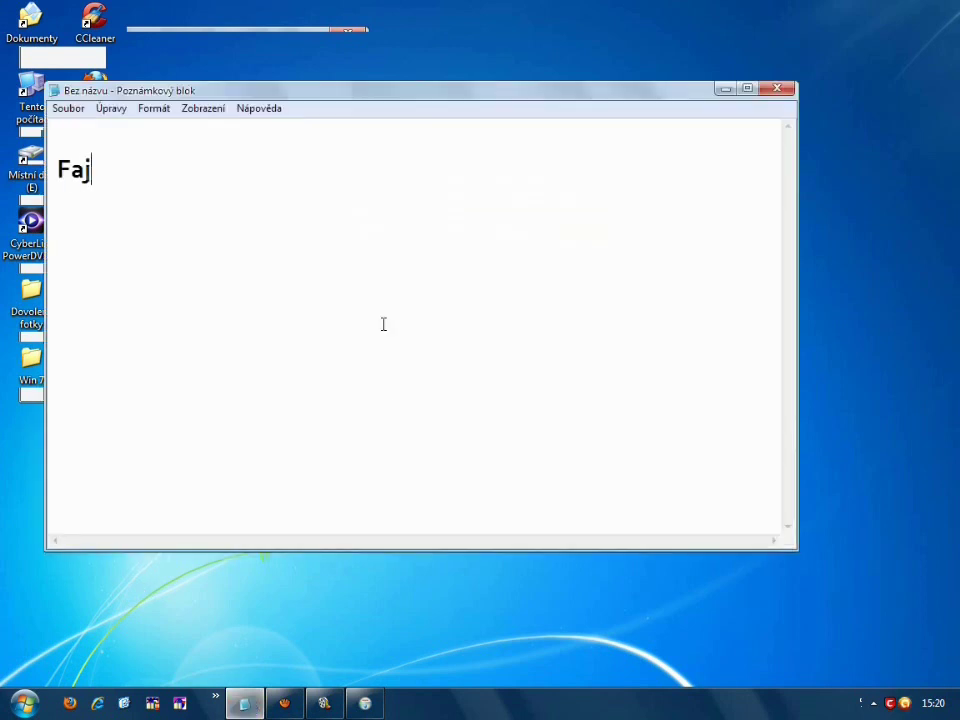
type("n necháte to do")
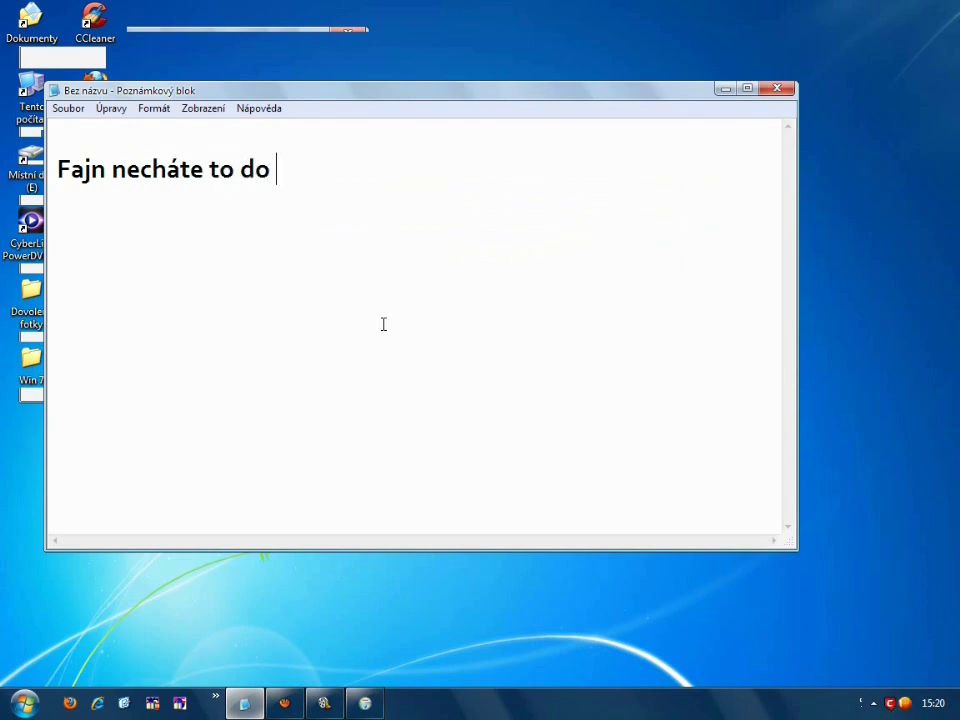
type(" instalov")
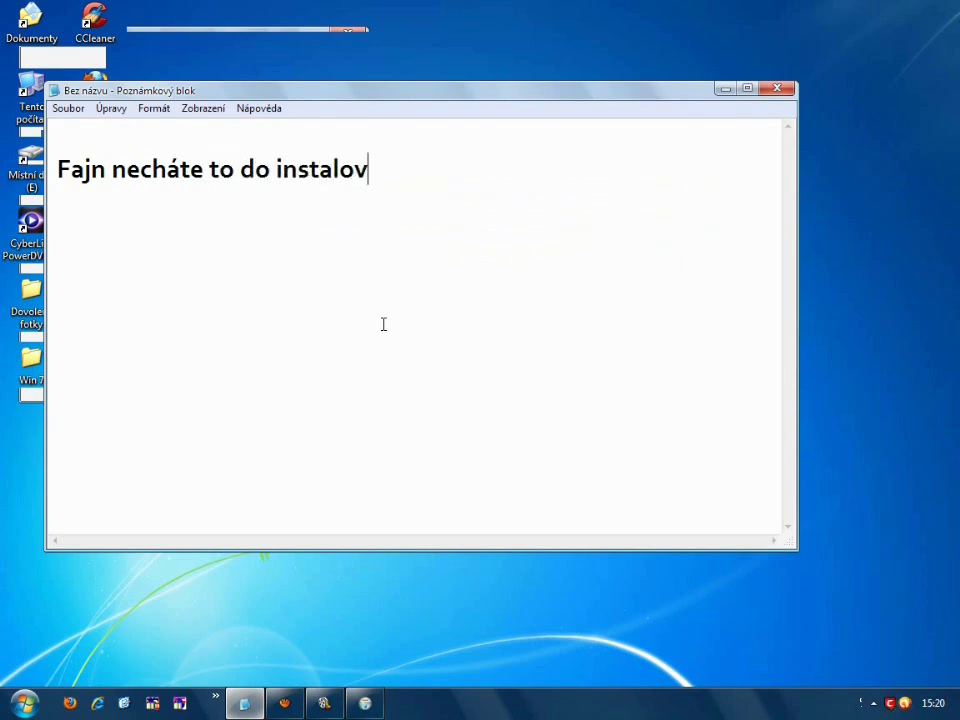
type("at a jak ")
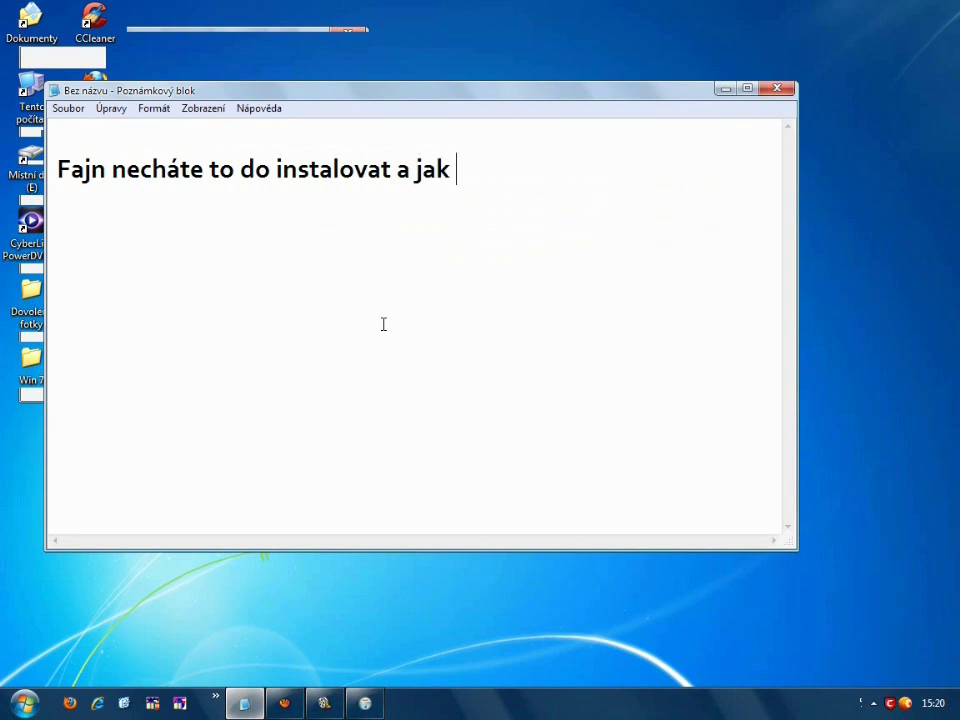
type("se to")
type(" nai")
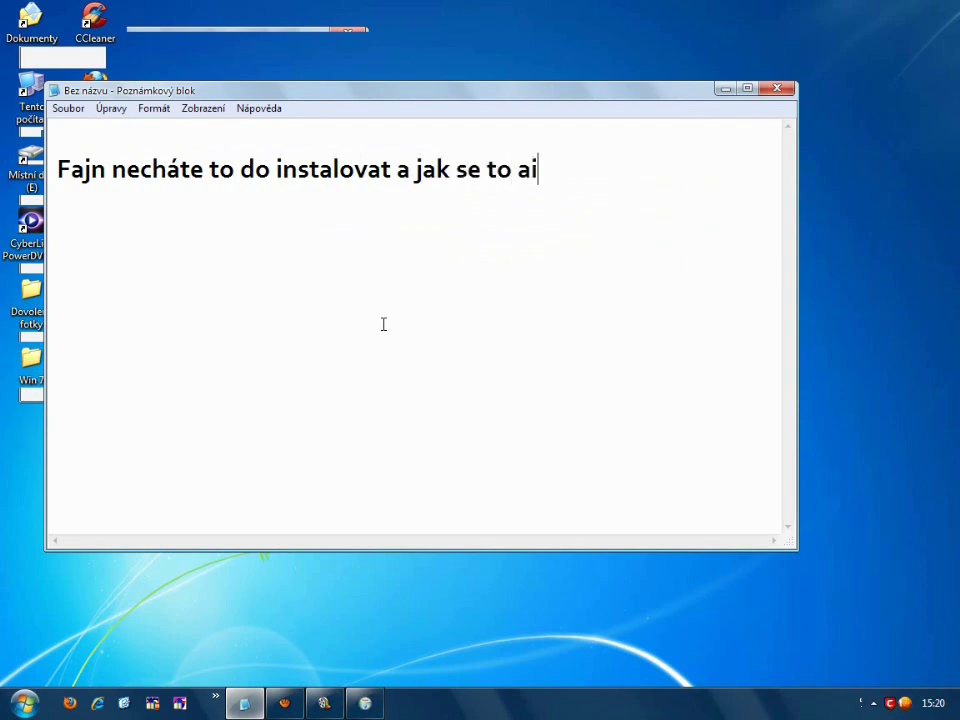
key("BackSpace")
key("BackSpace")
type("nain")
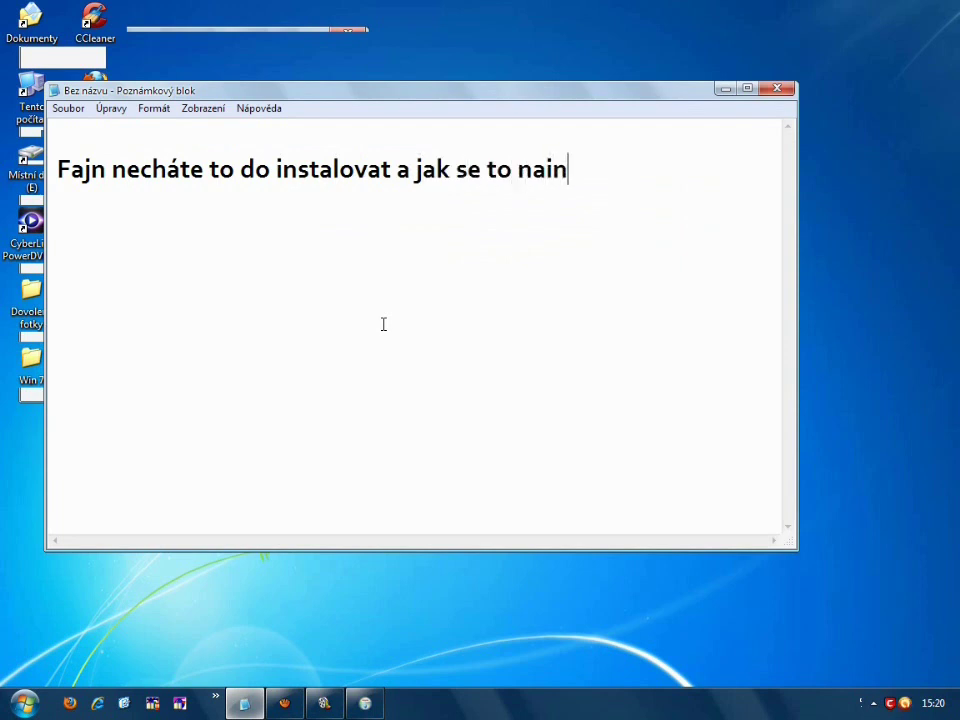
type("staluje ")
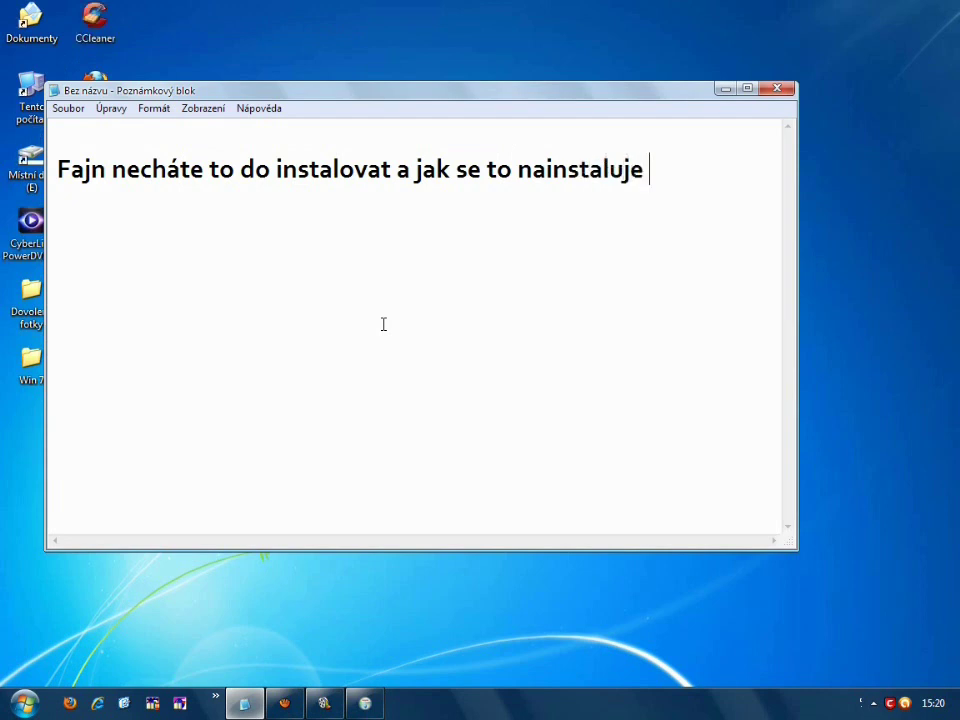
type("tak")
key("Return")
type("vám ")
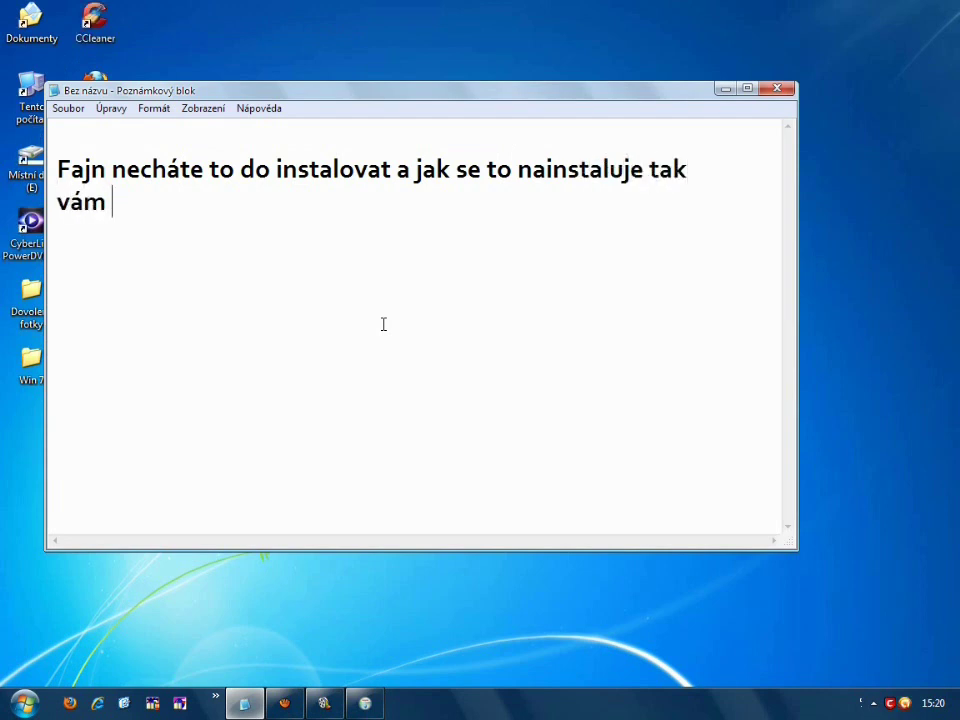
type("ukážu co ")
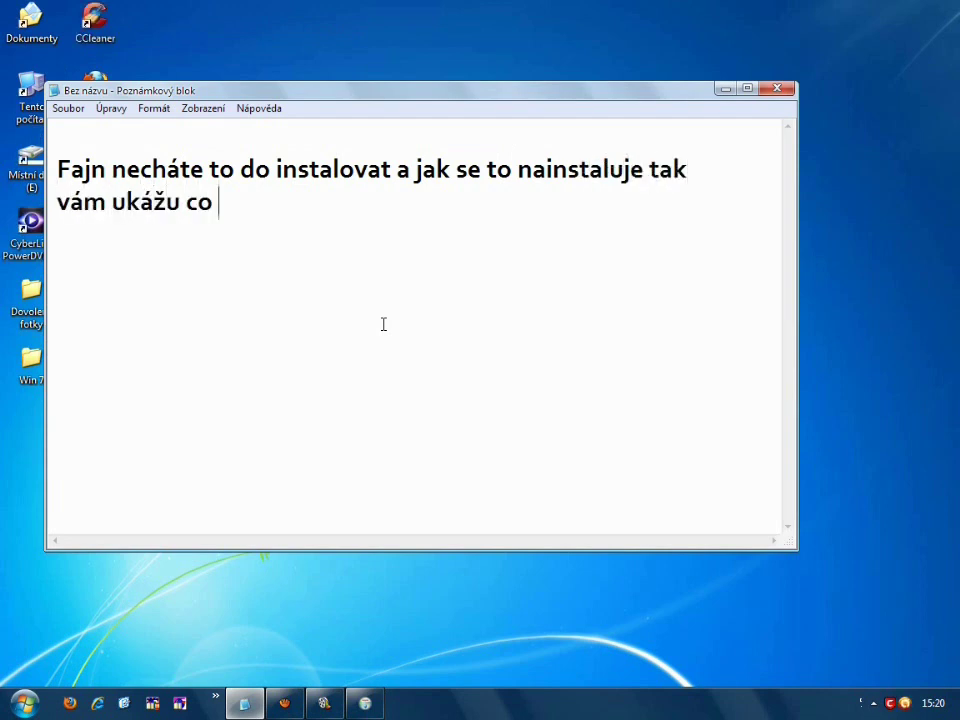
type("dál !! :D")
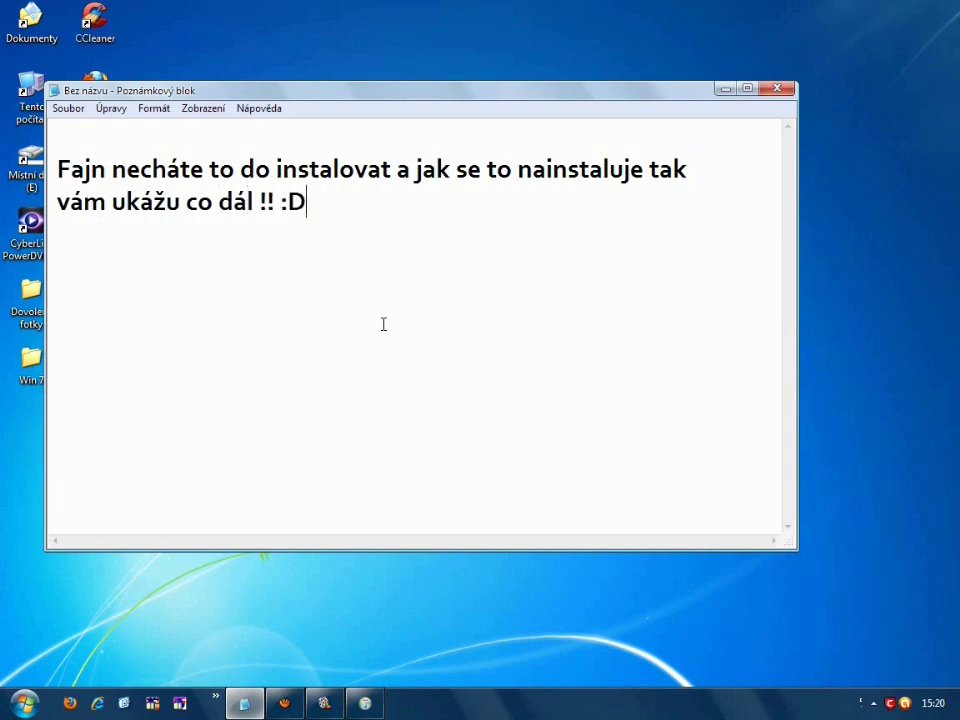
- Delete the whole message about waiting for the installation and minimize the Notepad window
left_click_drag(332, 206, 55, 165)
key("Delete")
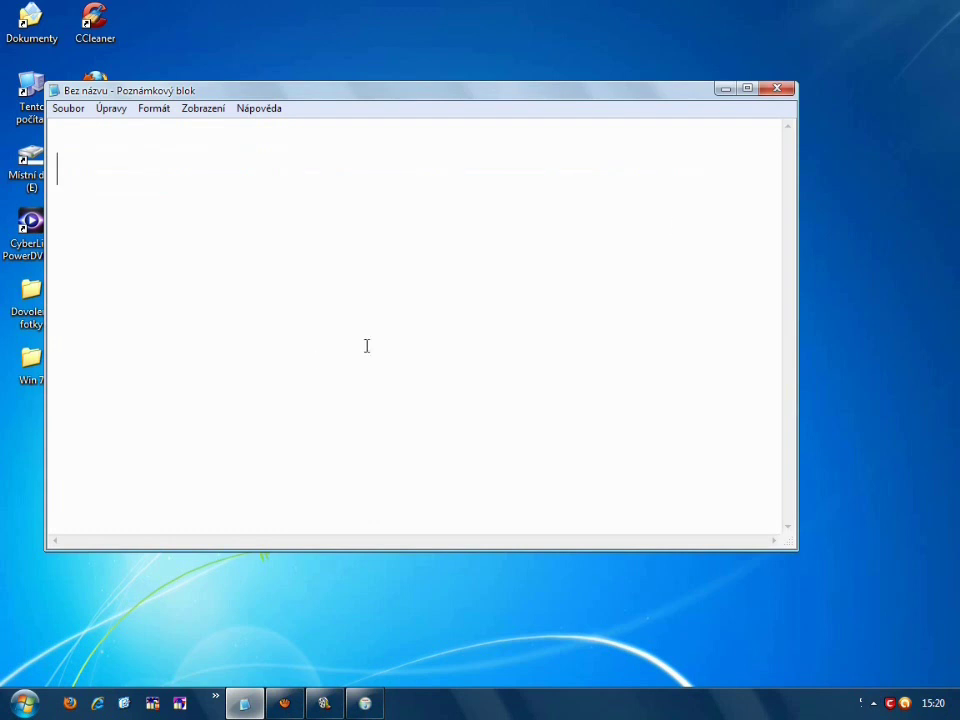
left_click(726, 89)
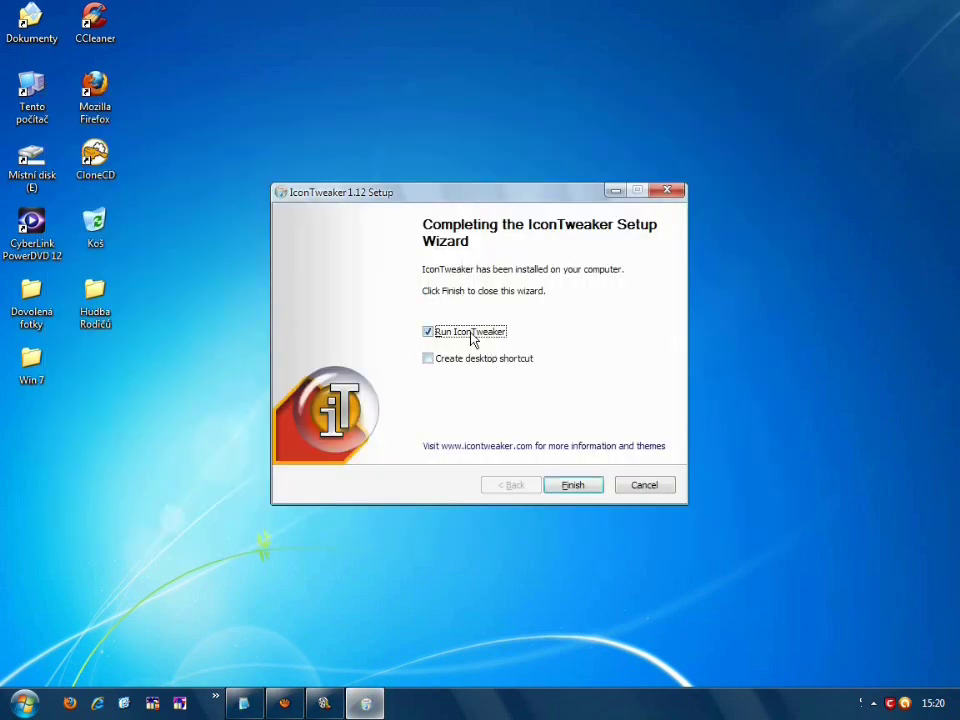
- Finish the IconTweaker 1.12 setup wizard with Run IconTweaker enabled and no desktop shortcut
left_click(577, 491)
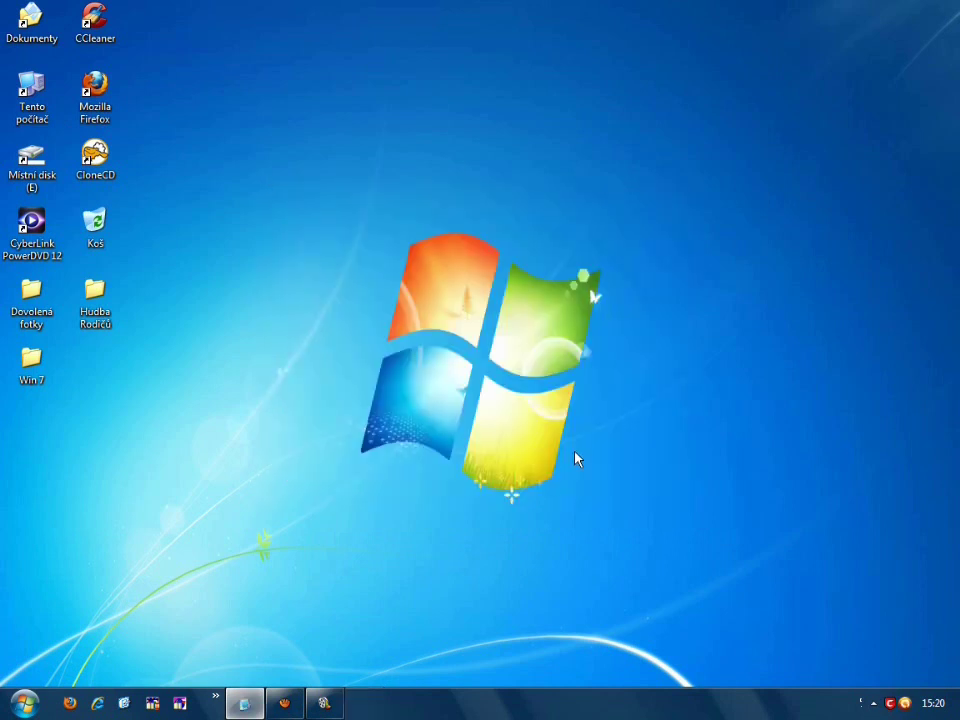
left_click_drag(632, 221, 268, 504)
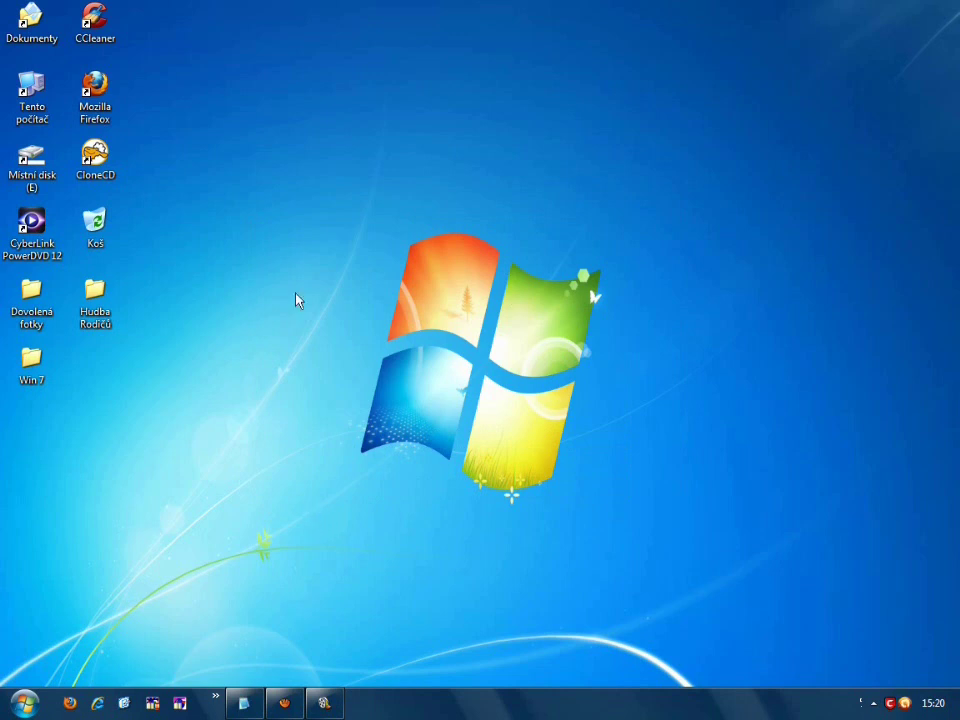
left_click_drag(292, 243, 534, 529)
right_click(340, 337)
left_click(404, 540)
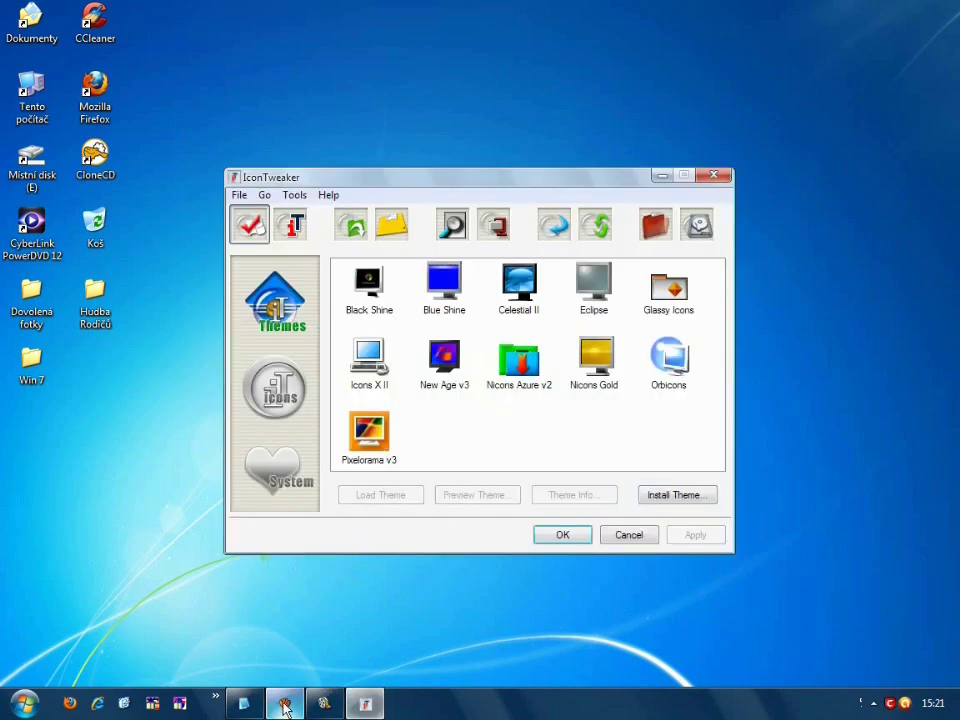
- Write "Chvili počkejte ! :)" in Notepad and switch to the screen recorder
left_click(243, 704)
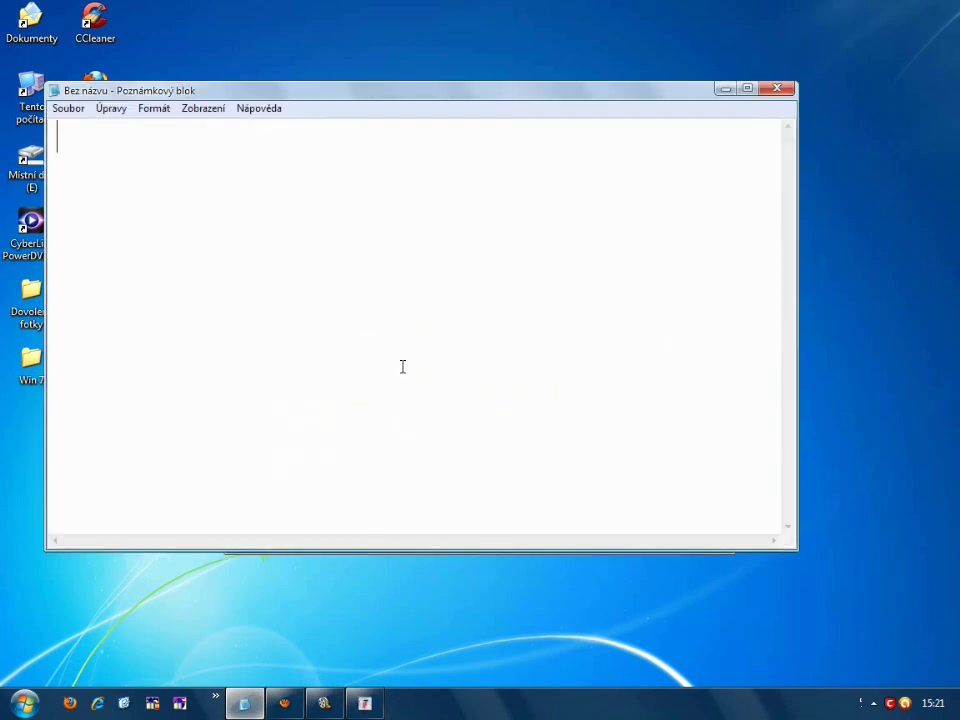
type("Chvili po")
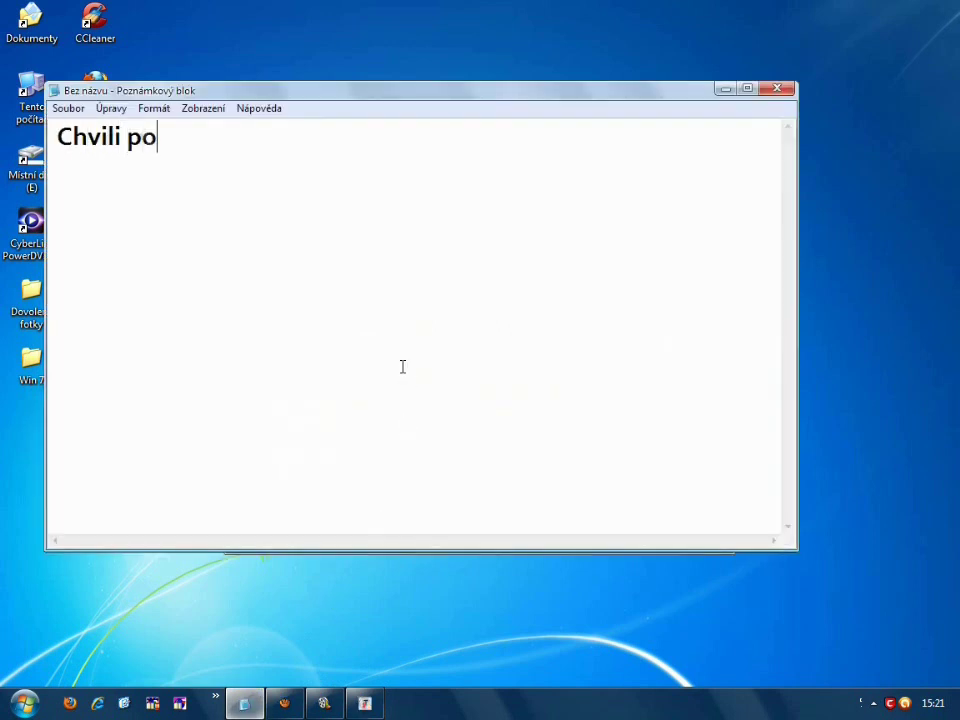
type("čkejte !")
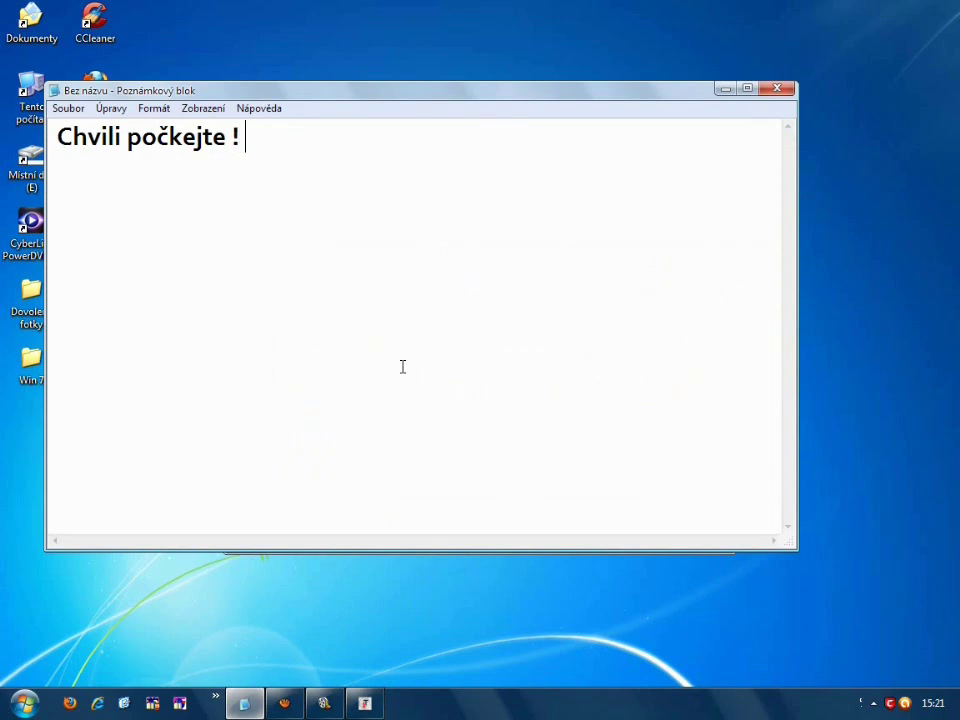
type(" :)")
key("Return")
left_click(285, 703)
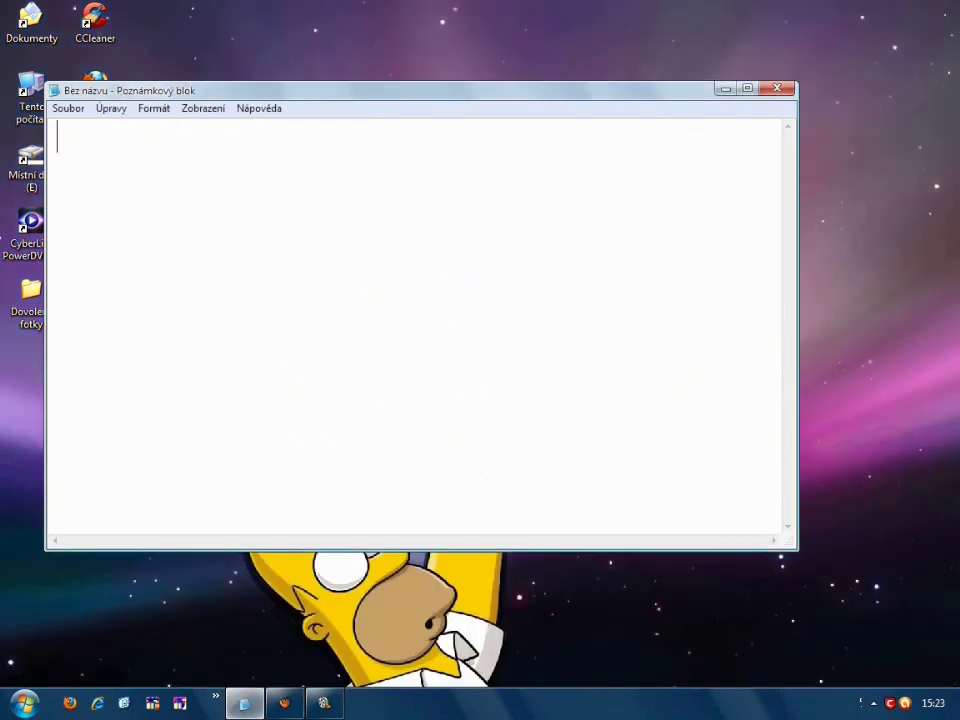
- Write "Takže sem zpět !!" in the empty Notepad document
type("akže ")
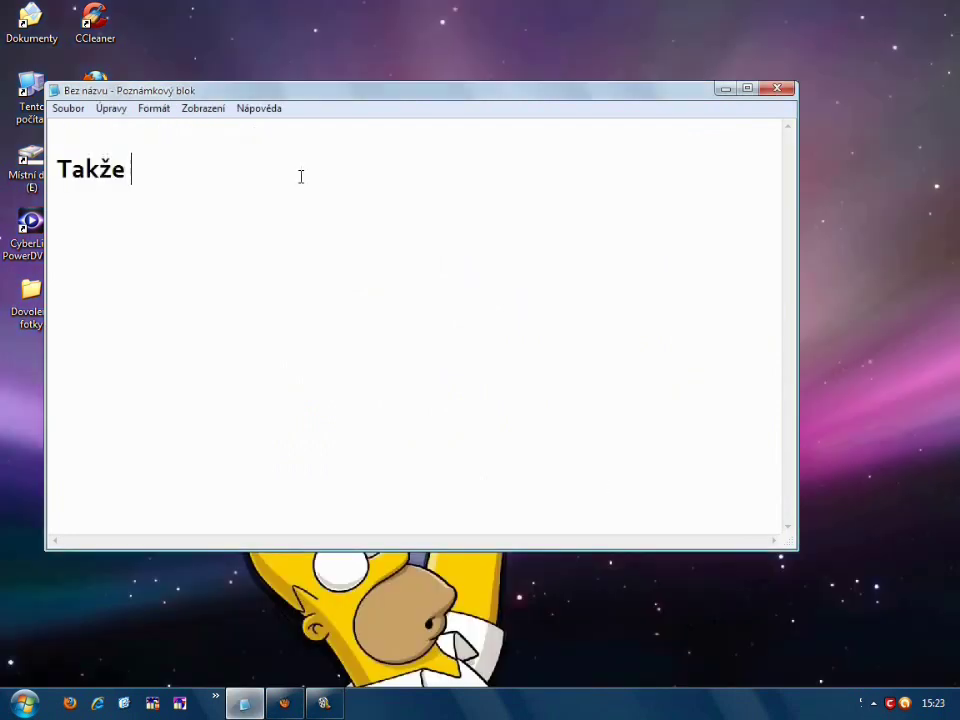
type("sem zpět ")
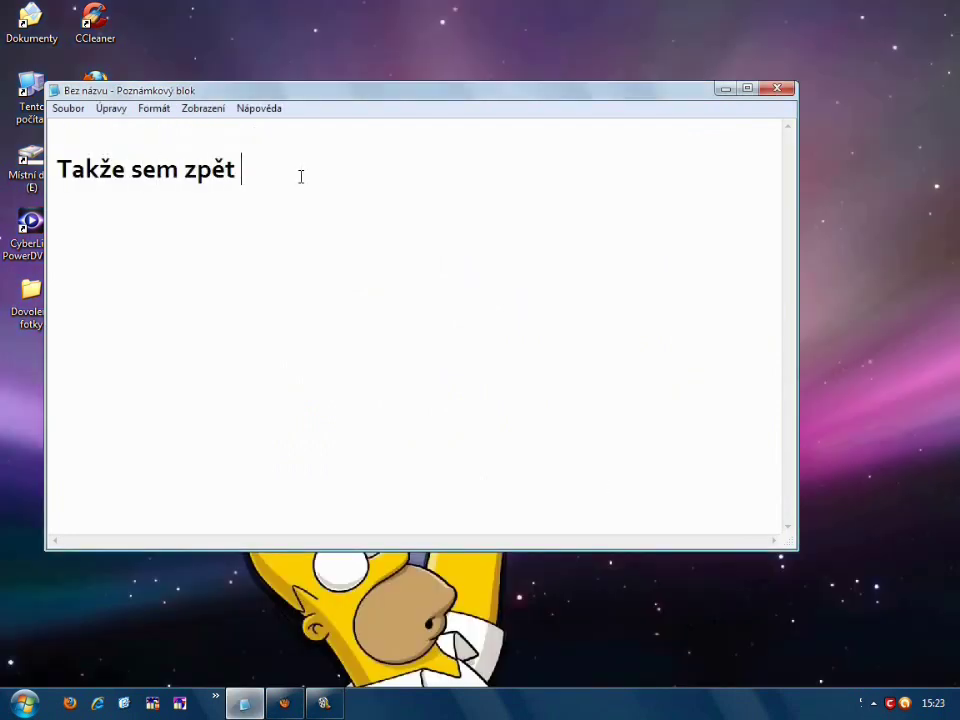
type("!!")
- Erase the "Takže sem zpět !!" message and its preceding blank line from the Notepad document
key("BackSpace")
key("BackSpace")
key("BackSpace")
key("BackSpace")
key("BackSpace")
key("BackSpace")
key("BackSpace")
key("BackSpace")
key("BackSpace")
key("BackSpace")
key("BackSpace")
key("BackSpace")
key("BackSpace")
key("BackSpace")
key("BackSpace")
key("BackSpace")
key("BackSpace")
- Write "A ted teda otevřete slošku v ktéré máte to Co sem vám ted ukazoval !!" in Notepad
type("A ")
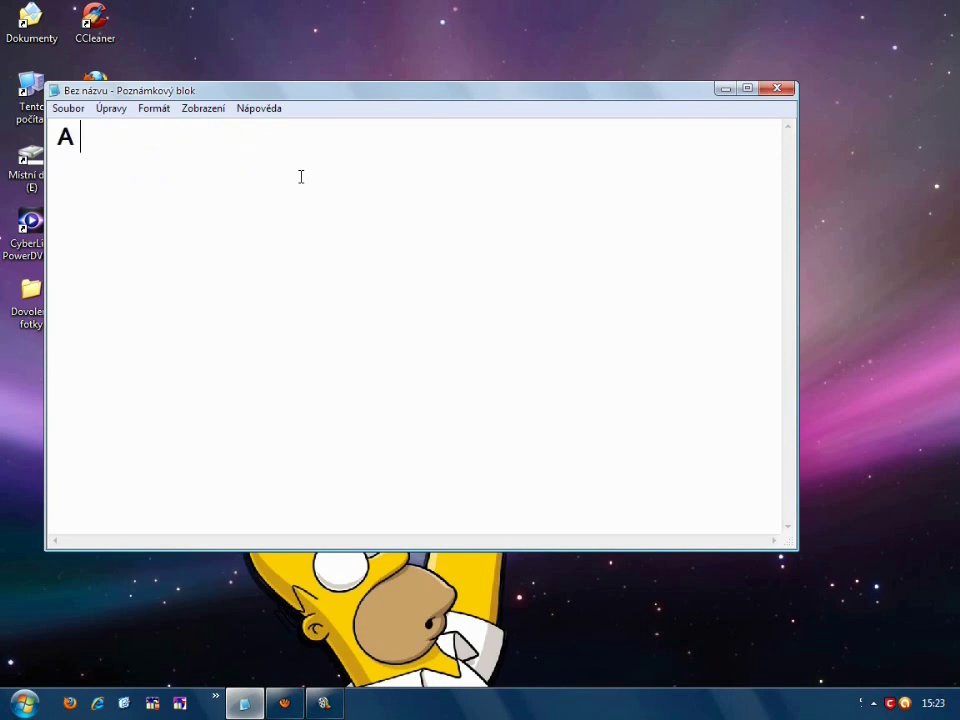
type("ted teda o")
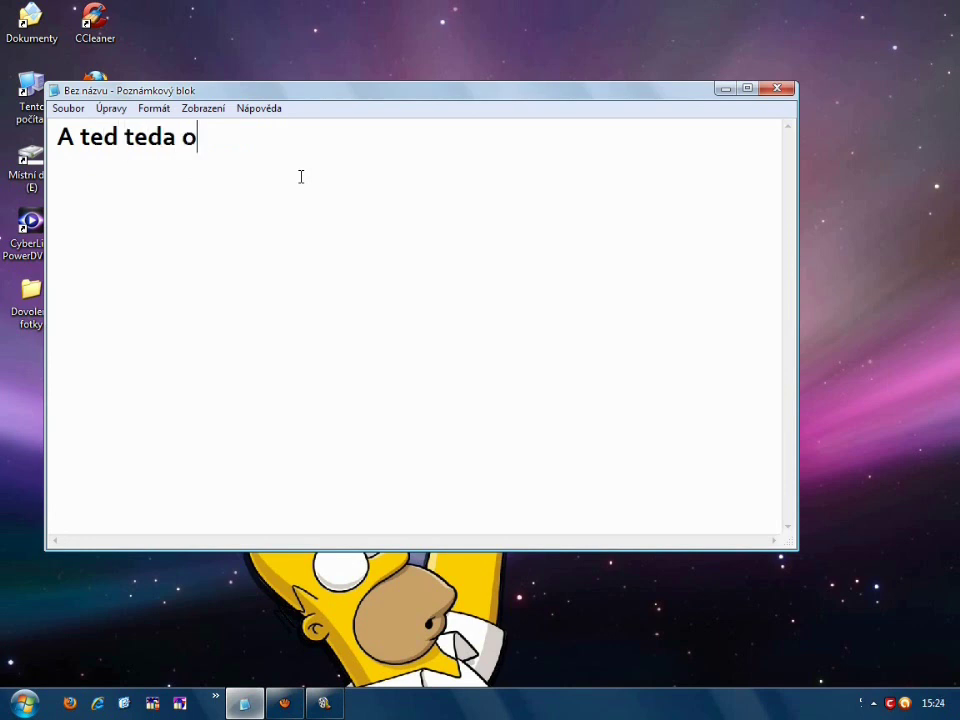
type("tevřete s")
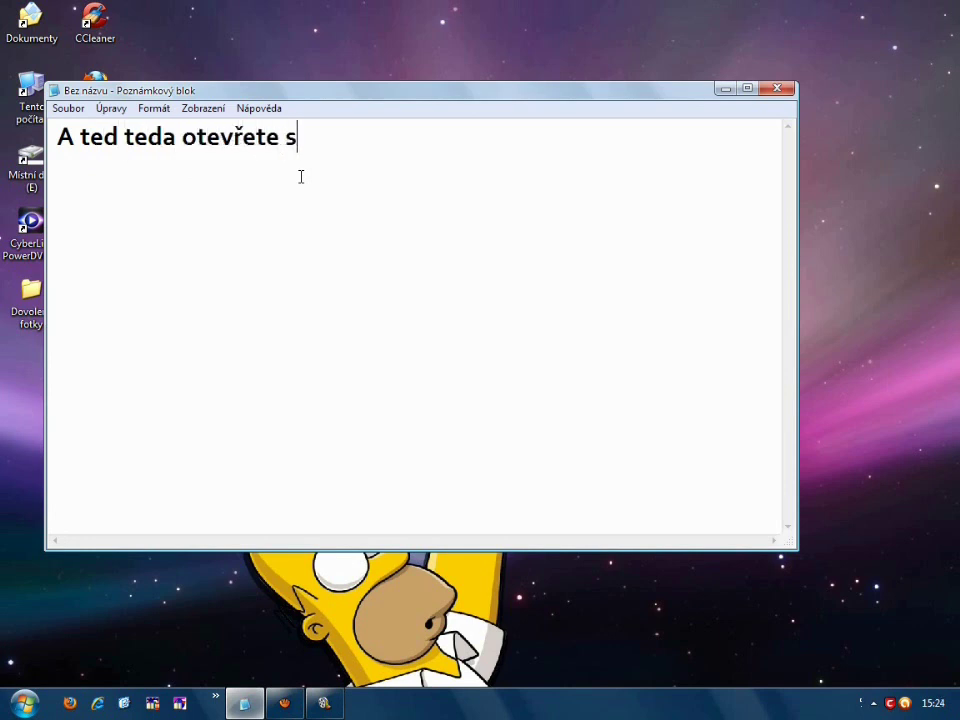
type("lošku v k")
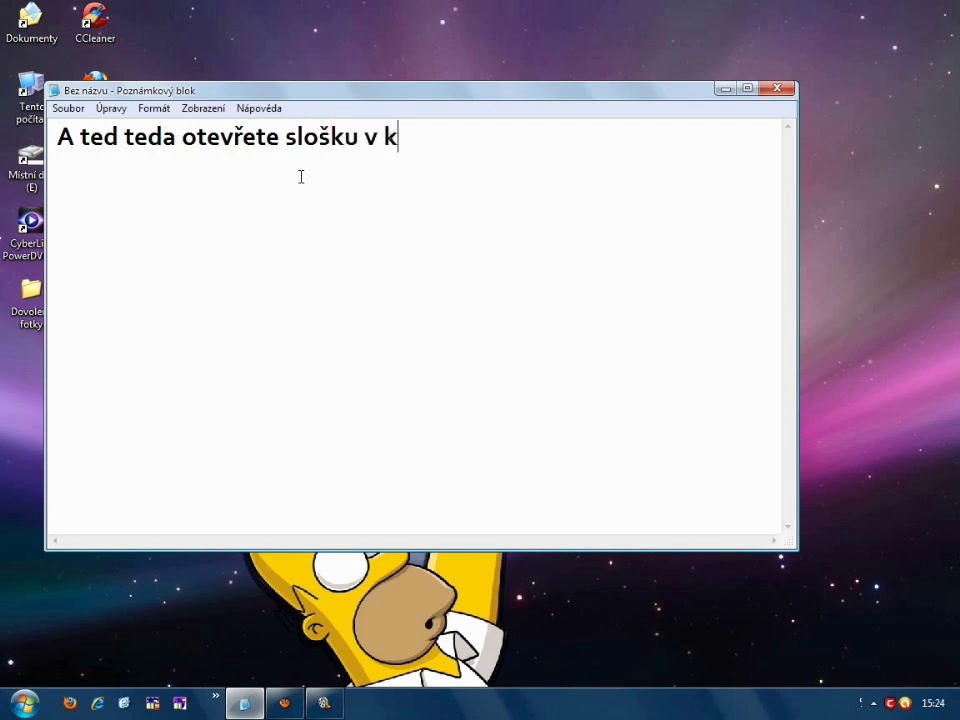
type("téré má")
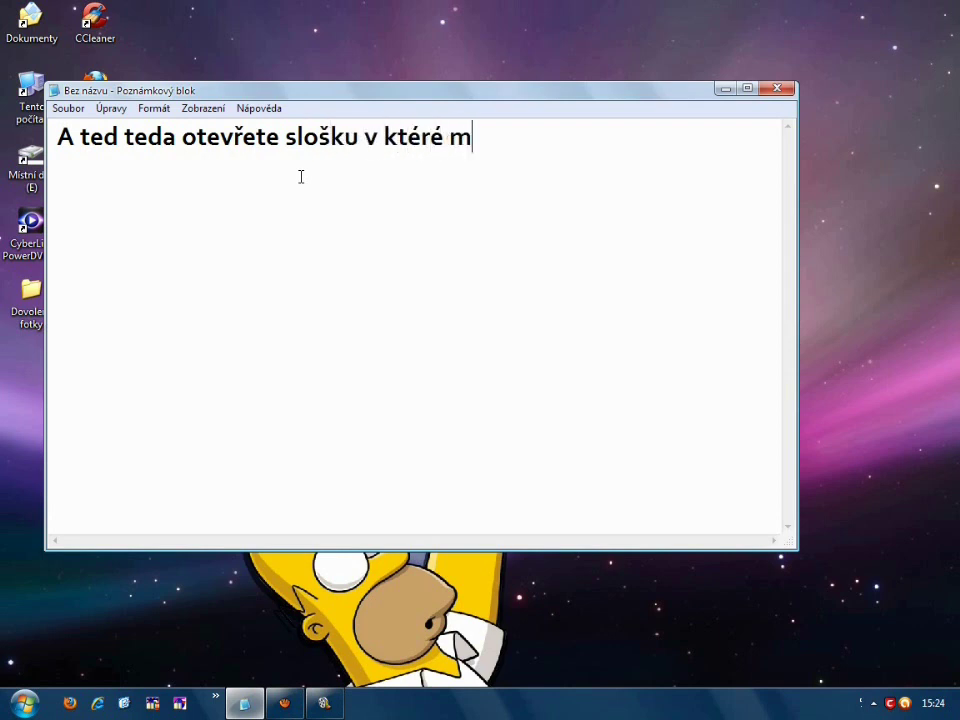
type("te to")
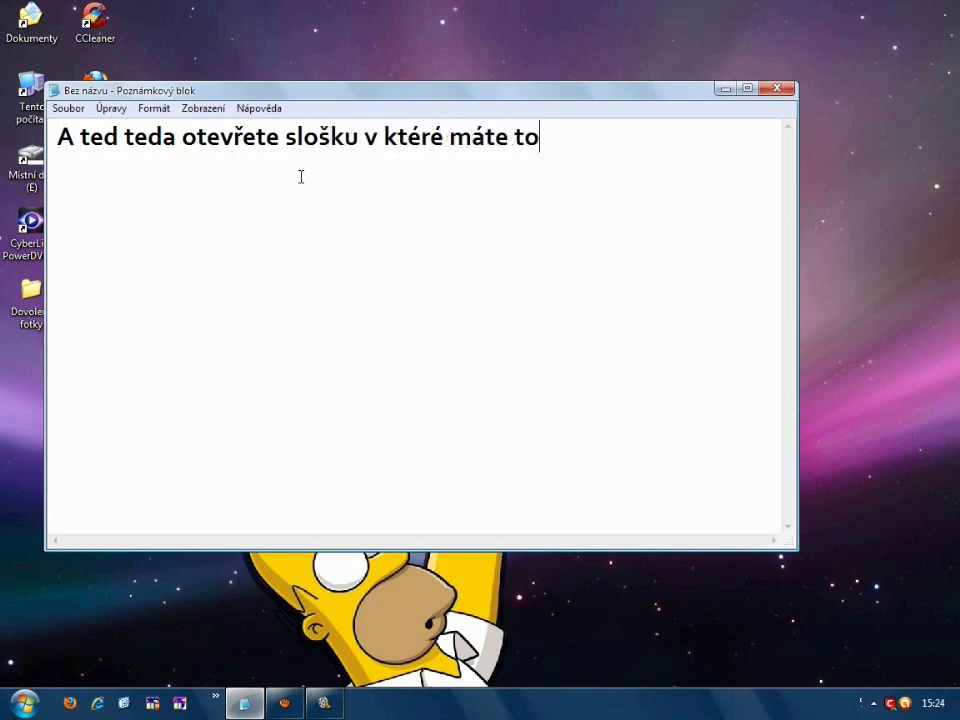
type(" Co sem")
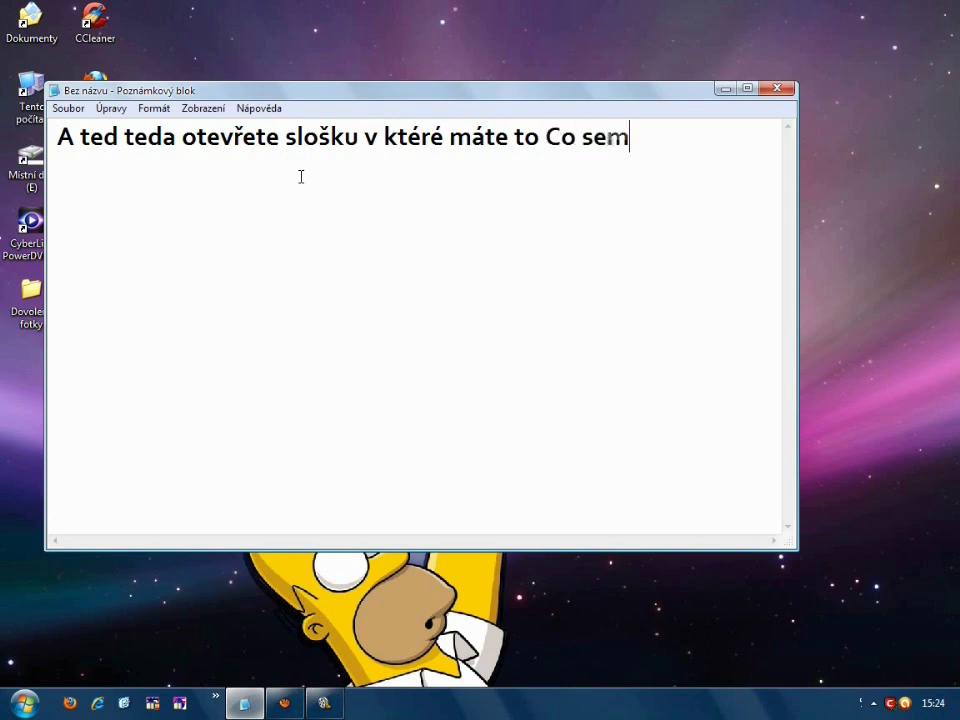
type(" vám ted ")
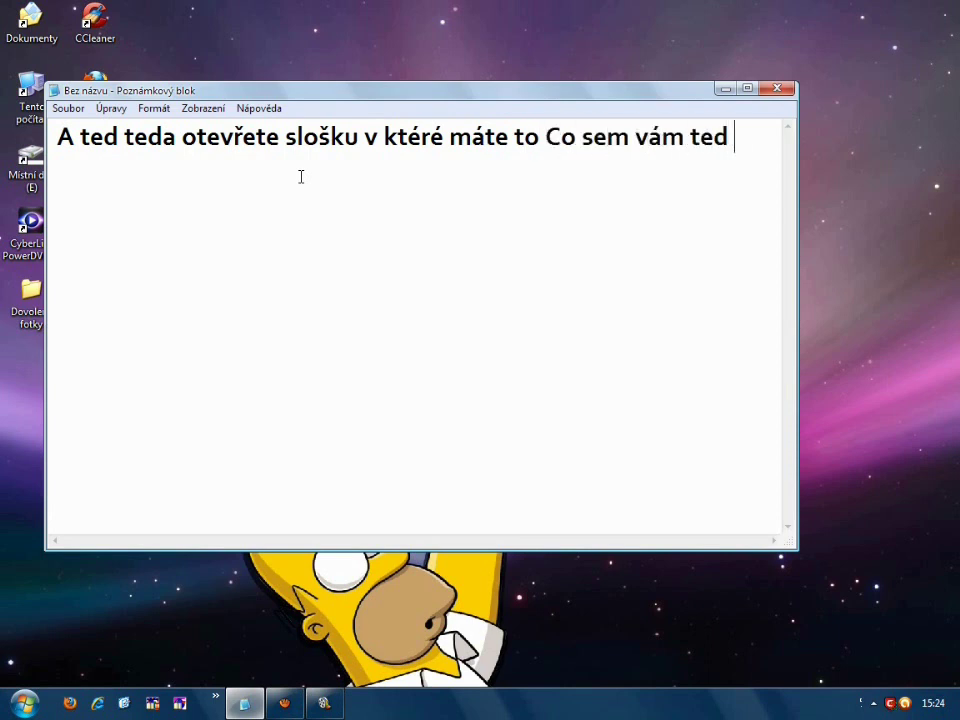
type("ukazo")
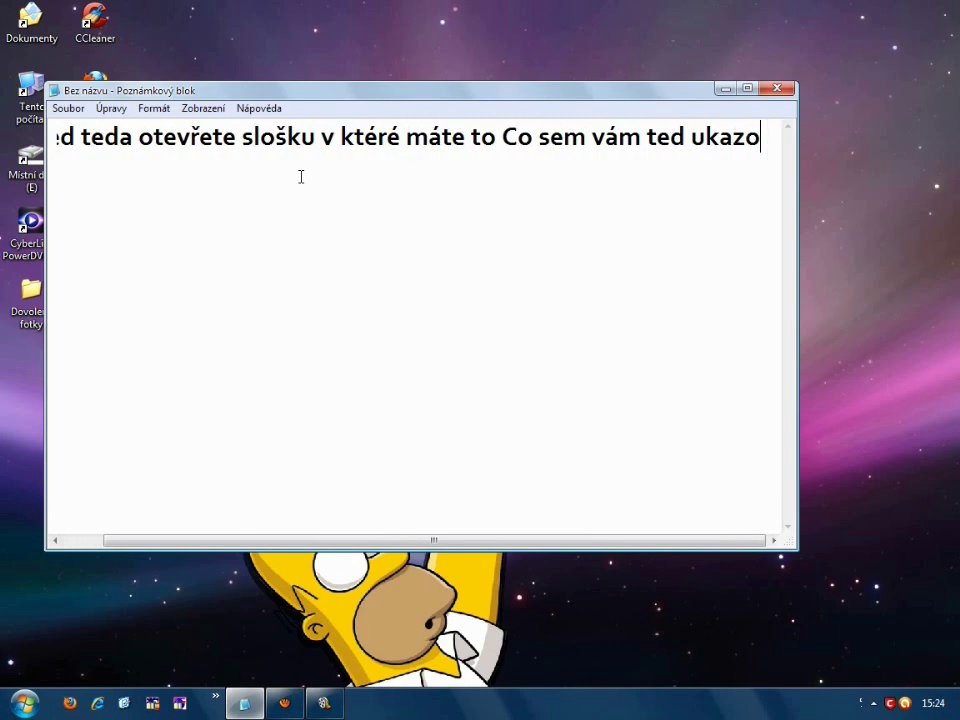
type("val !!")
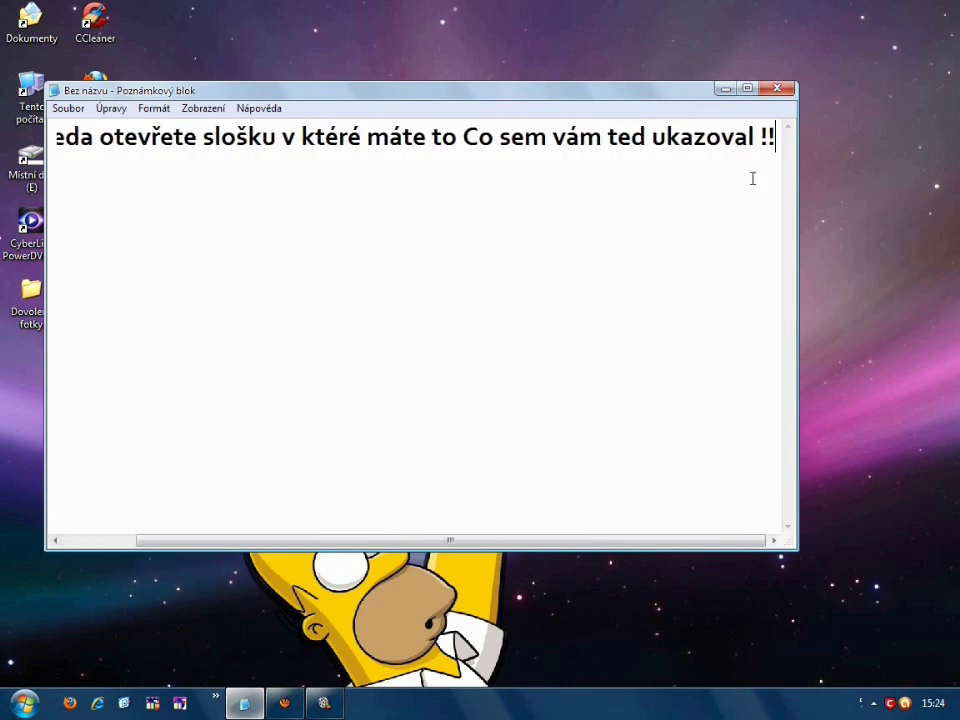
- Delete the message about opening the folder and minimize the Notepad window
left_click_drag(785, 136, 7, 183)
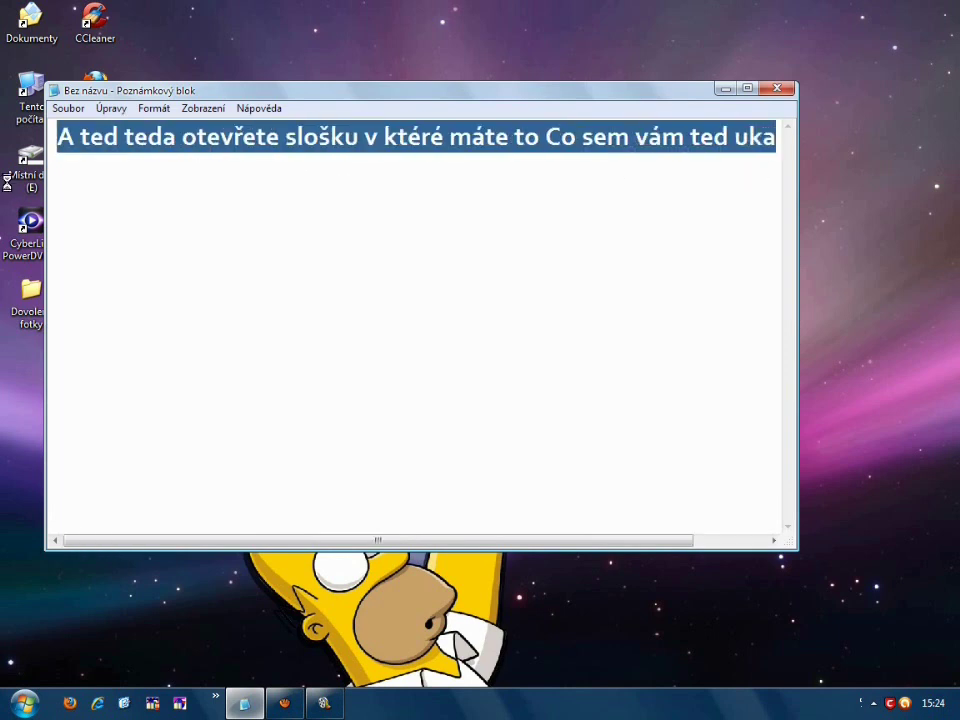
key("Delete")
left_click(726, 89)
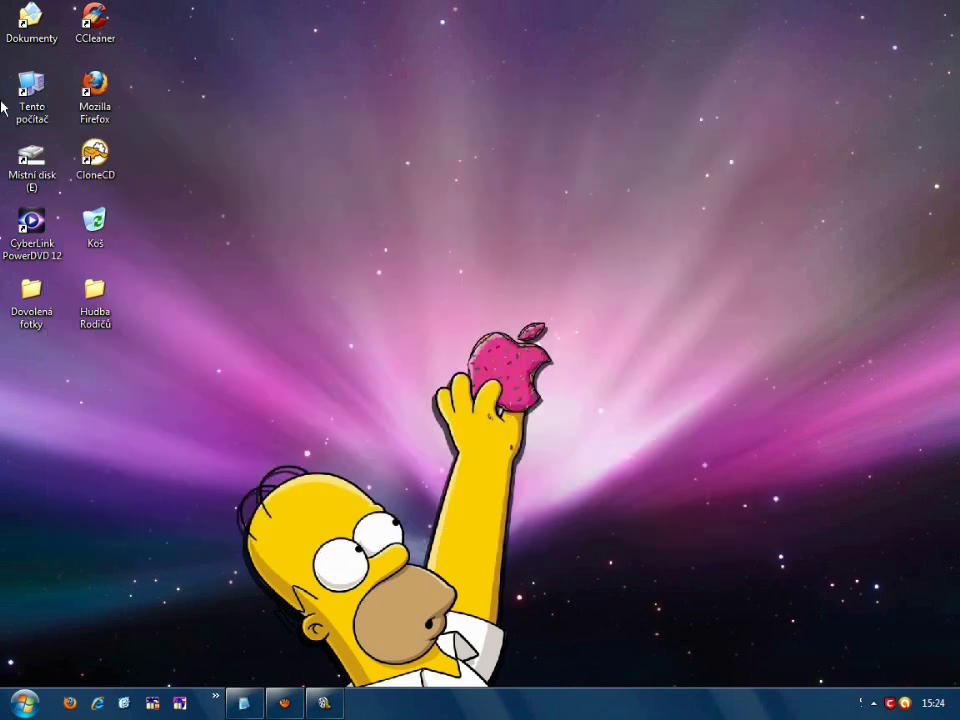
- Open the local disk E: from the desktop and write "Ted se dívejte !! :D:D" in the Notepad document
left_click(32, 165)
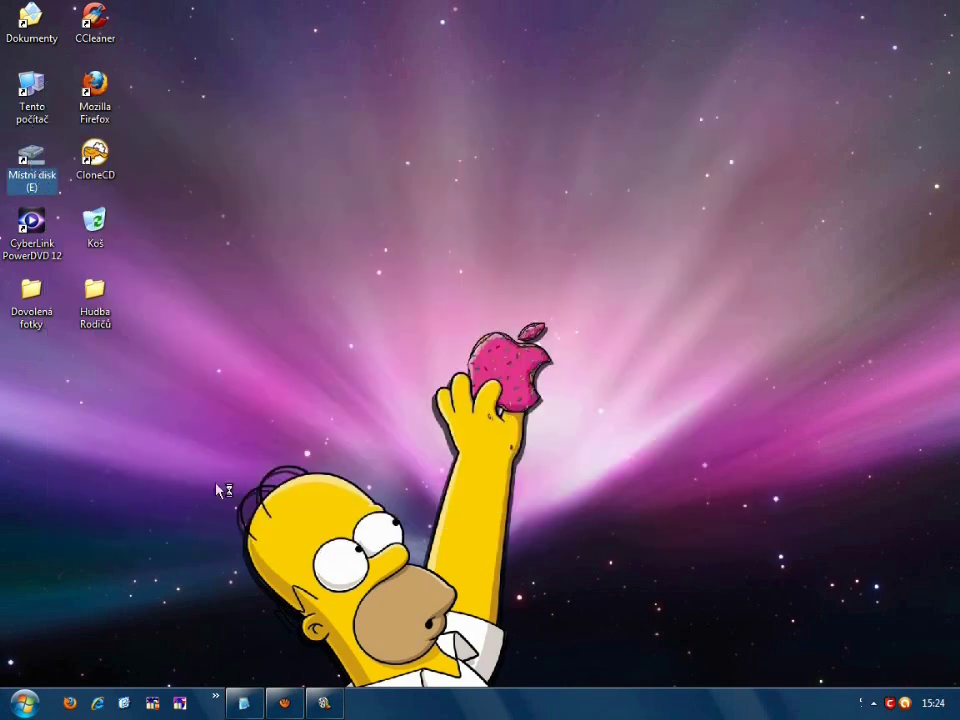
left_click(246, 692)
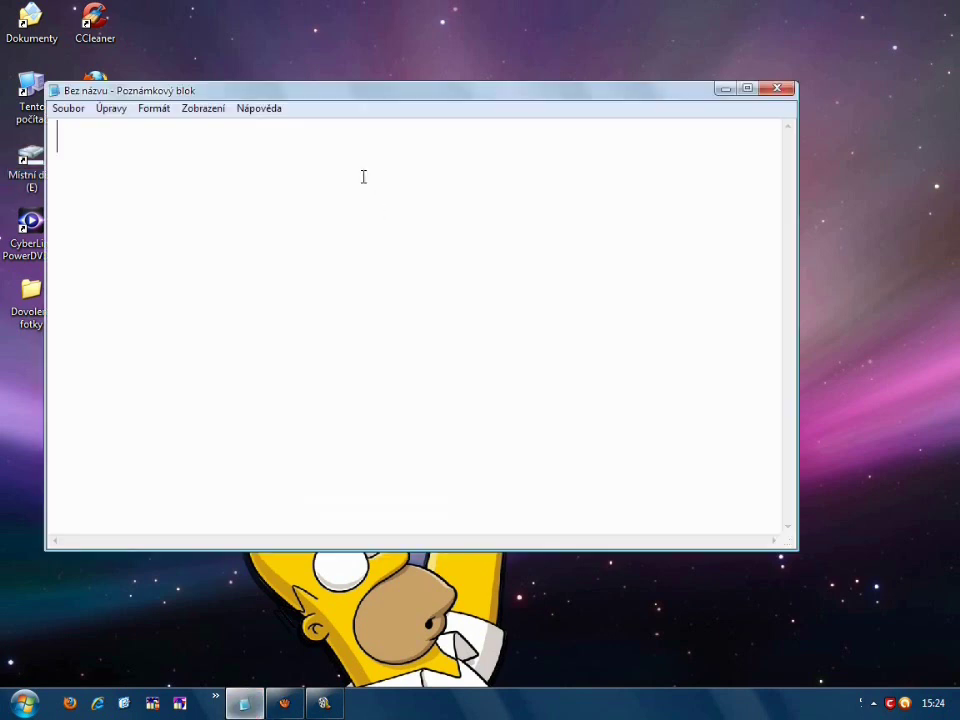
type("Ote")
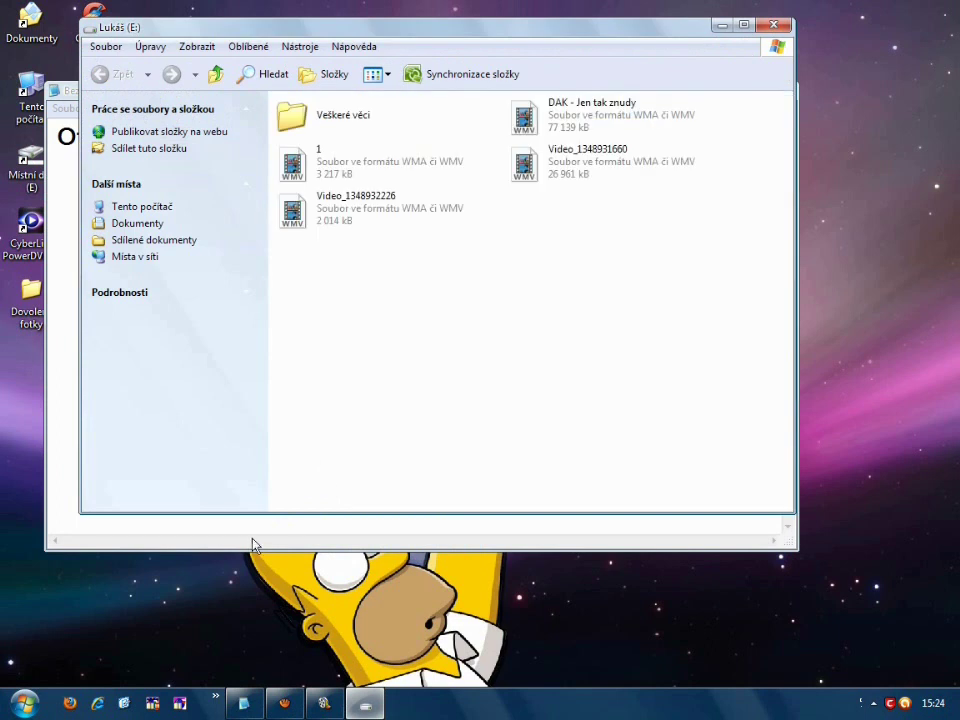
left_click(269, 541)
key("ctrl+a")
type("T")
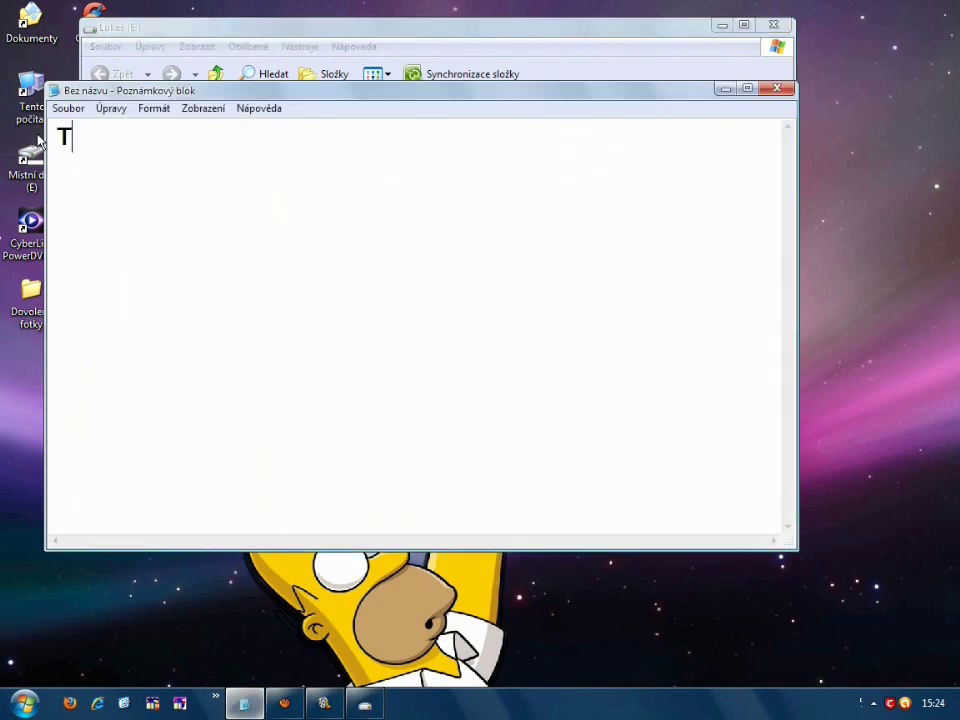
type("ed se dí")
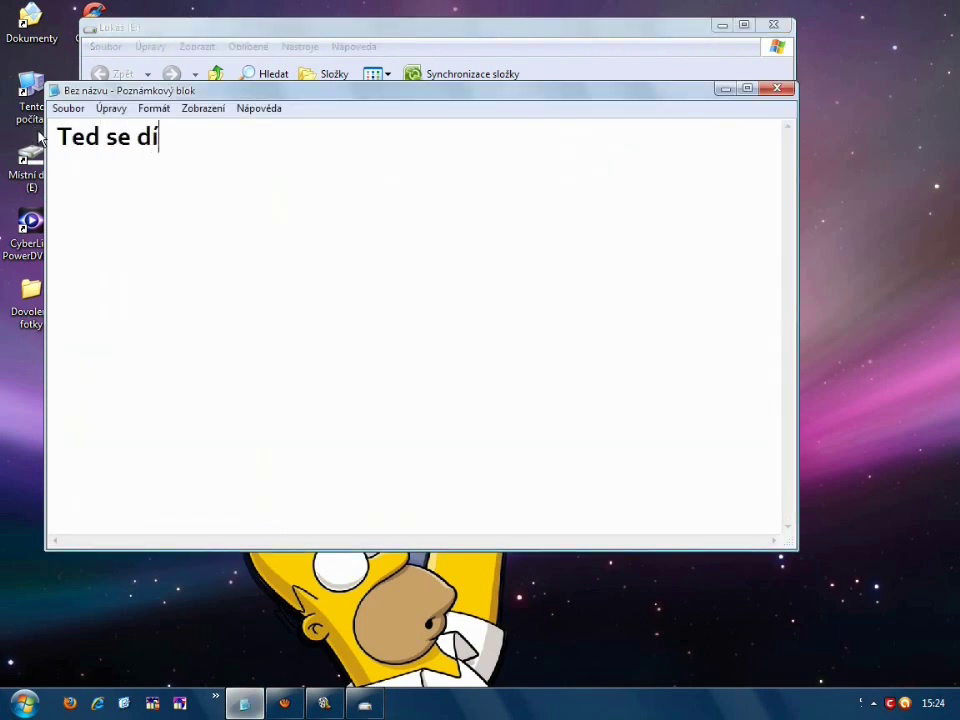
type("vejte ů\"\"")
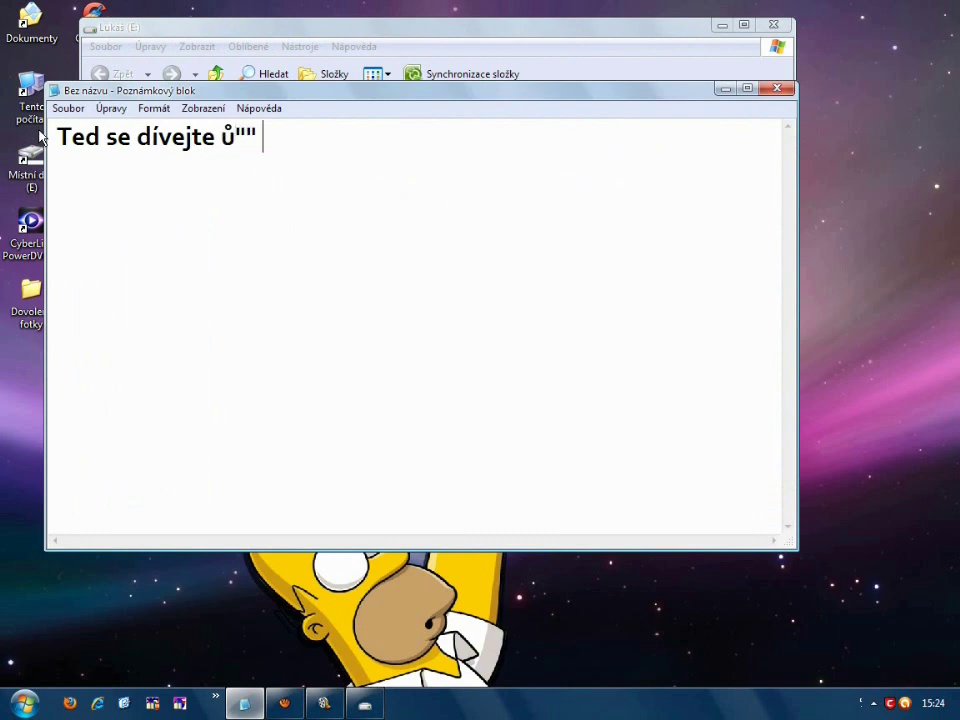
key("BackSpace")
key("BackSpace")
key("BackSpace")
type("!! :D:D")
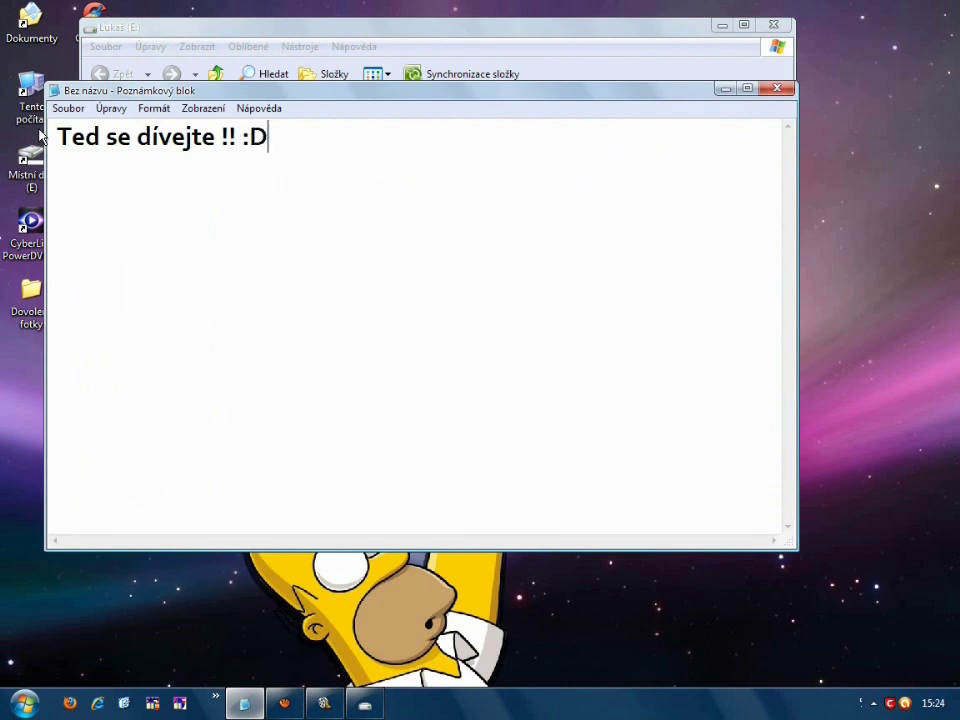
- In Veškeré věci on drive E:, go through Win 7 and Step 2 - Win 7 Icons to Icon Theme and launch "Then Run Me (SevenVG Icon Theme)"
left_click(726, 89)
left_click(351, 122)
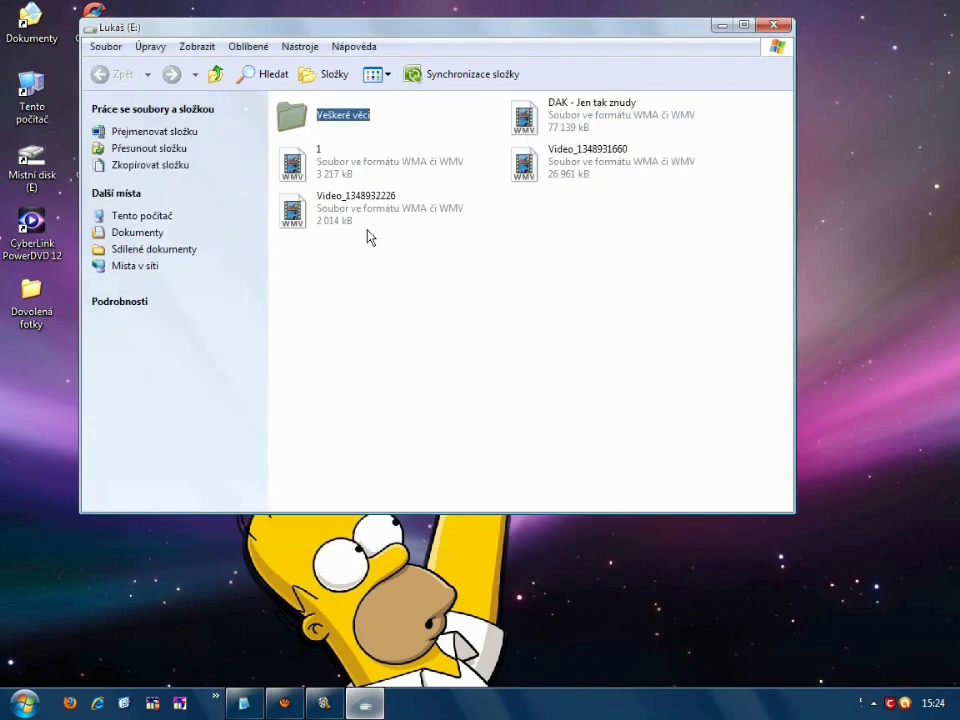
double_click(294, 128)
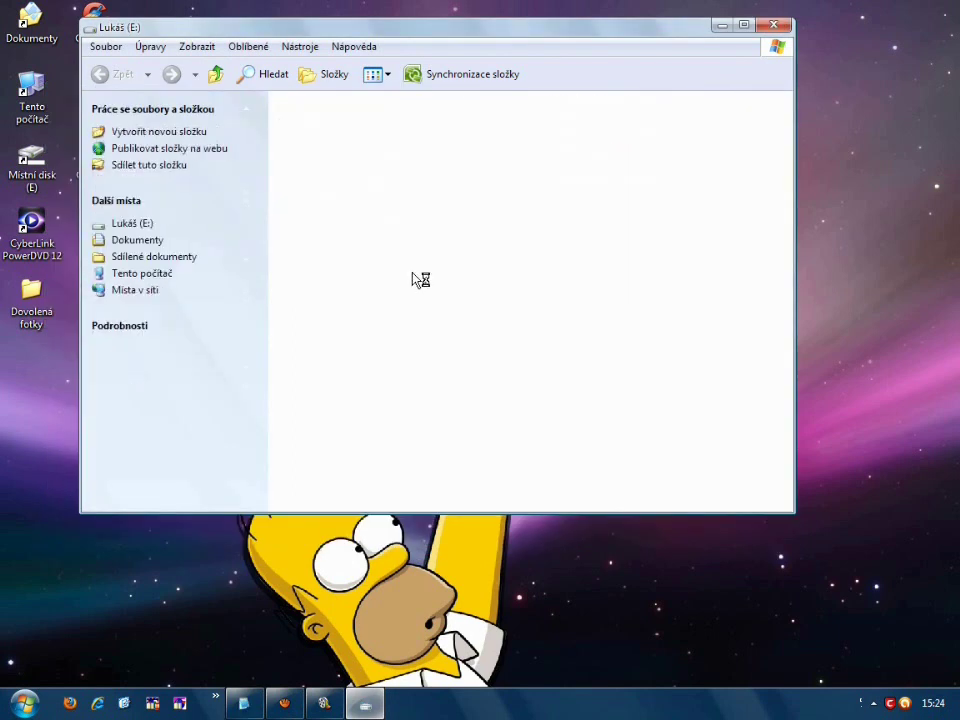
left_click(291, 208)
key("F2")
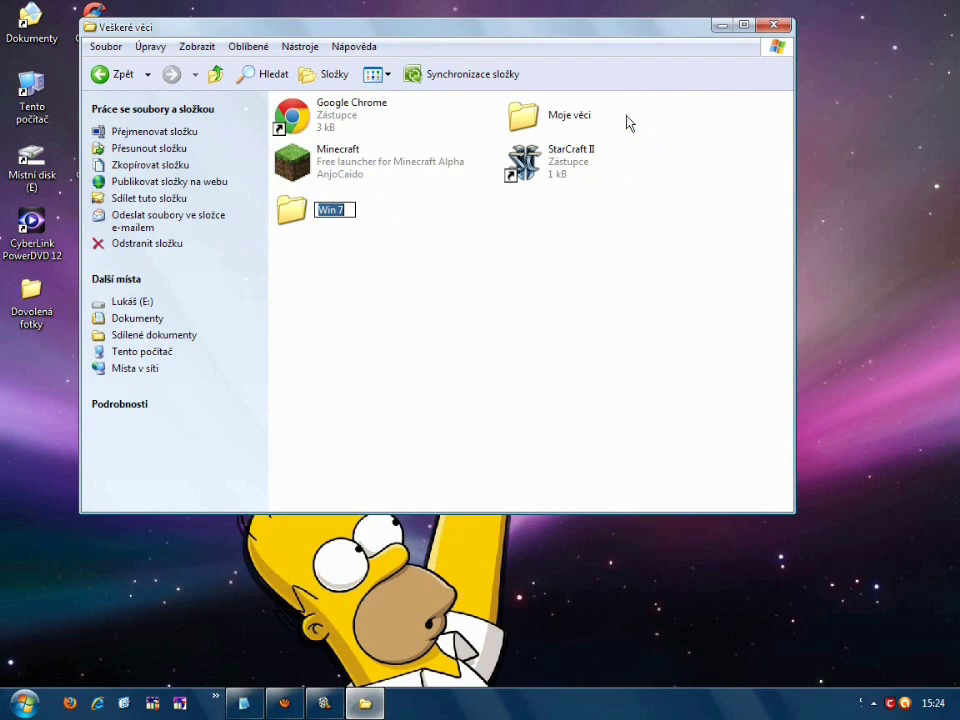
double_click(290, 212)
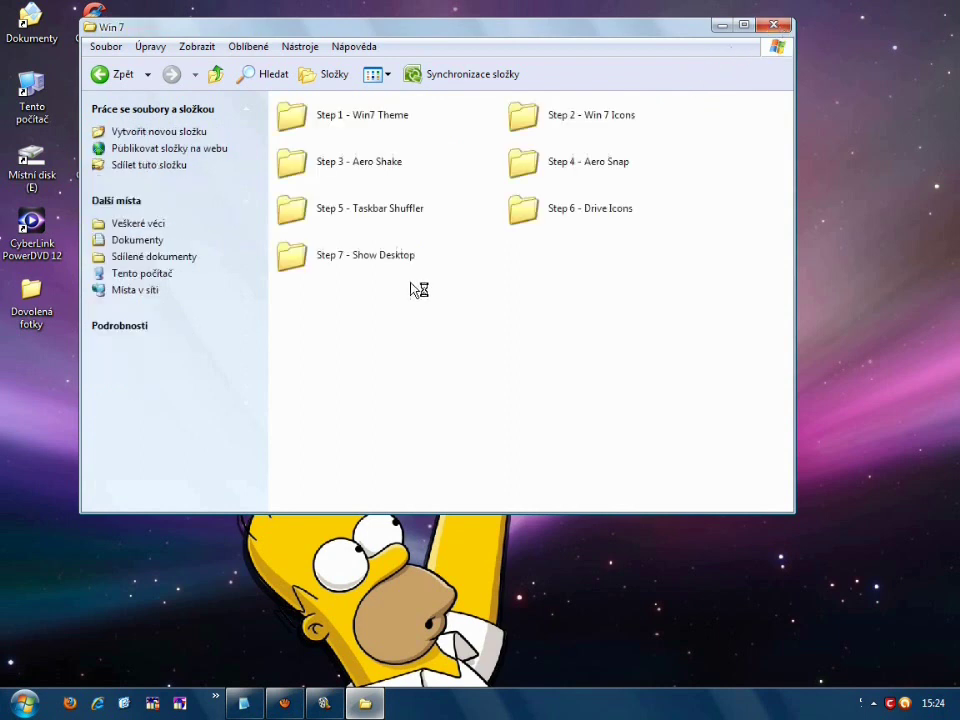
double_click(585, 115)
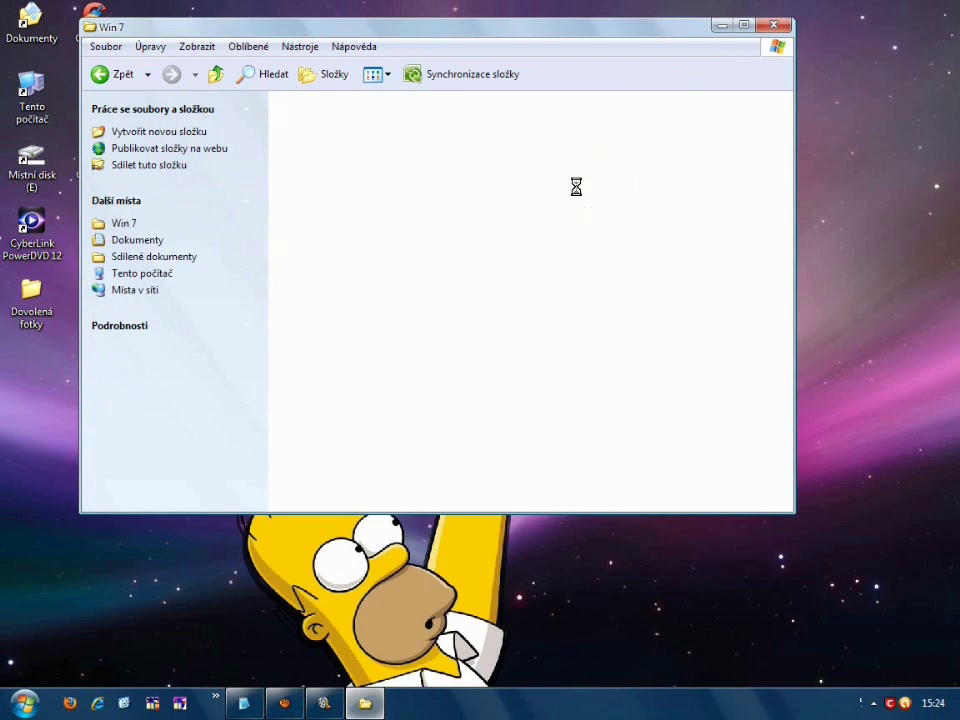
double_click(333, 118)
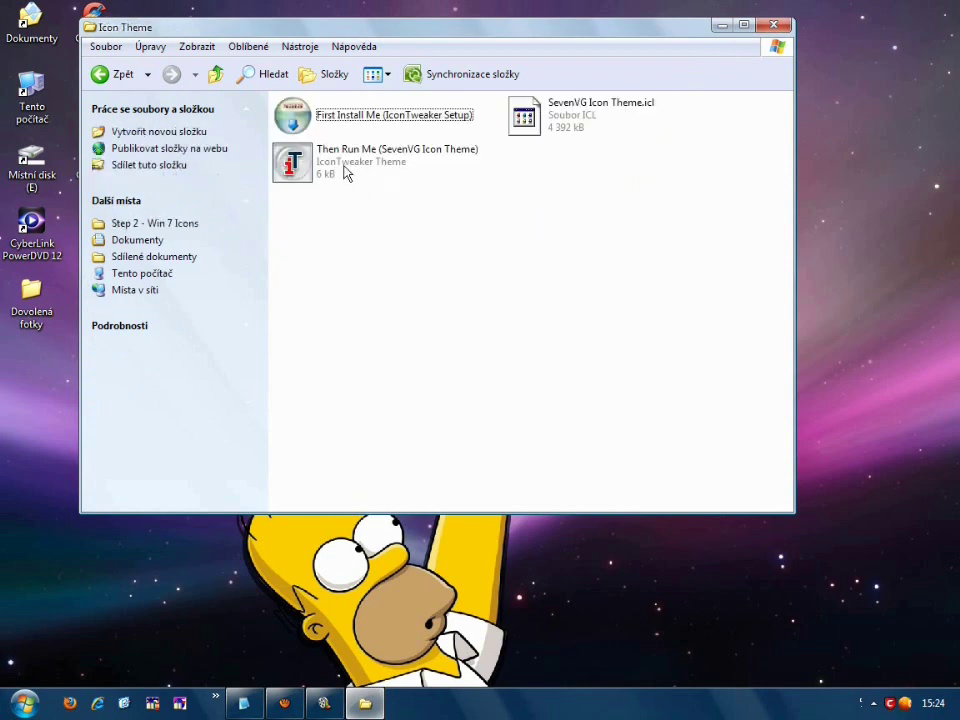
double_click(343, 172)
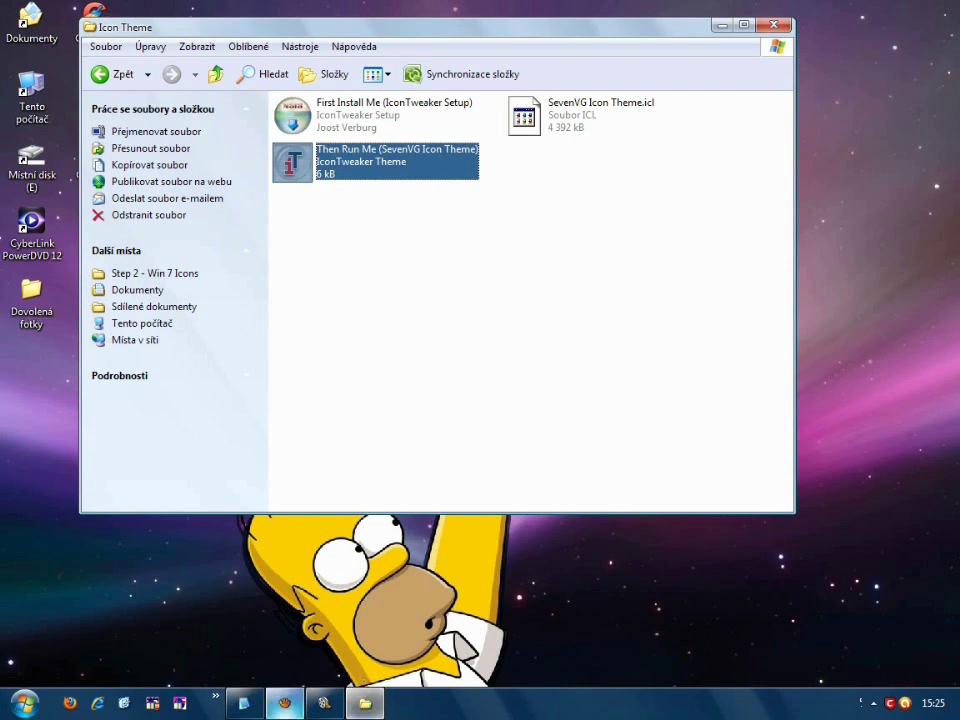
- Replace the Notepad message with "otevřere tohle a ted se koukejte !!"
left_click(242, 705)
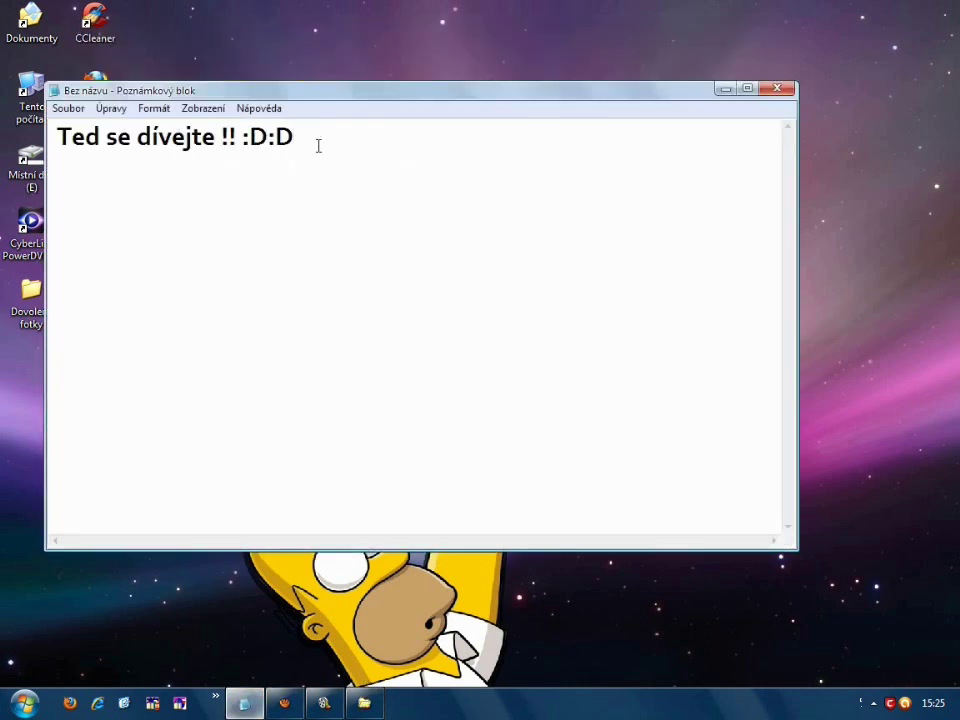
left_click_drag(318, 146, 17, 124)
type("otevč")
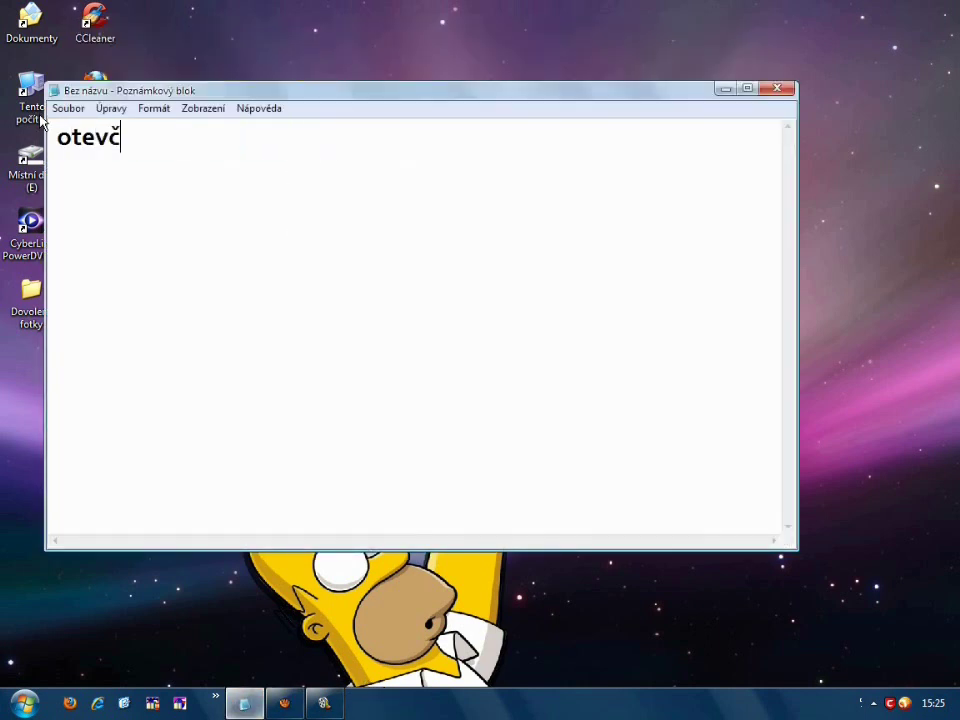
key("BackSpace")
type("řere ")
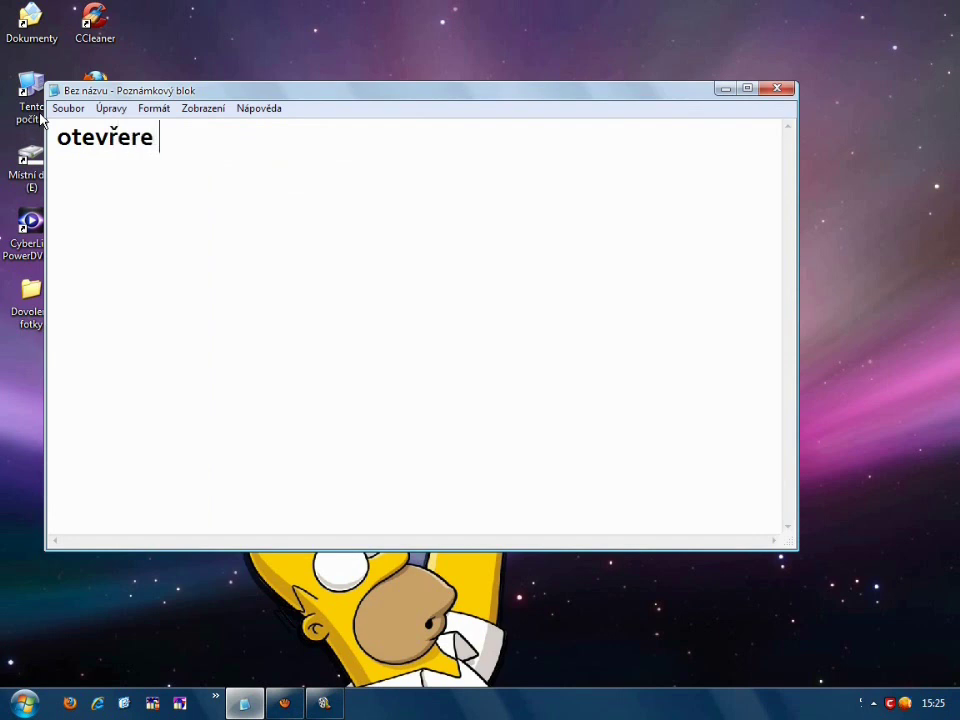
type("to")
type("hle")
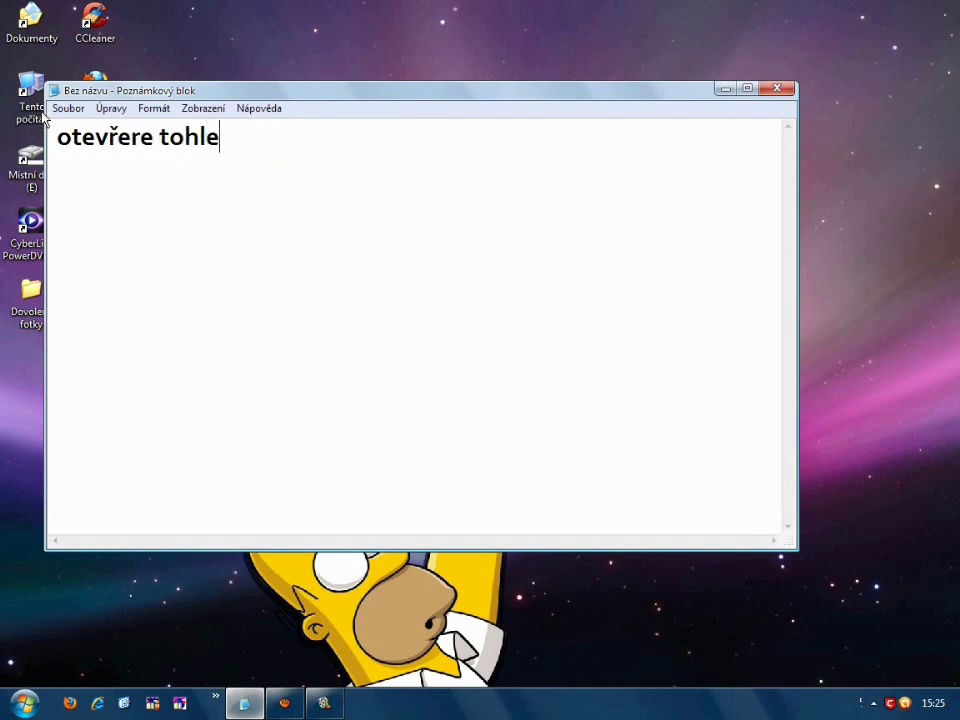
type(" a ted")
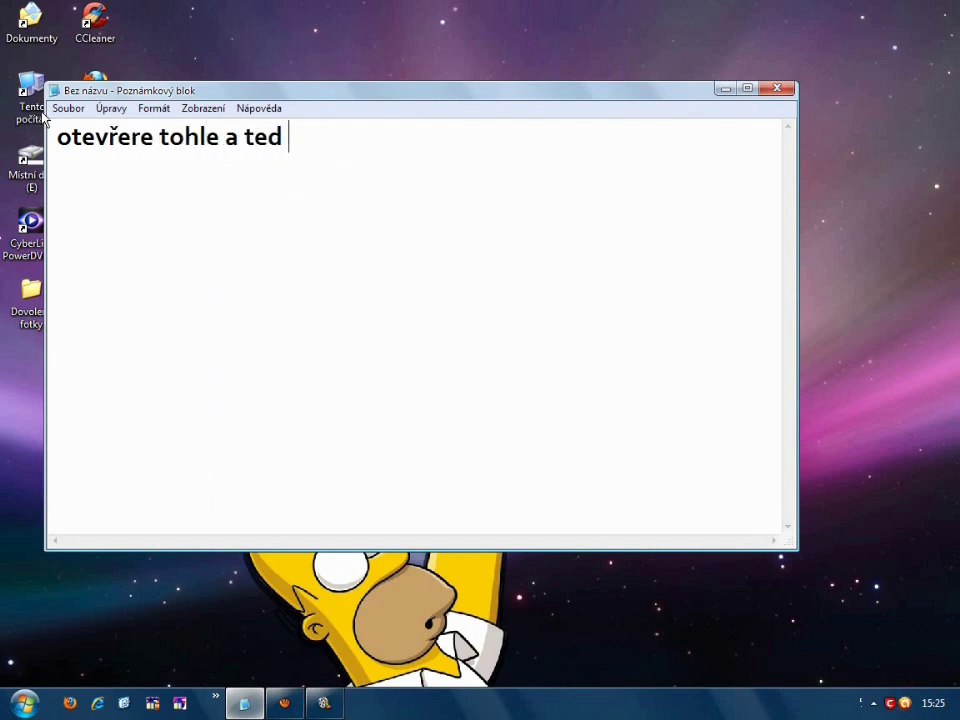
type(" se k")
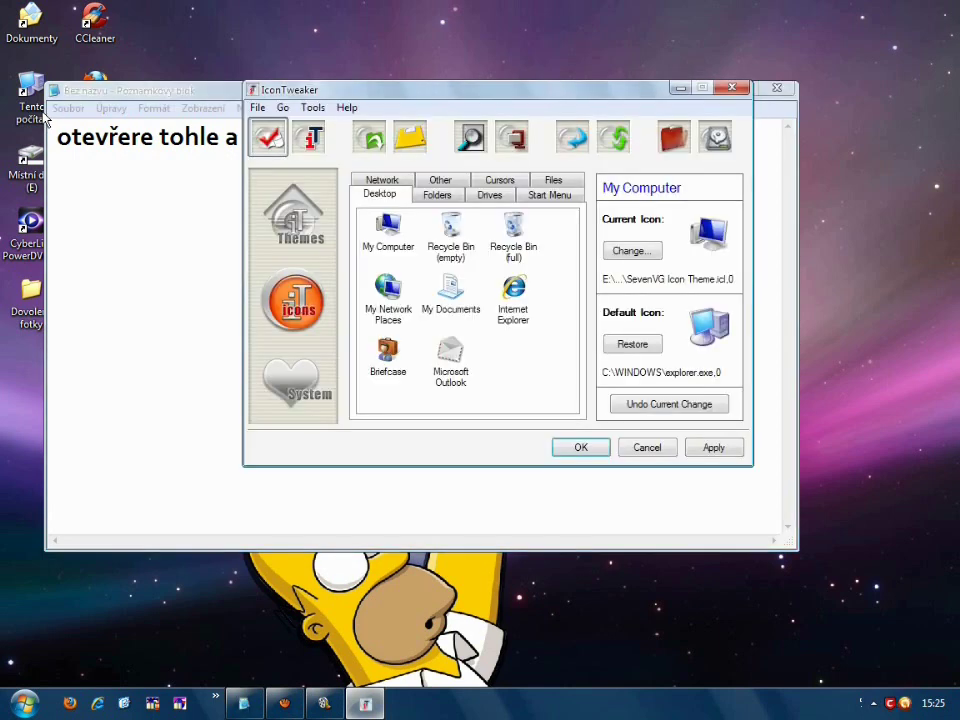
left_click(386, 167)
type("o")
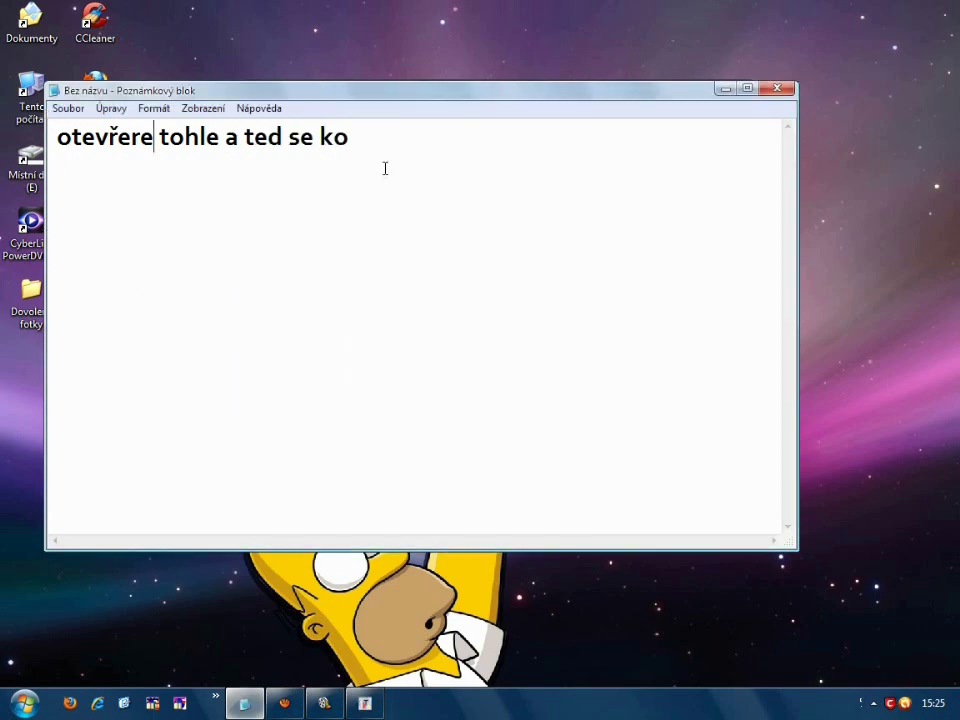
type("ukejte")
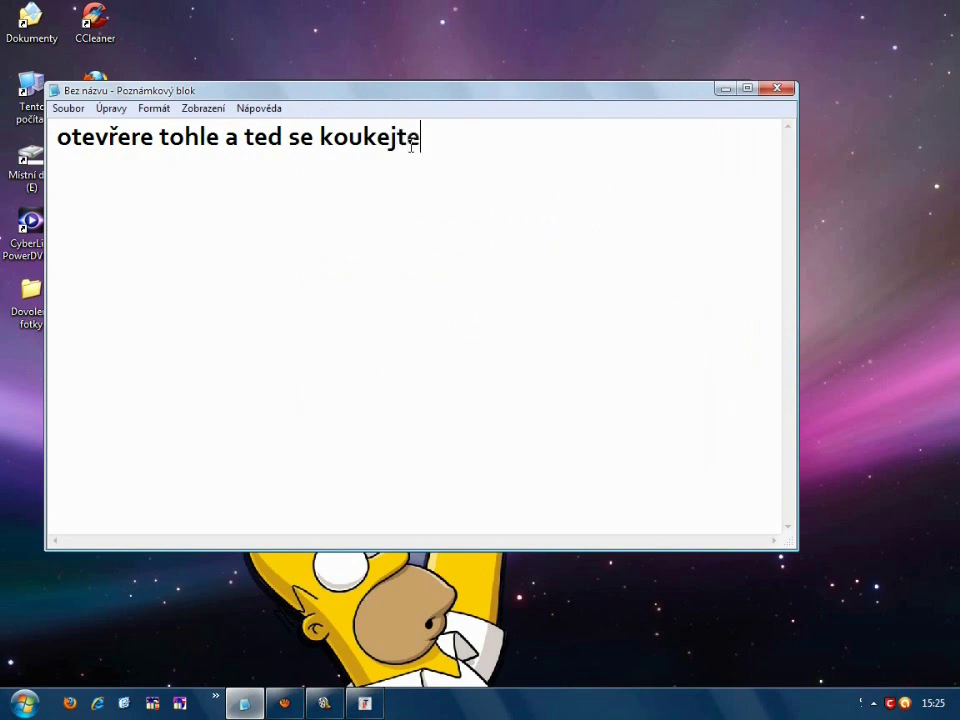
type(" !!")
- Minimize Notepad, apply the SevenVG icon theme in IconTweaker and close its window with the changes accepted
left_click(724, 90)
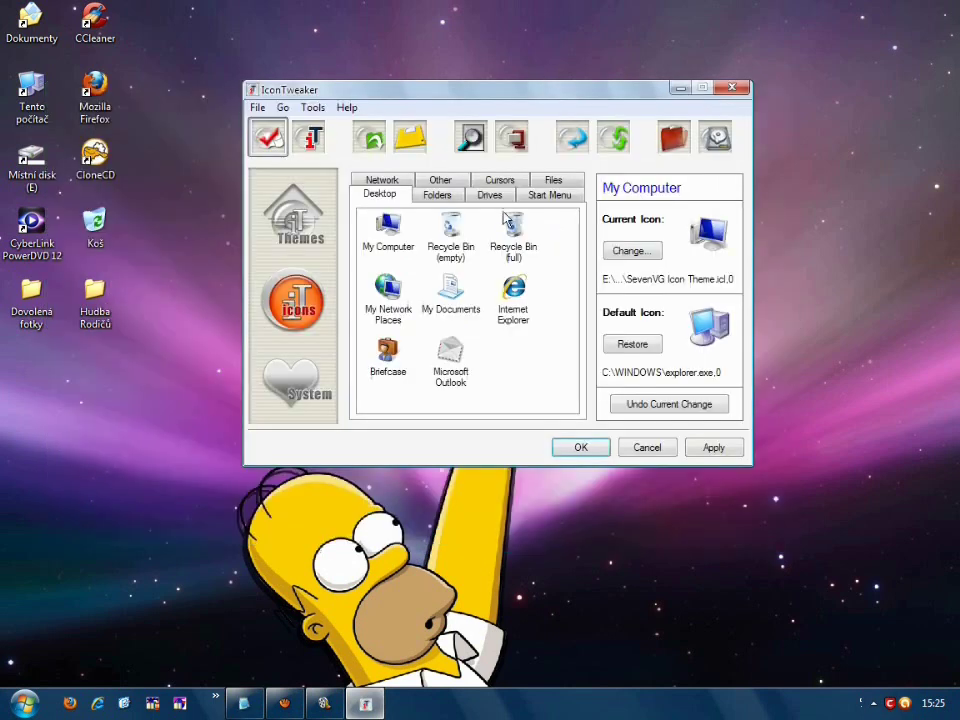
left_click(713, 452)
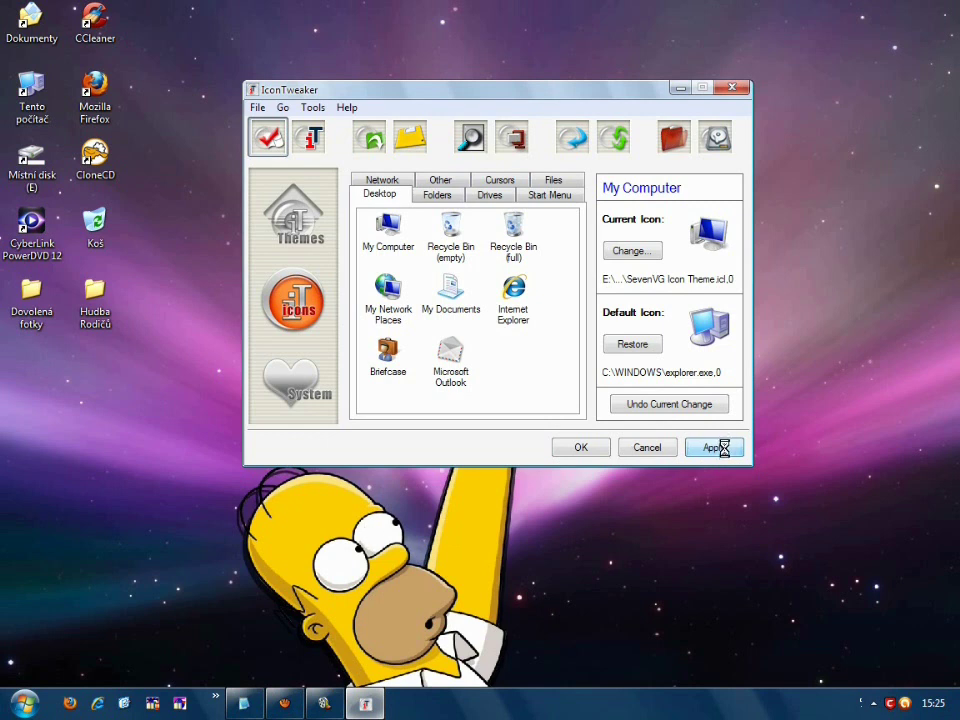
left_click(249, 705)
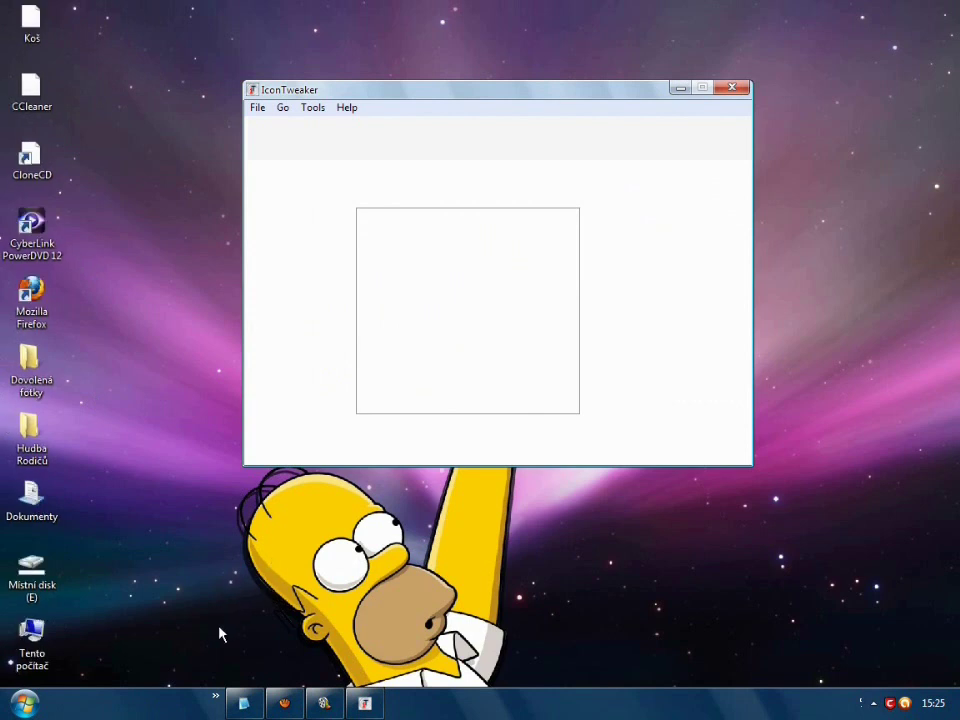
left_click_drag(220, 657, 6, 32)
left_click(185, 405)
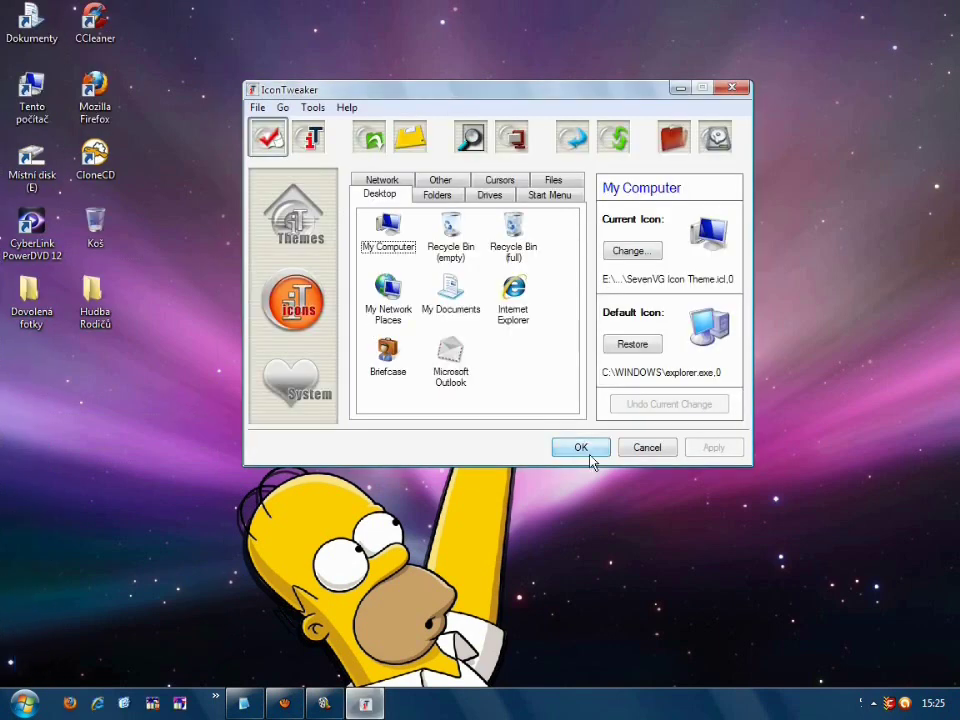
left_click(590, 455)
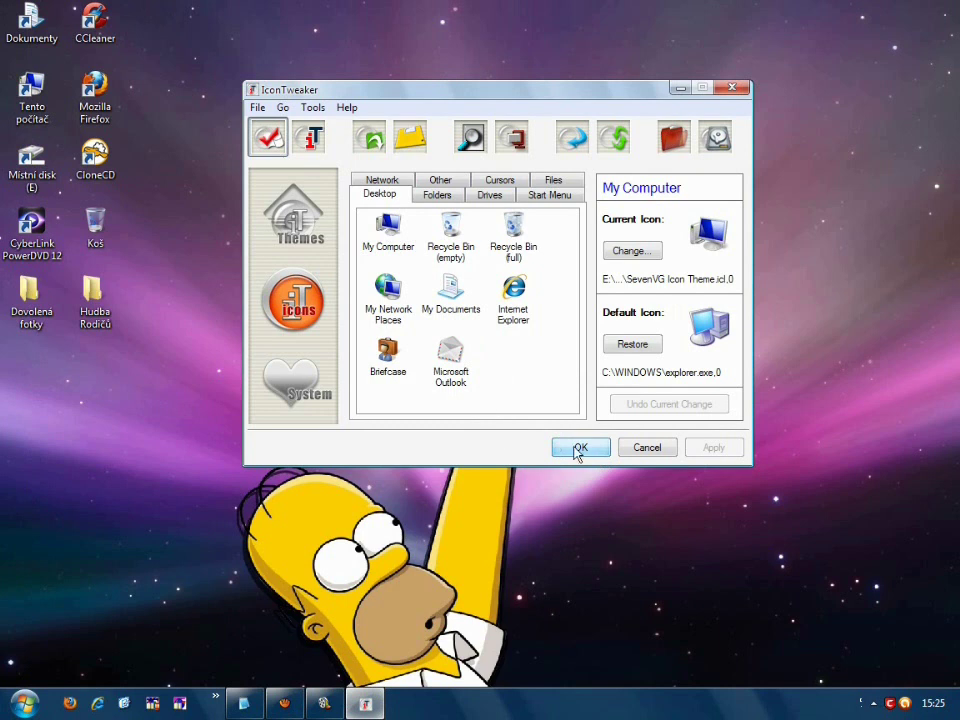
- Bring Notepad back up and replace its message with "tak a jeto děkuji za zhlédnutí pokud se líbílo tak víte co máte dělat"
left_click(248, 700)
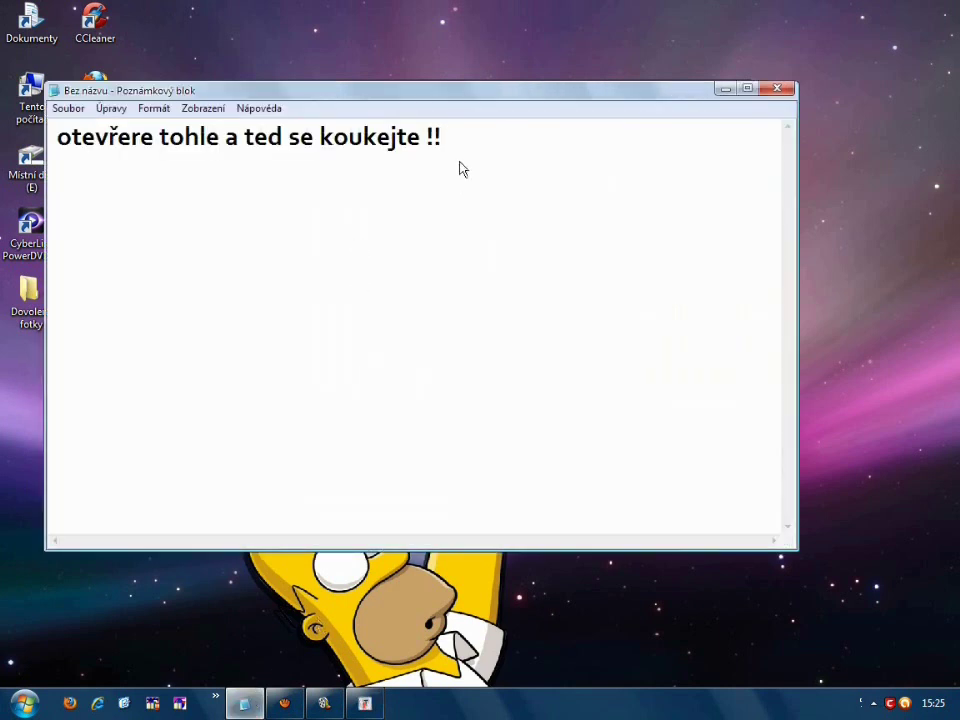
left_click_drag(461, 167, 58, 190)
type("ta")
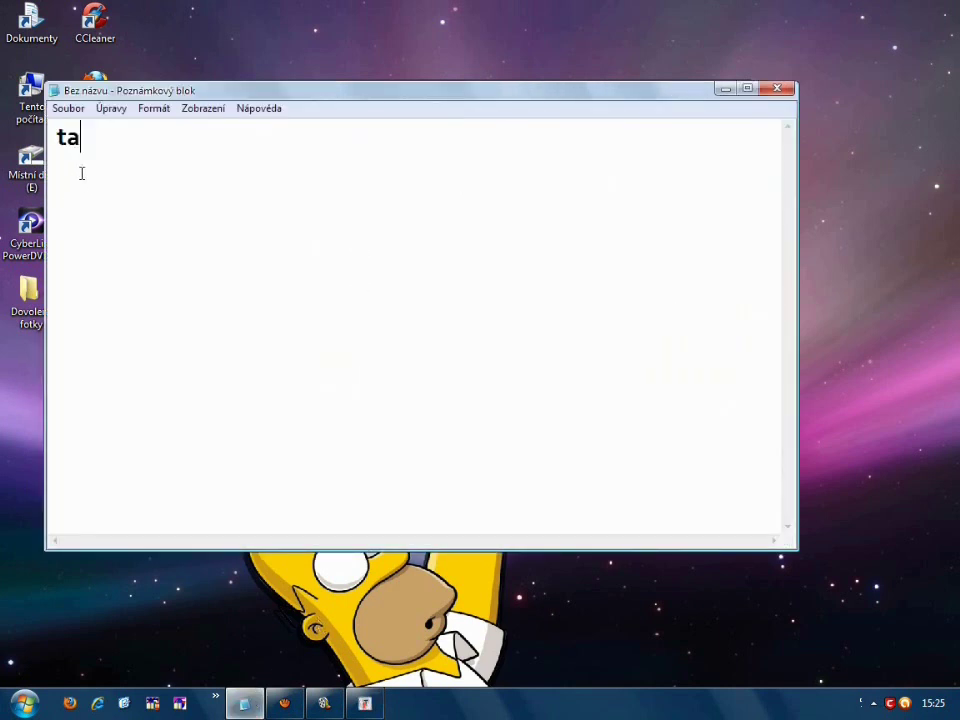
type("k a je")
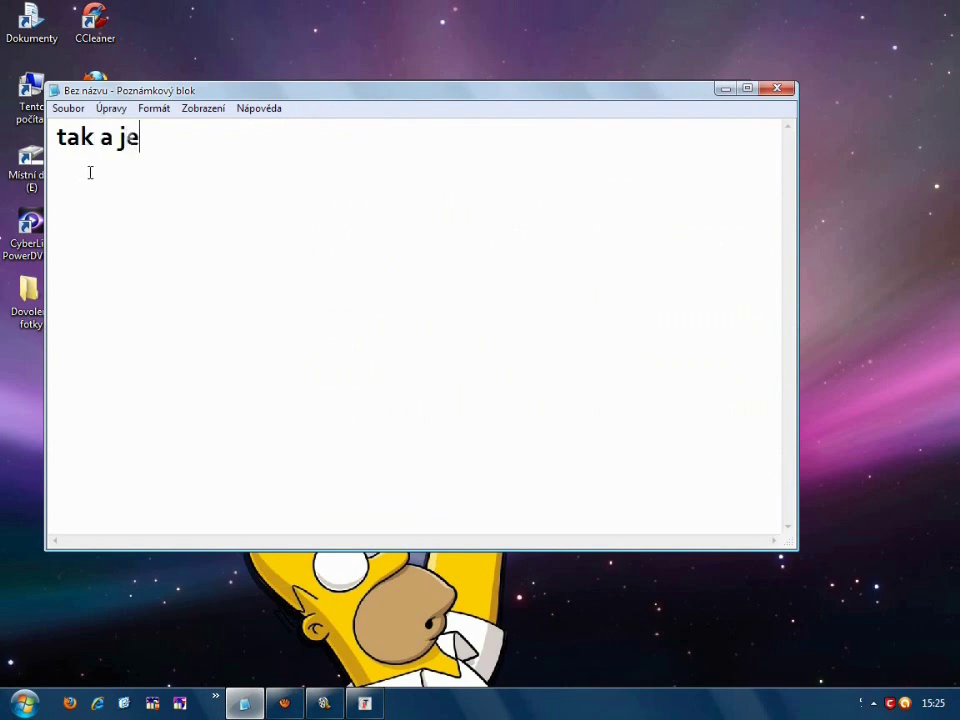
type("to děku")
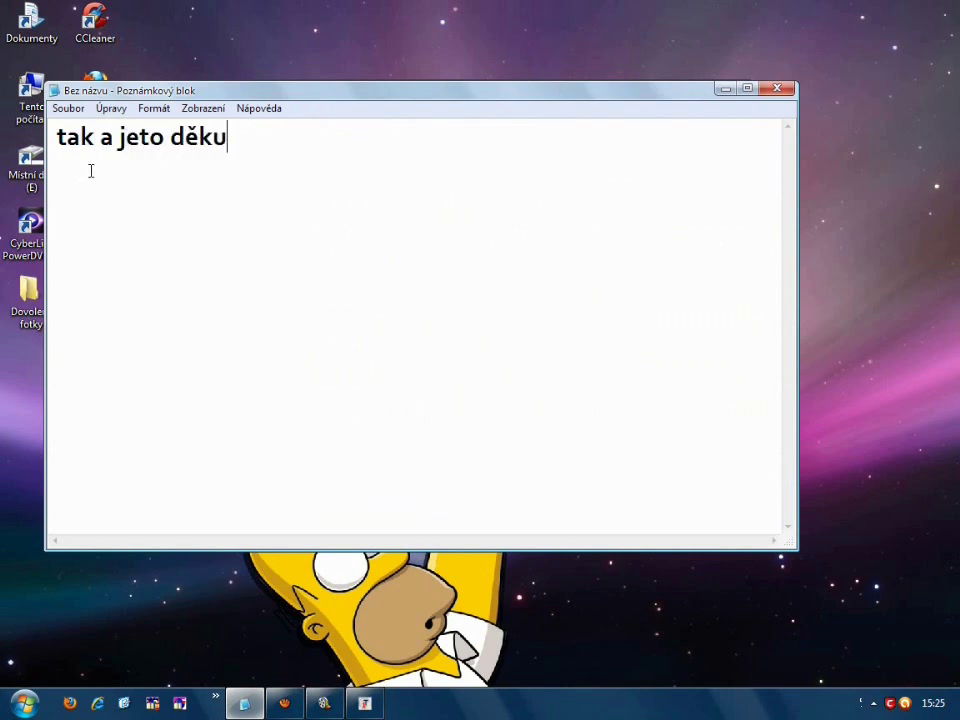
type("ji za zhl")
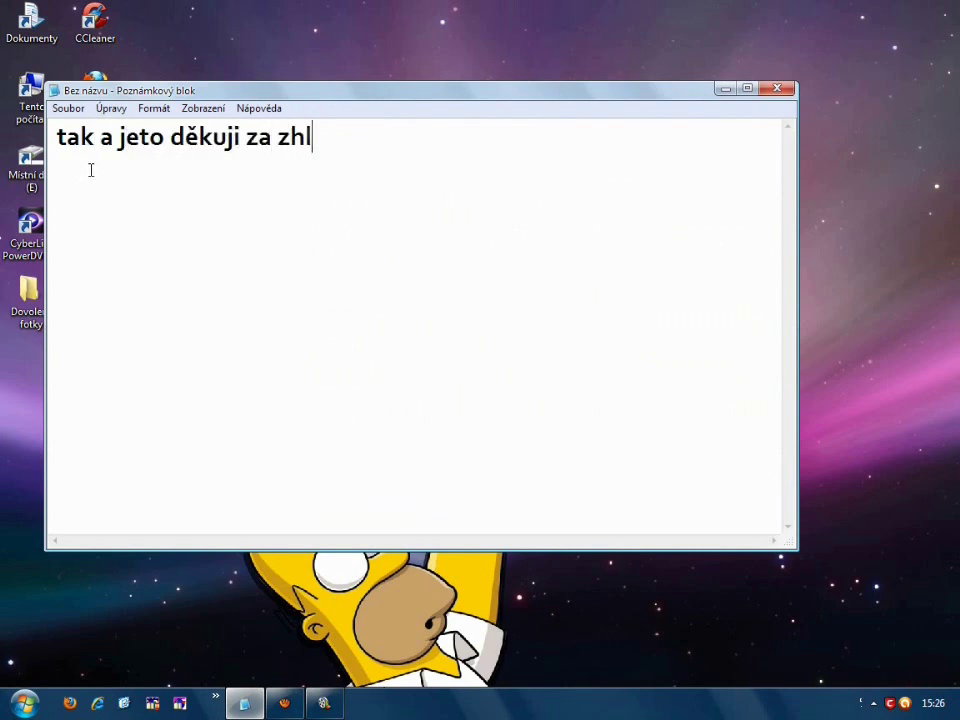
type("édnutí k")
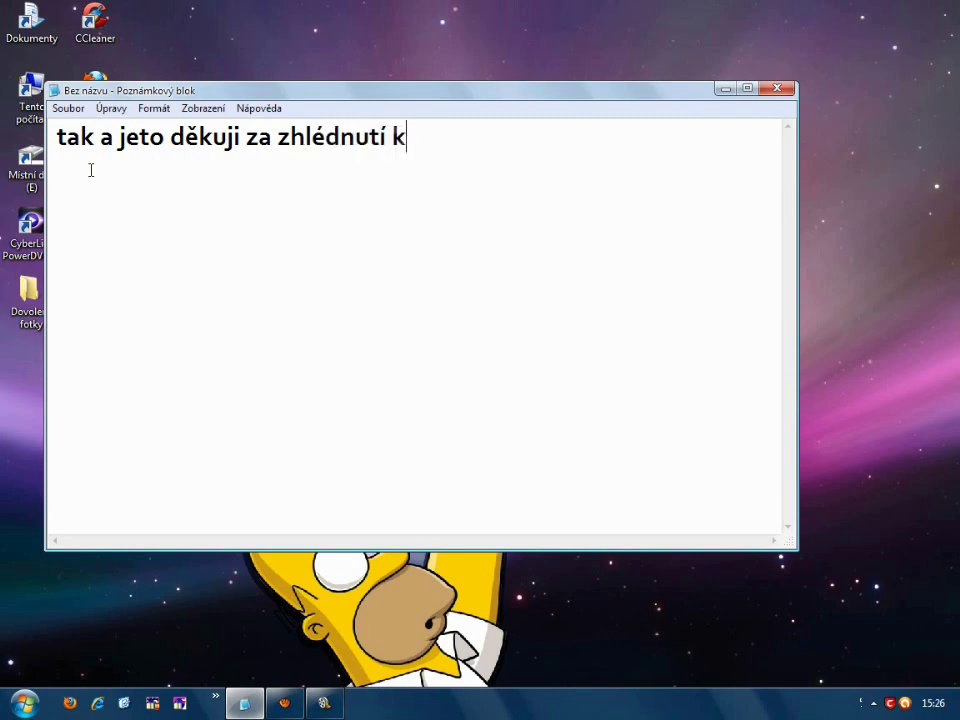
key("BackSpace")
type("poku")
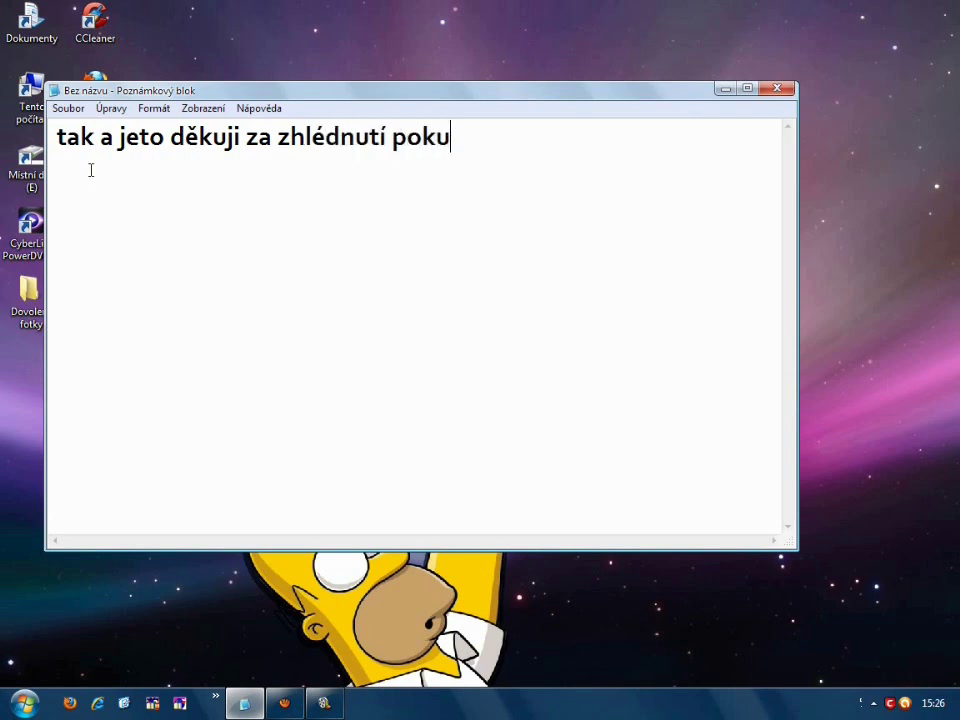
type("d se líb")
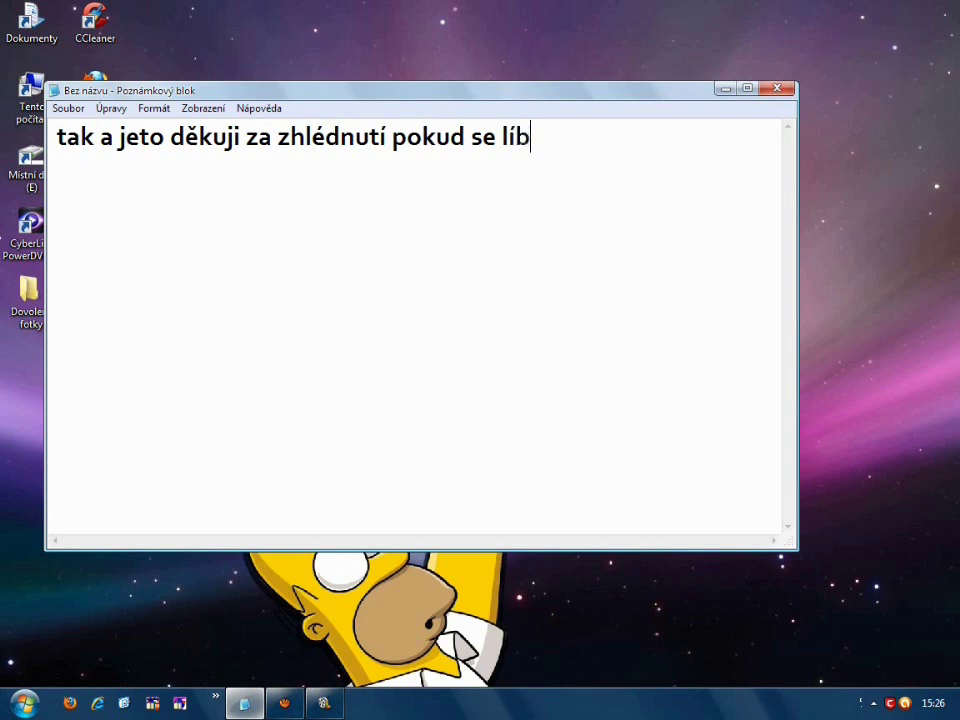
type("ílo tak víte co ")
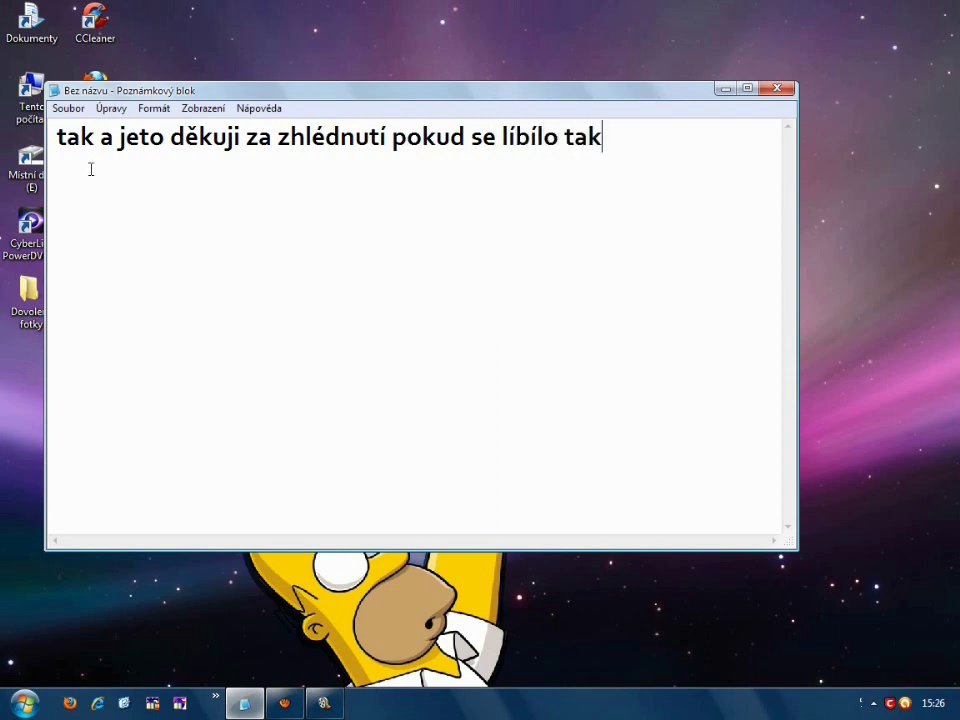
type("m")
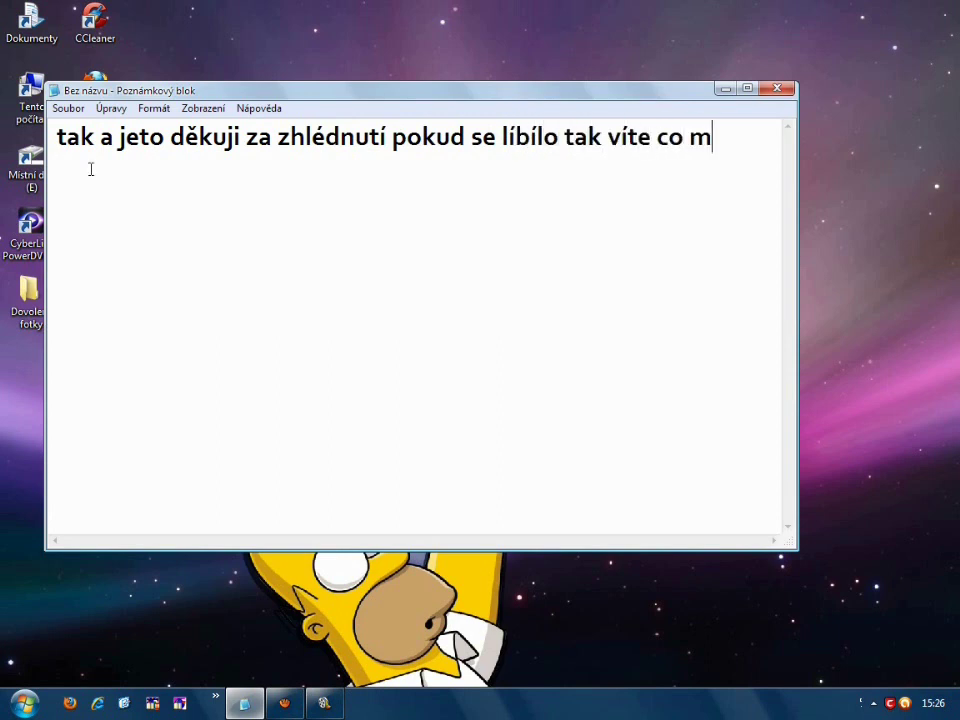
type("áte dělat")
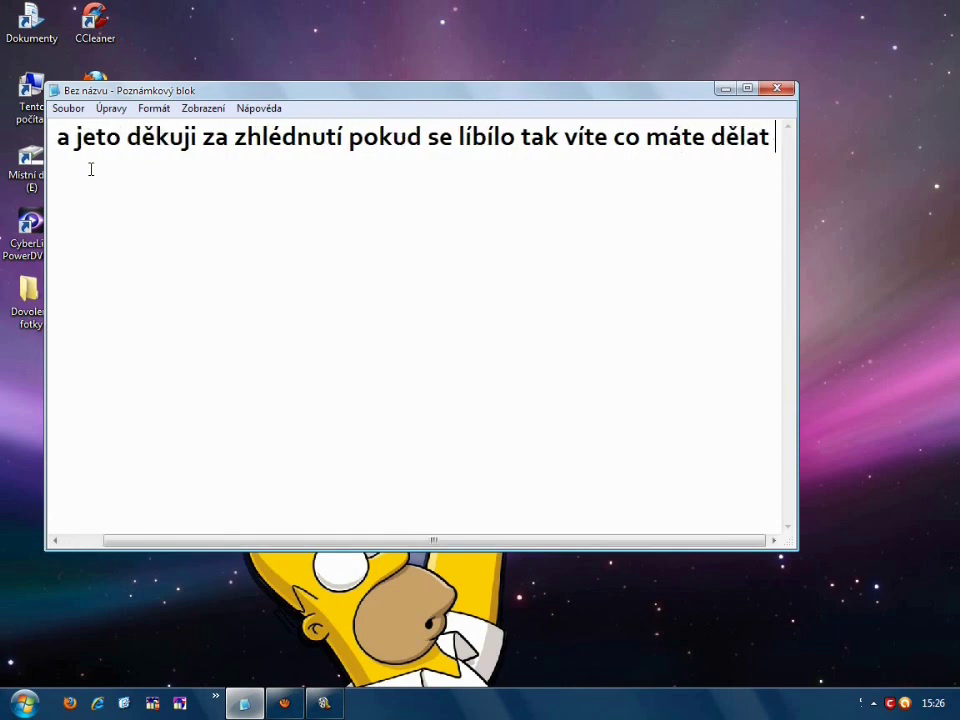
- Clear the thank-you message and write "A pokud chcete můžu točít dál rady a typy Na Win Xp !! :D" instead
key("BackSpace")
key("BackSpace")
key("BackSpace")
key("BackSpace")
key("BackSpace")
key("BackSpace")
key("BackSpace")
key("BackSpace")
key("BackSpace")
key("BackSpace")
key("BackSpace")
key("BackSpace")
key("BackSpace")
key("BackSpace")
key("BackSpace")
key("BackSpace")
key("BackSpace")
key("BackSpace")
key("BackSpace")
key("BackSpace")
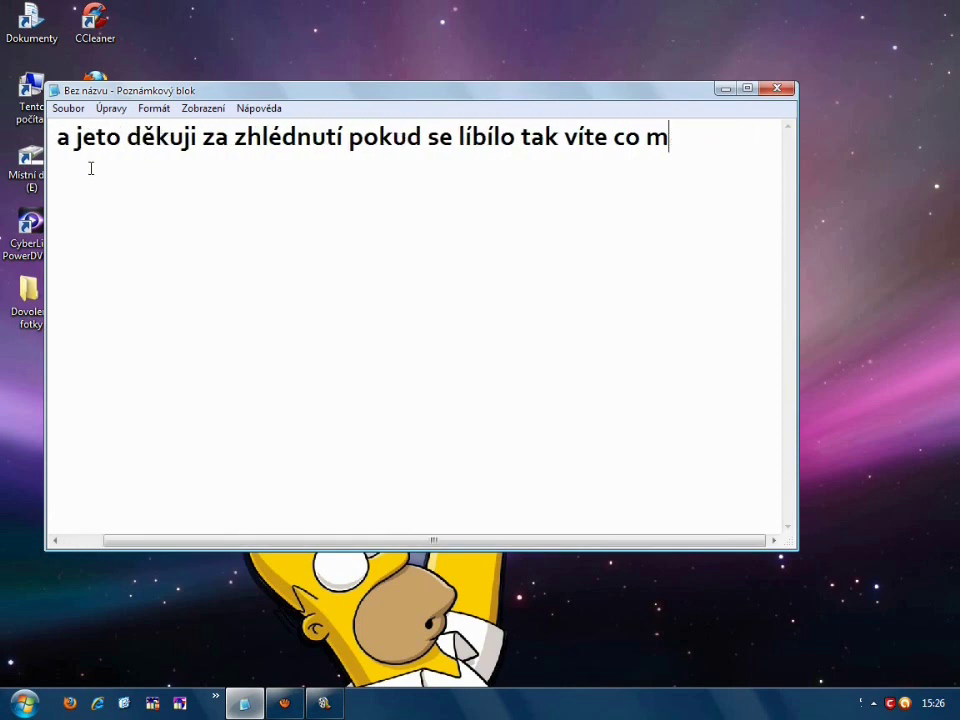
key("BackSpace")
key("BackSpace")
key("BackSpace")
key("BackSpace")
key("BackSpace")
key("BackSpace")
key("BackSpace")
key("BackSpace")
key("BackSpace")
key("BackSpace")
key("BackSpace")
key("BackSpace")
key("BackSpace")
key("BackSpace")
key("BackSpace")
key("BackSpace")
key("BackSpace")
key("BackSpace")
key("BackSpace")
key("BackSpace")
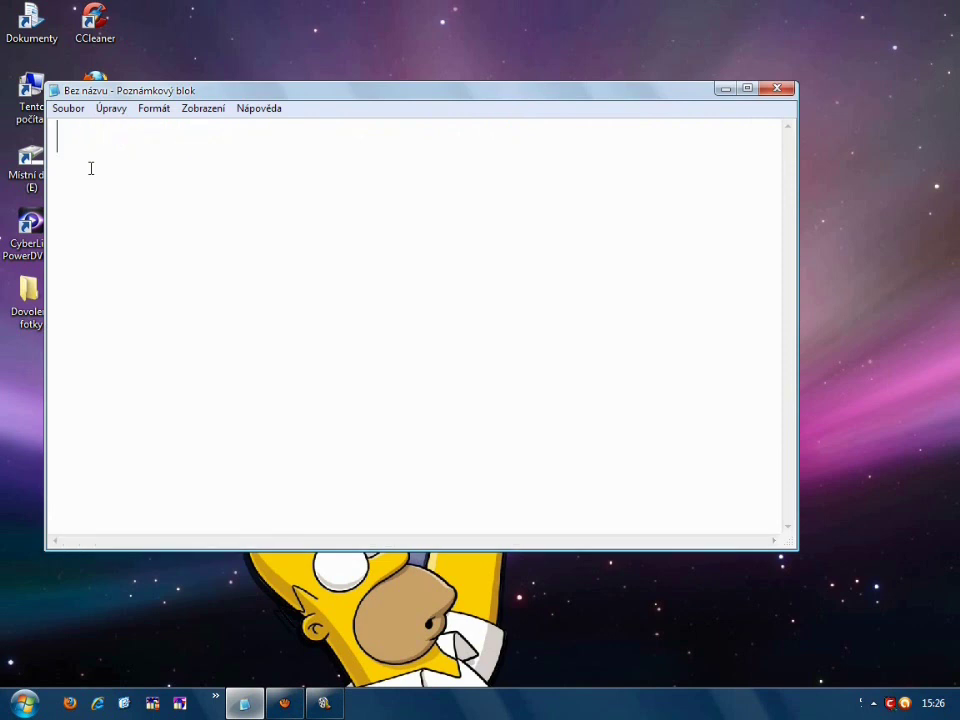
type("A pokud chc")
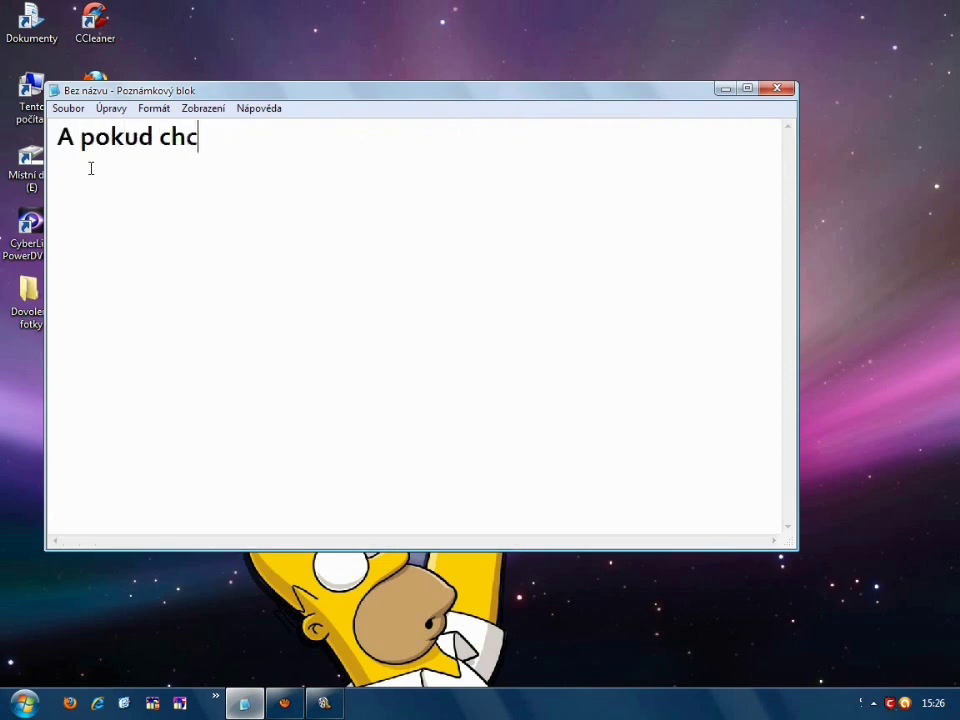
type("ete můžu")
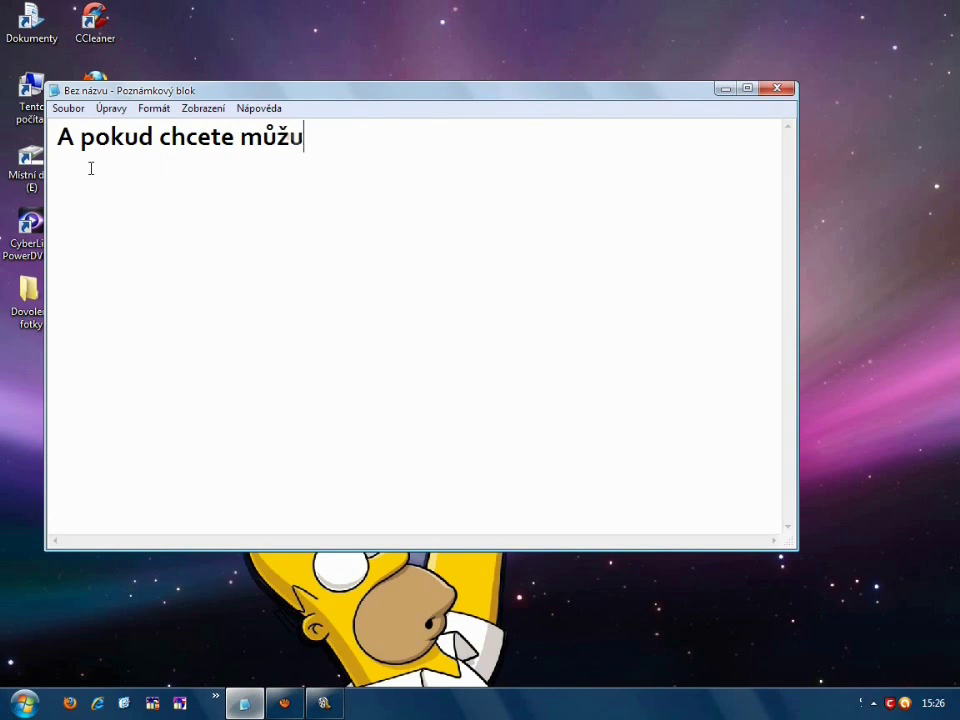
type(" točít ")
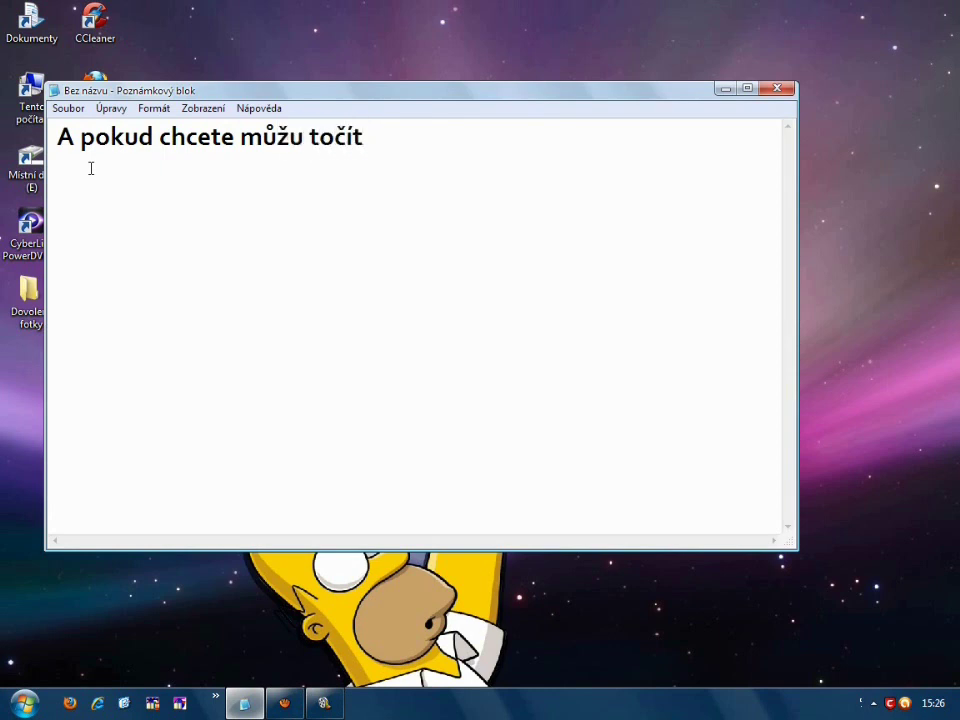
type("dál")
type(" ta")
key("BackSpace")
key("BackSpace")
type("rad")
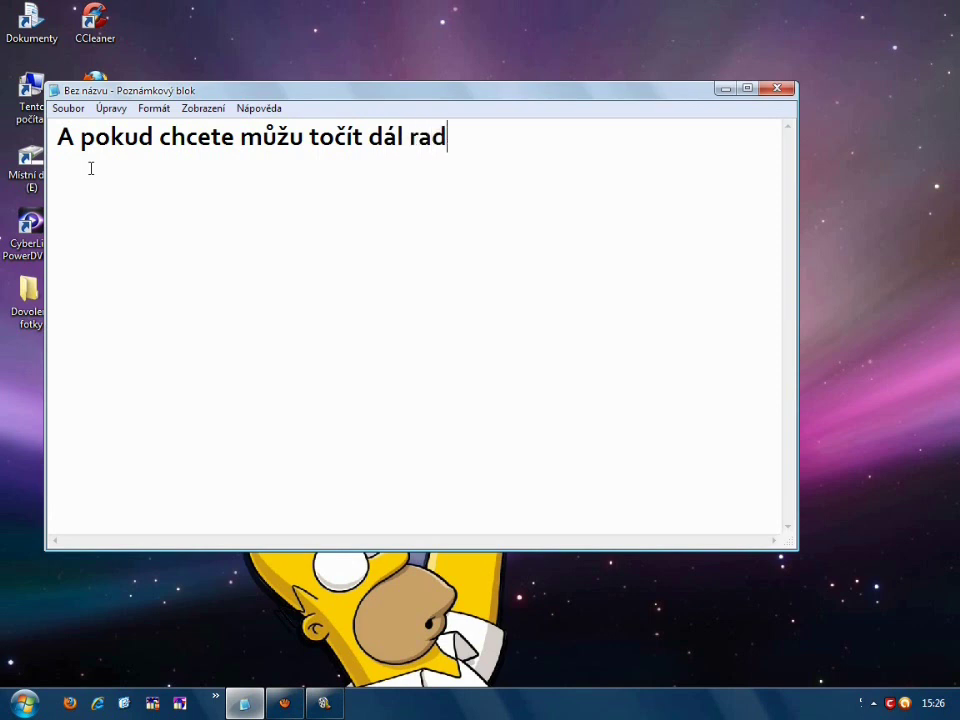
type("y a typ")
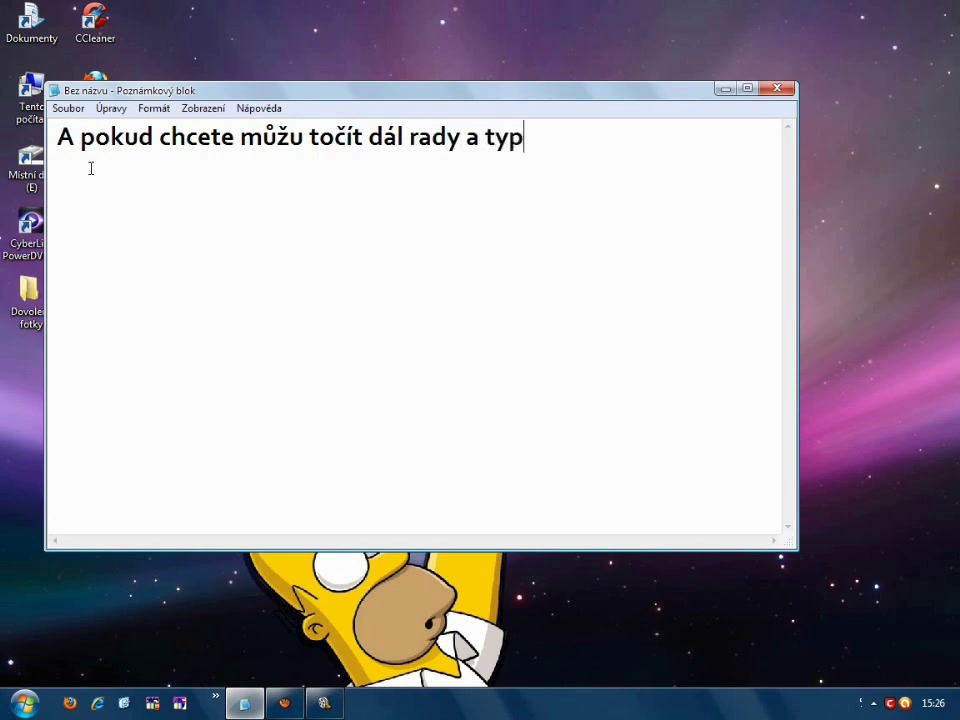
type("y Na Win")
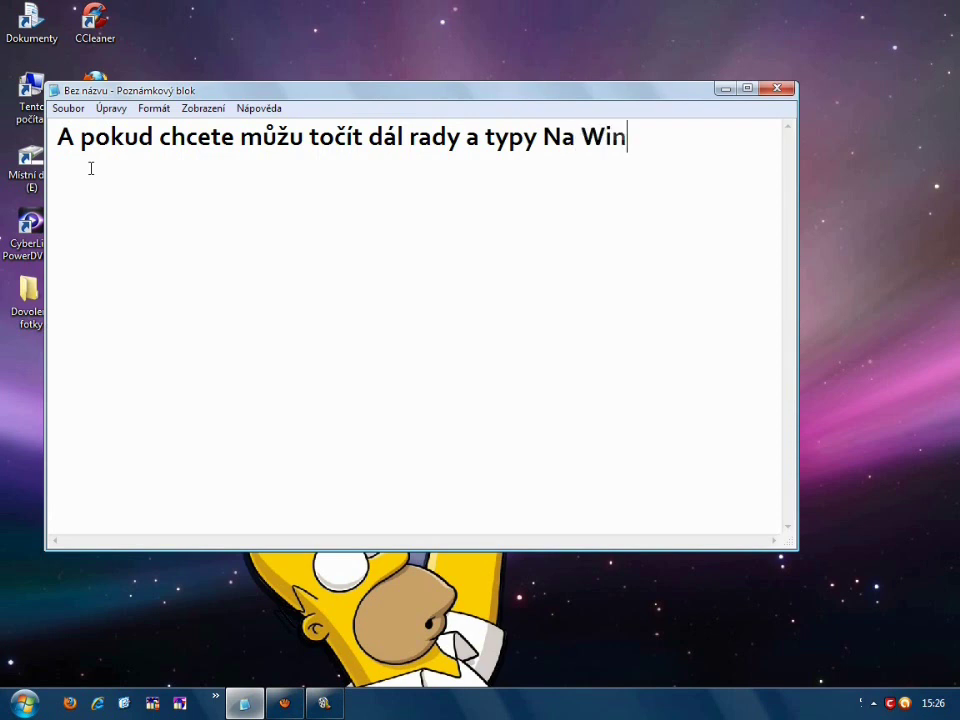
type(" Xp !! :D ")
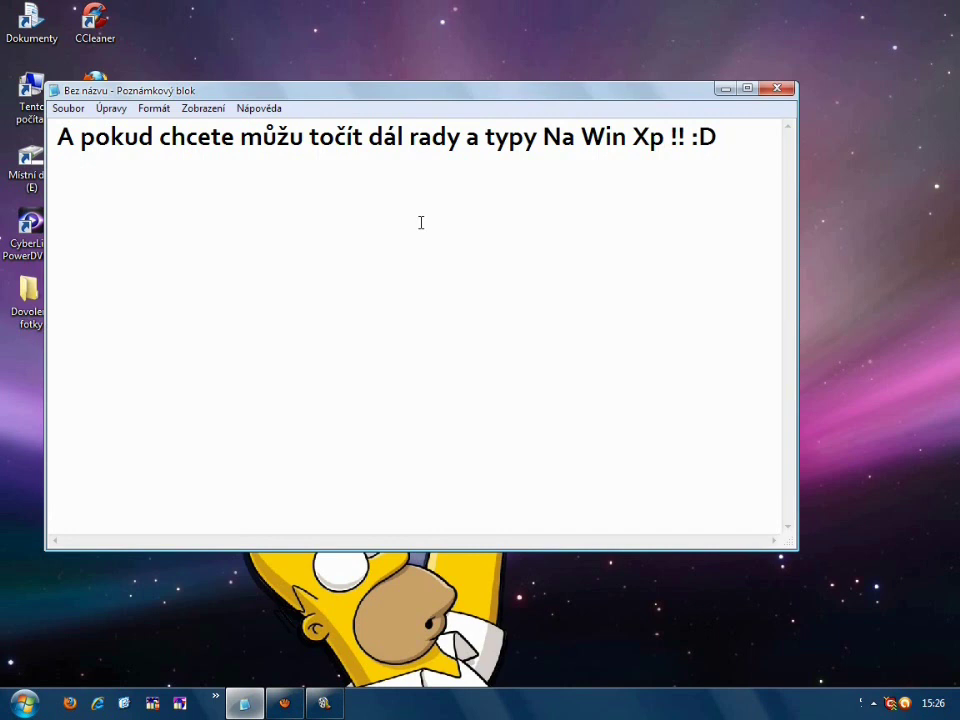
- Add a second line reading "Thekns Watch !! D" and close Notepad without saving the document
type("Thekns ")
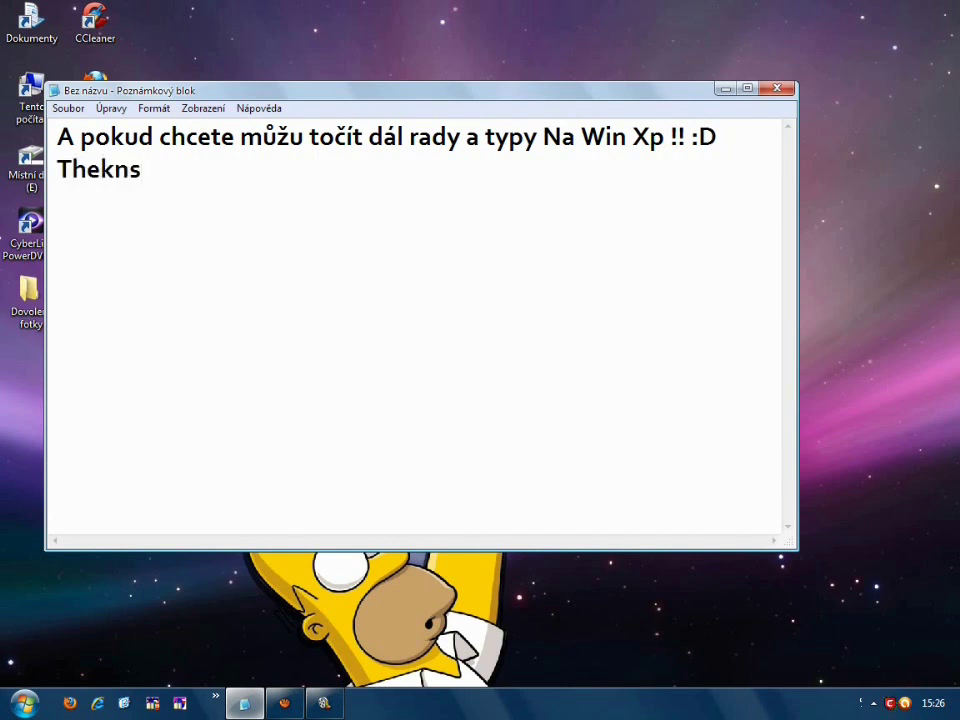
type("Wak")
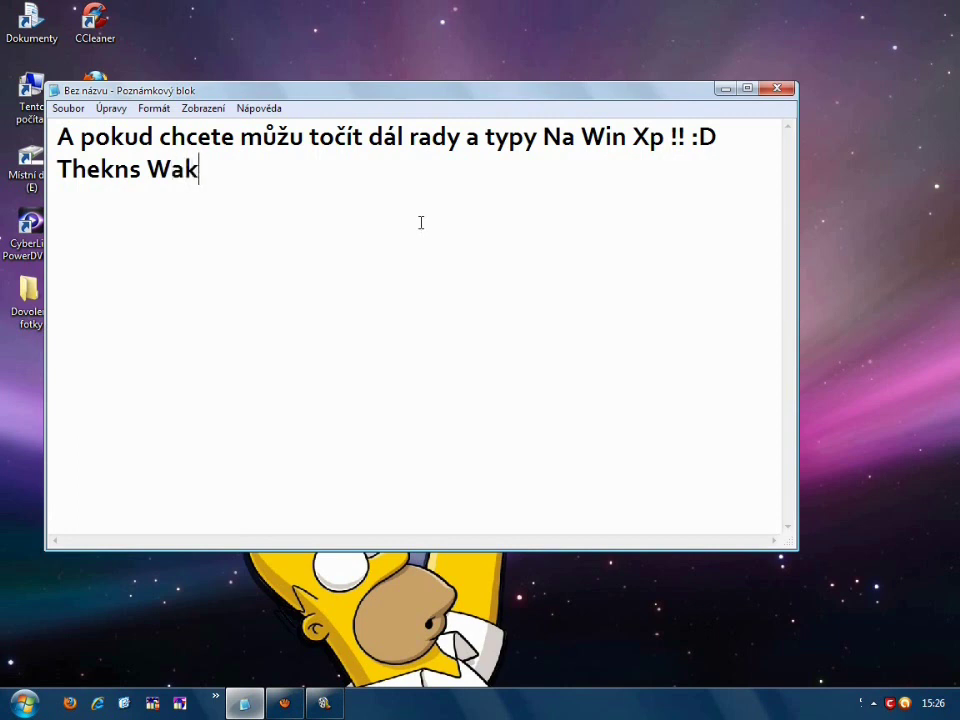
key("BackSpace")
type("tk")
key("BackSpace")
type("ch !! D")
left_click(777, 88)
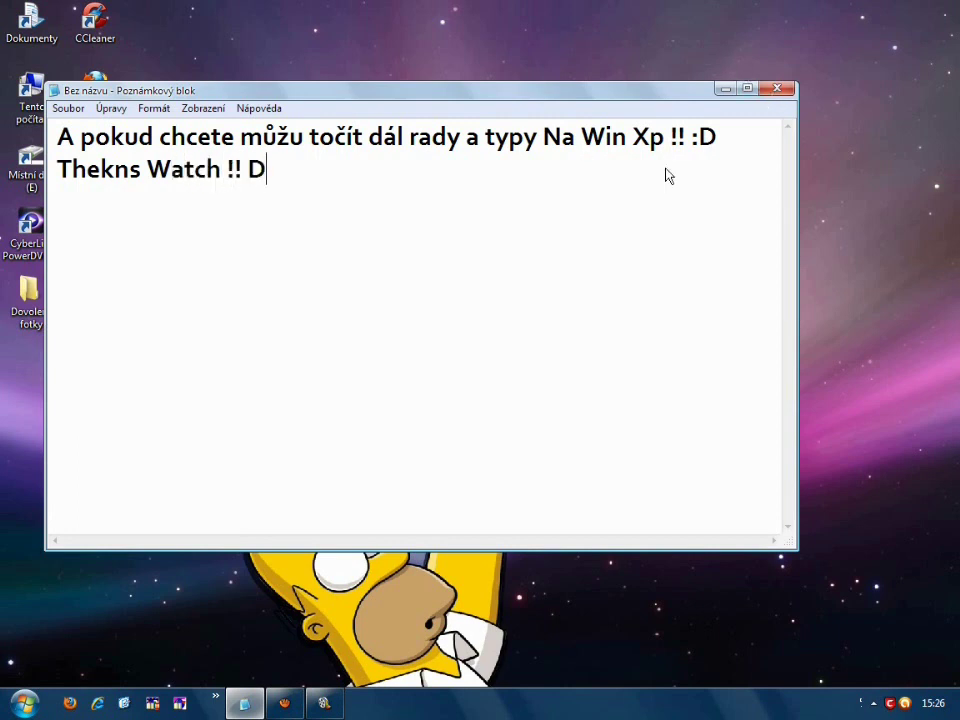
left_click(500, 399)
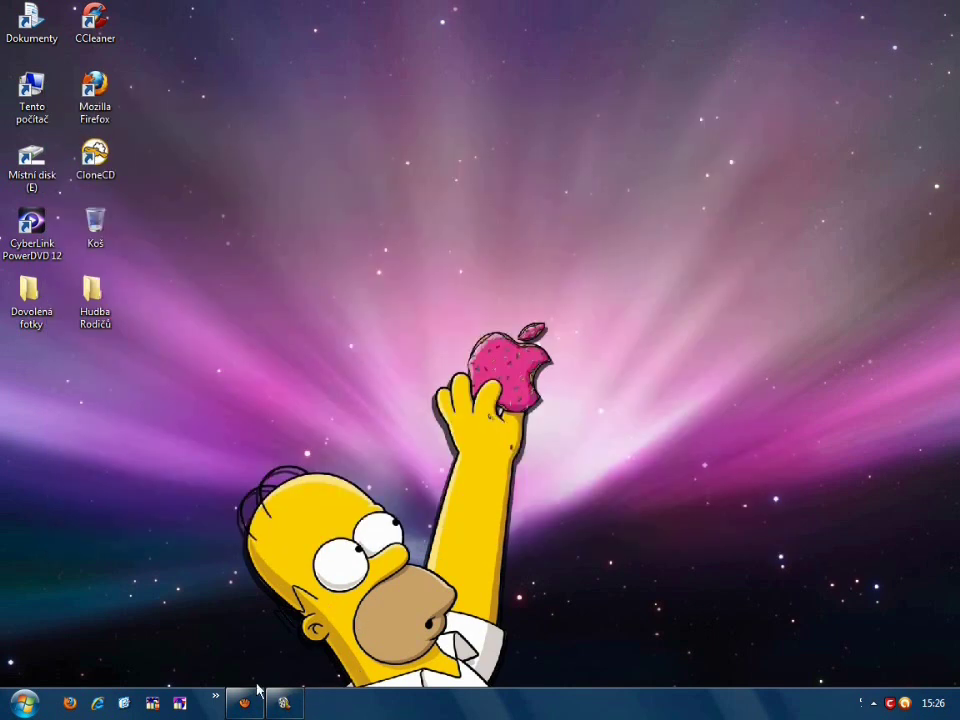